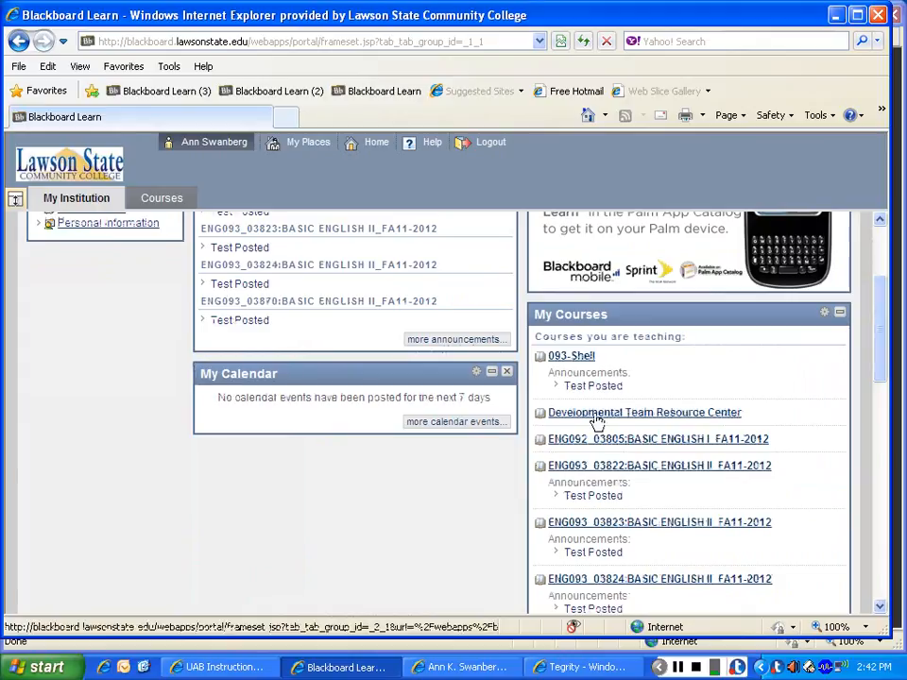
Step: Open the ENG092_03805 Basic English I course and go to its Full Grade Center
click(597, 415)
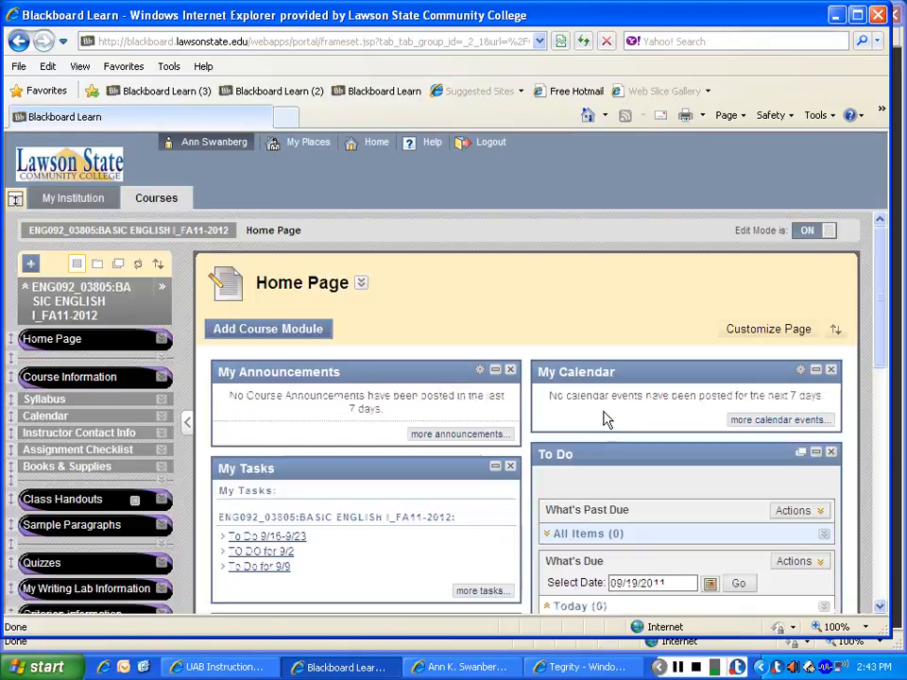
drag(879, 272, 880, 395)
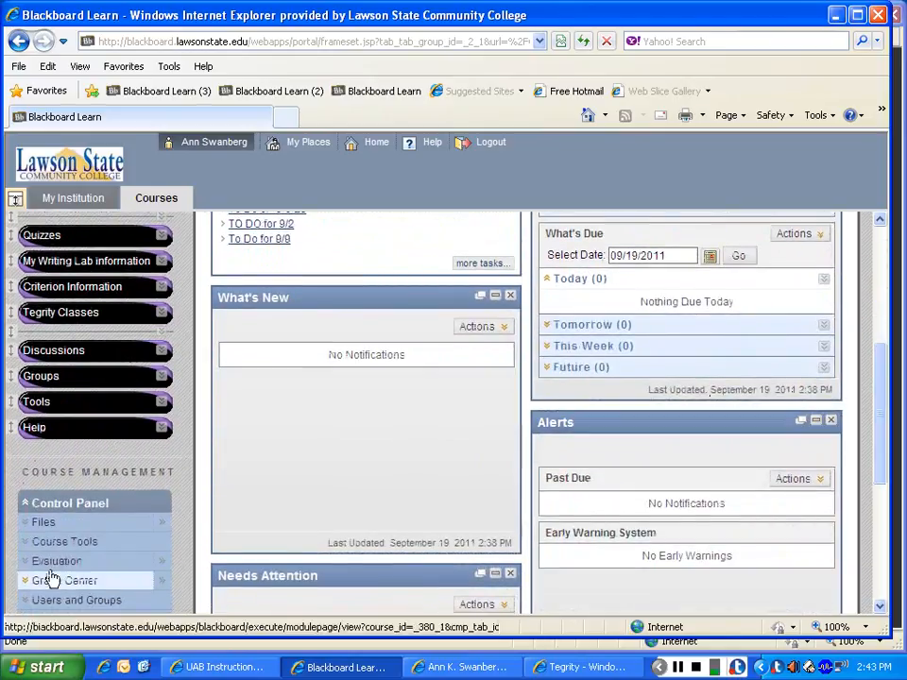
click(26, 585)
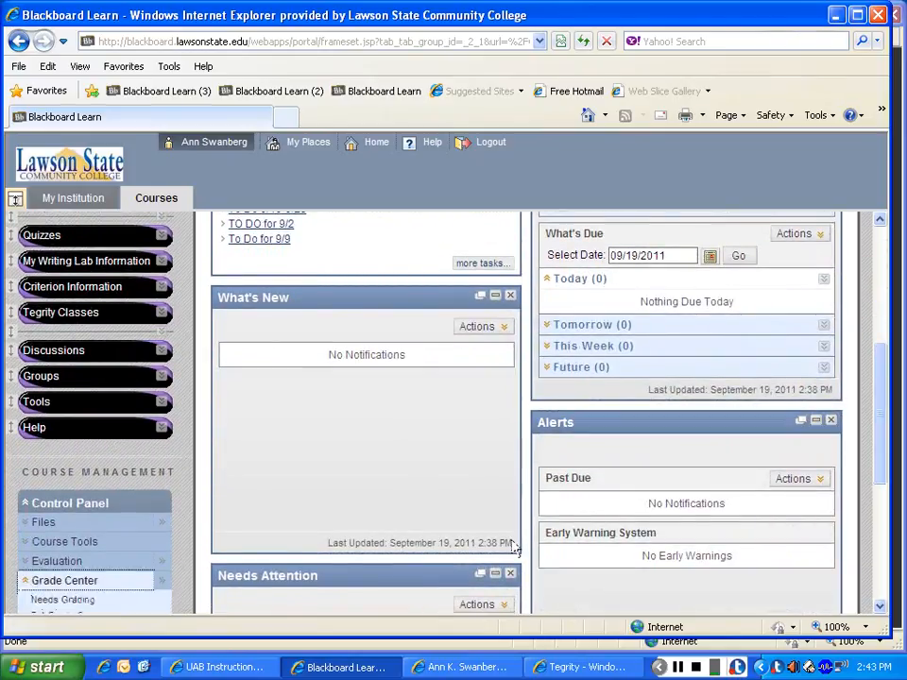
scroll(883, 381, down, 3)
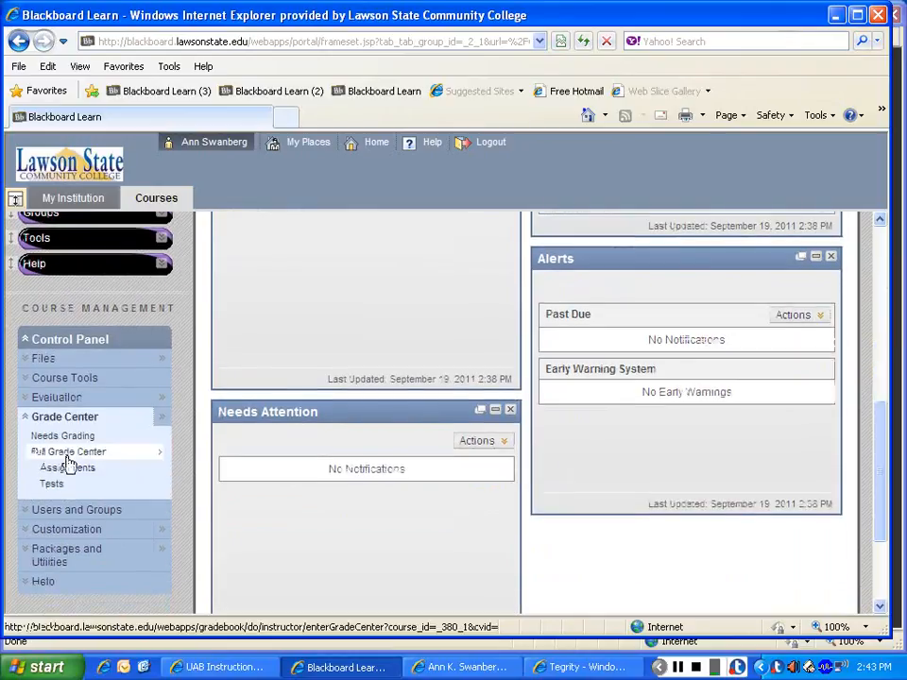
click(74, 460)
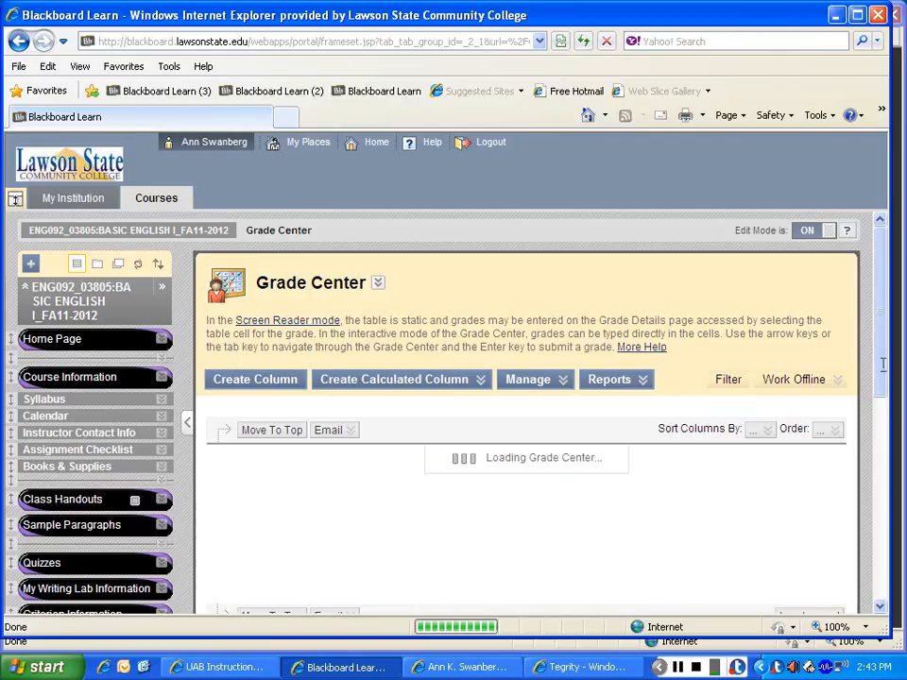
Step: Hide the Student ID column in the Full Grade Center
drag(882, 372, 882, 445)
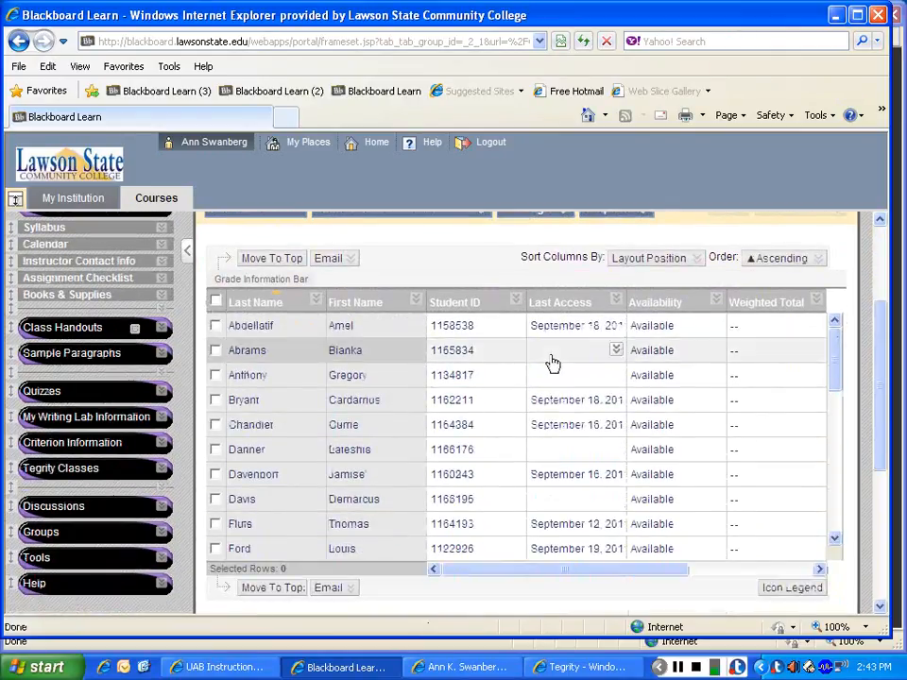
click(516, 301)
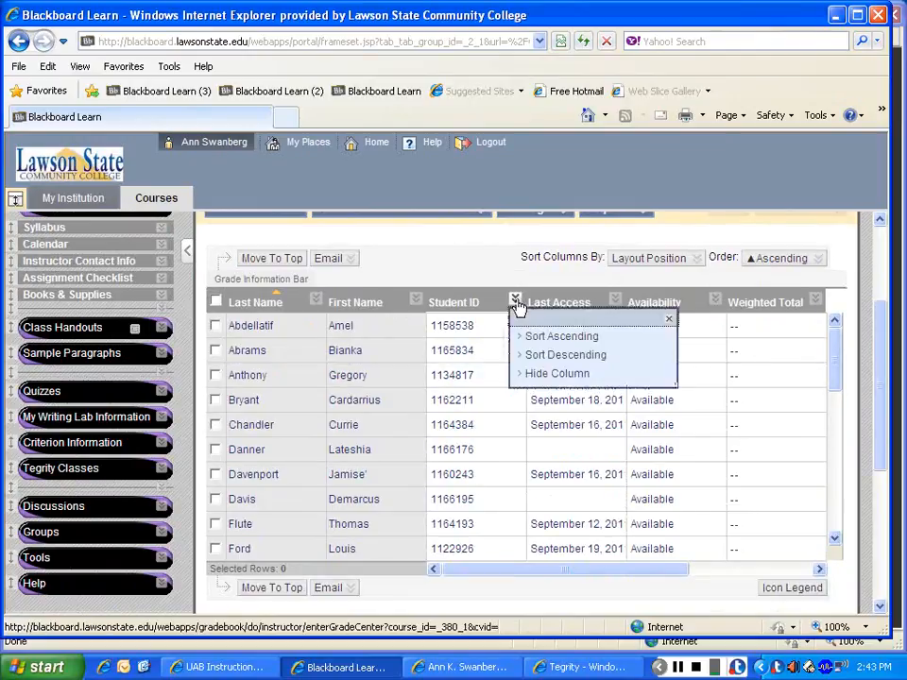
click(543, 378)
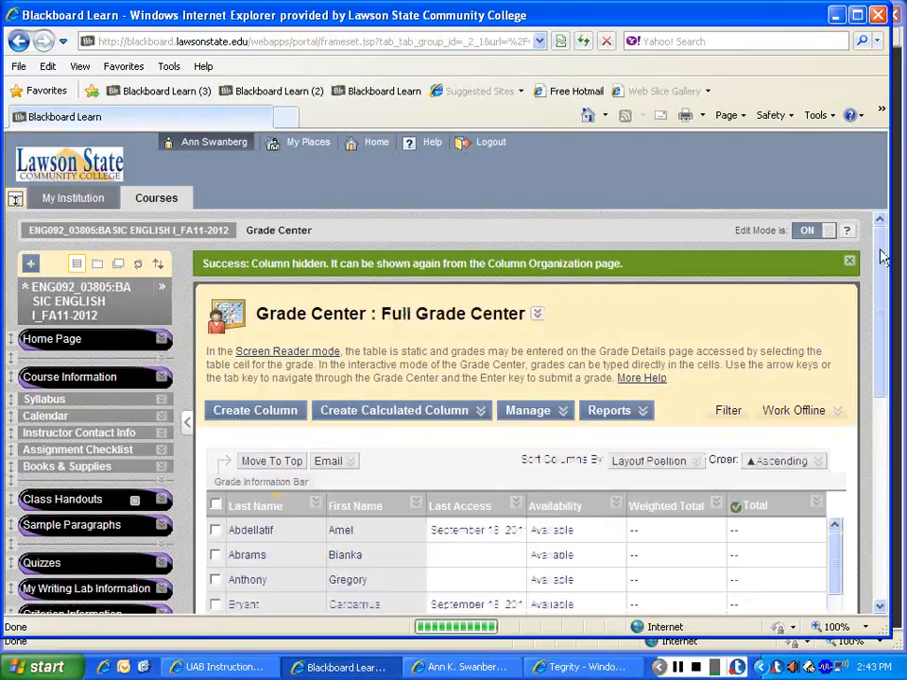
Step: Hide the Total column in the Full Grade Center
scroll(879, 249, down, 3)
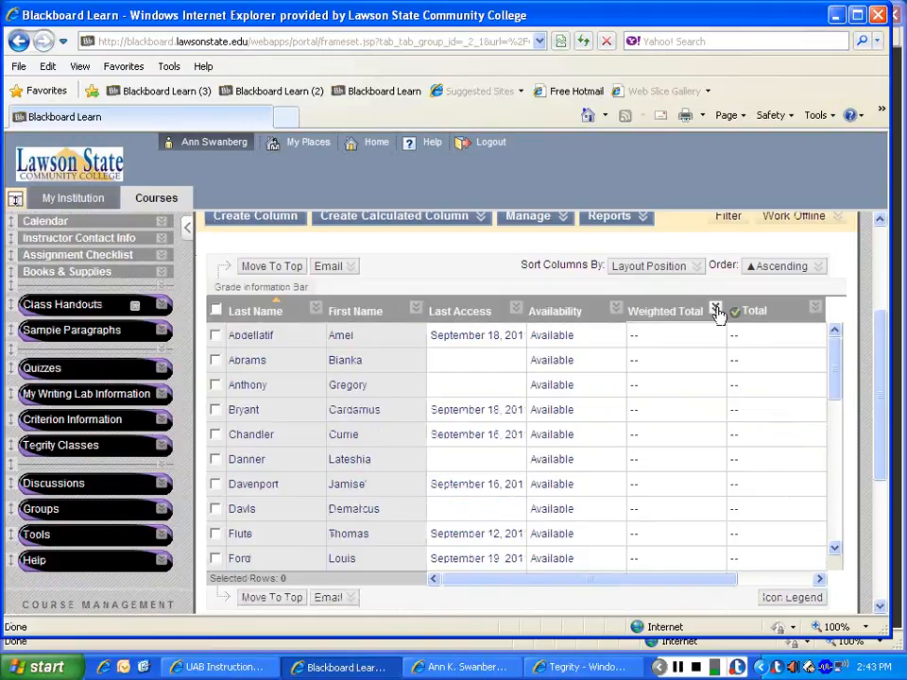
click(816, 307)
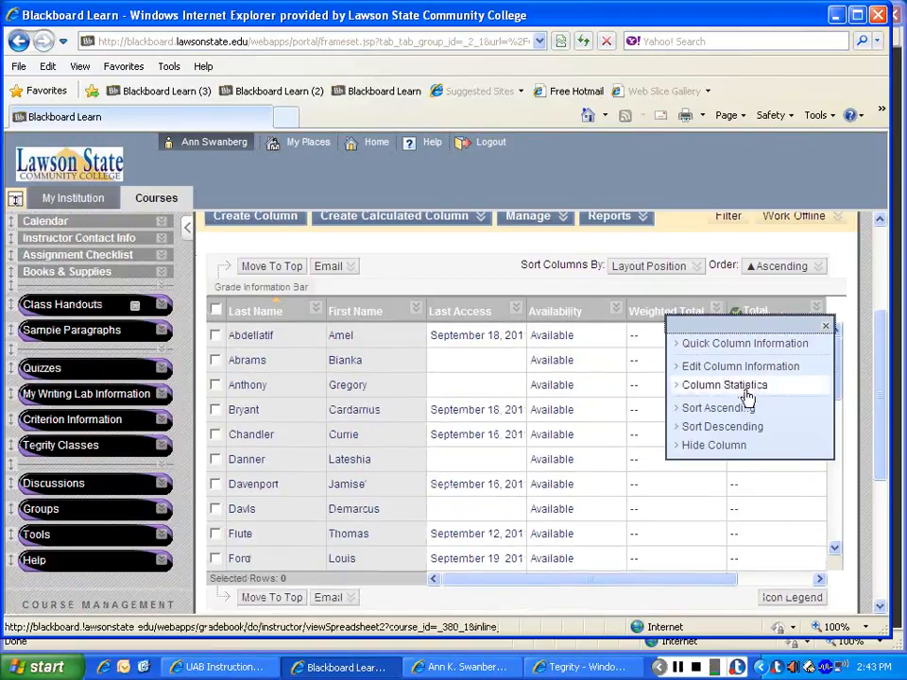
click(714, 445)
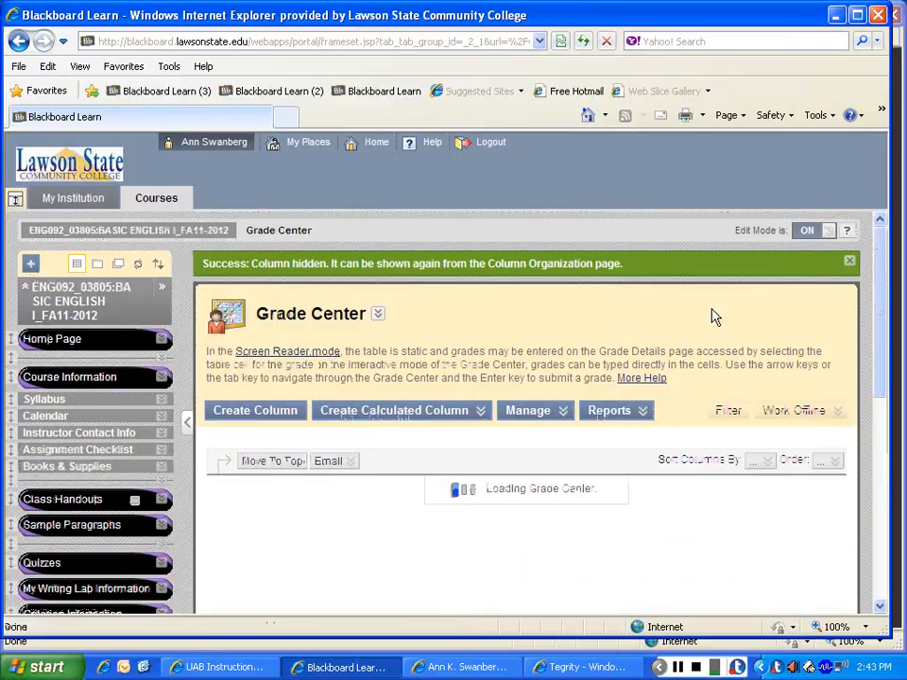
Step: Edit the Weighted Total column, setting both its column name and its Grade Center display name to GRADE
drag(880, 286, 882, 344)
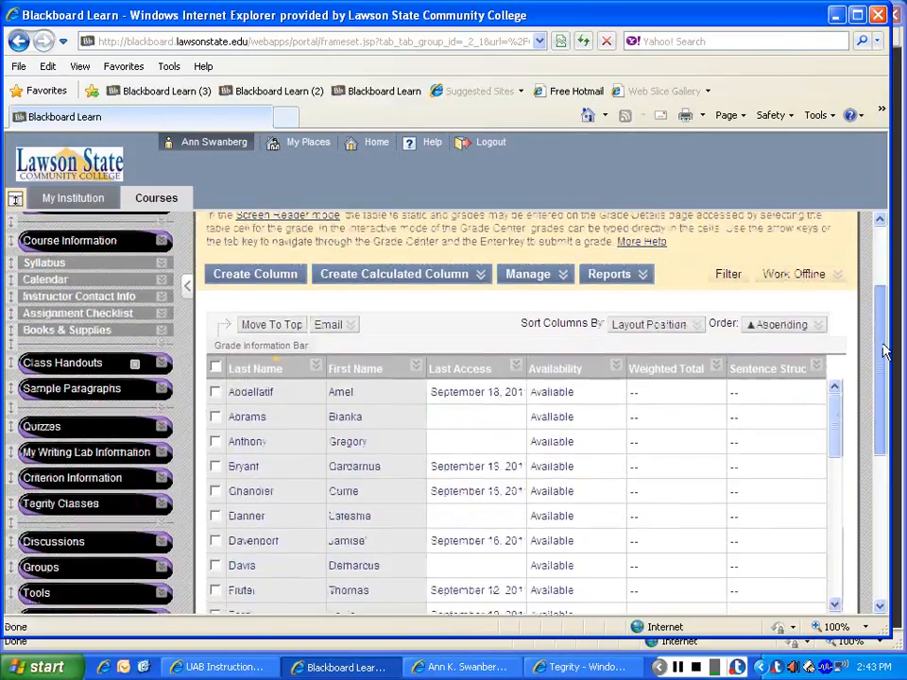
click(716, 366)
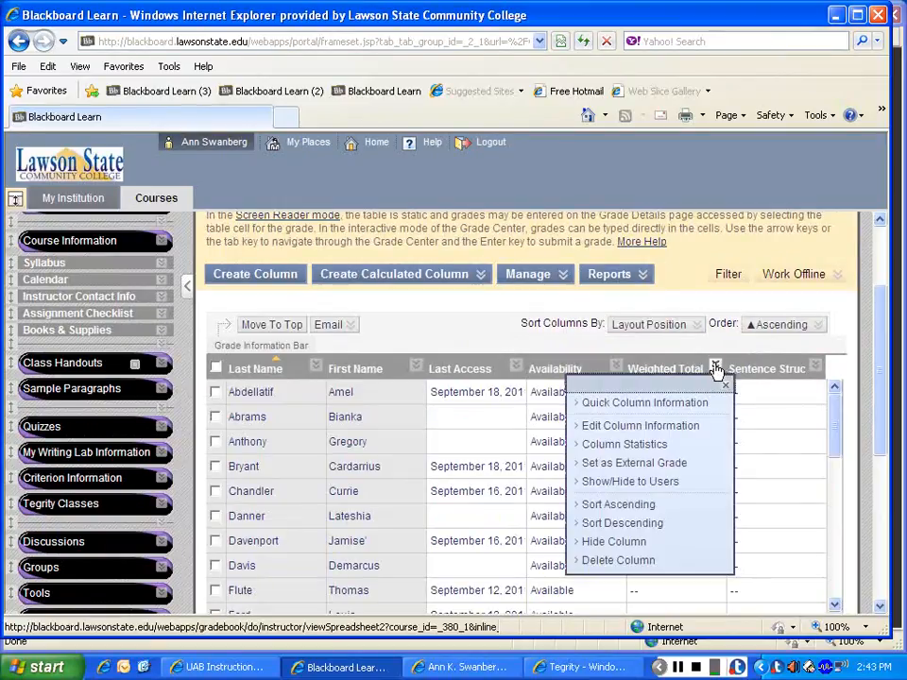
click(659, 427)
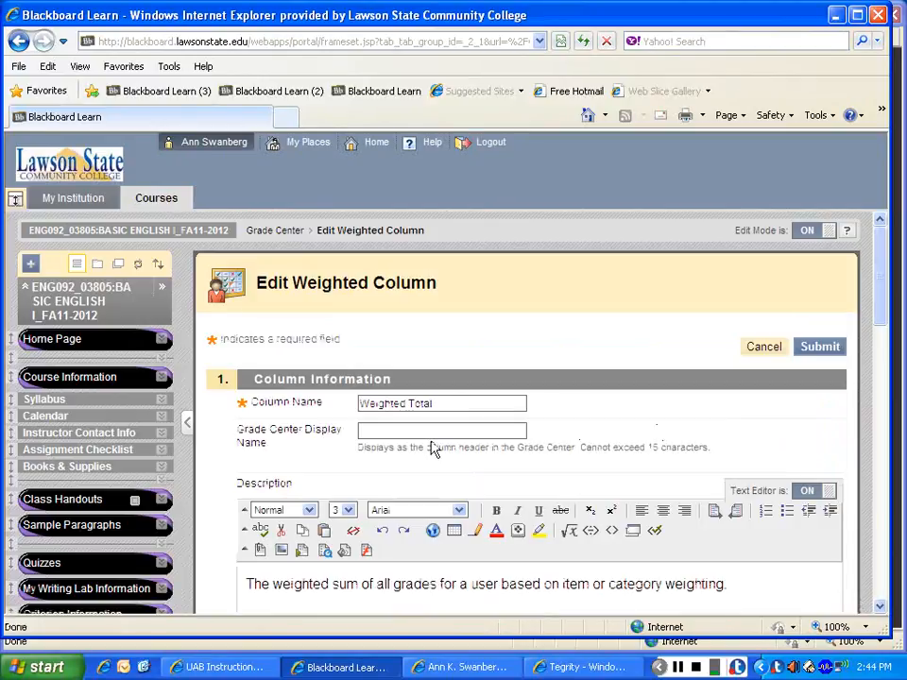
drag(435, 403, 313, 405)
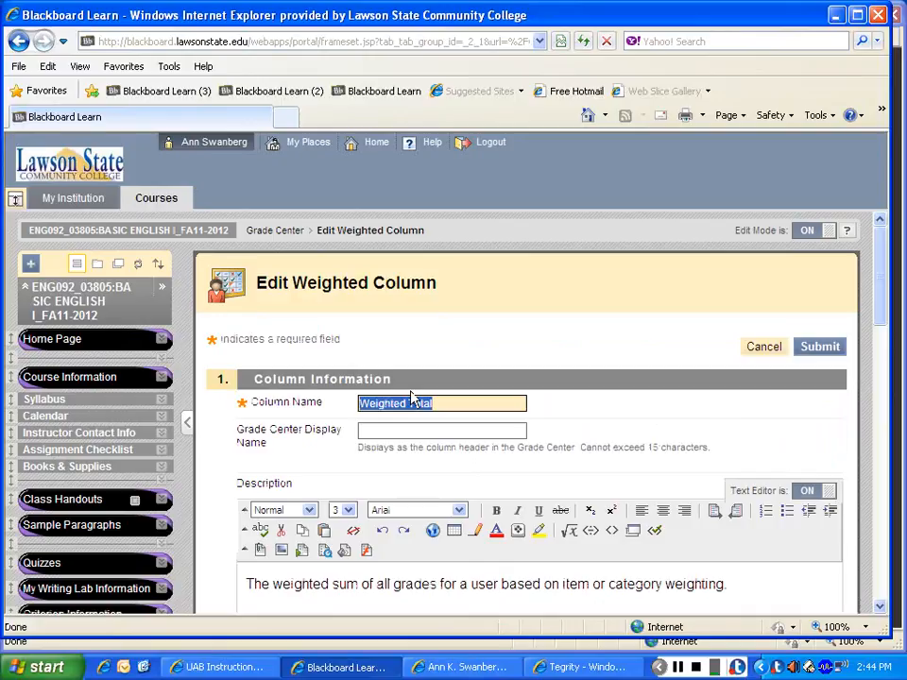
text(GRADE)
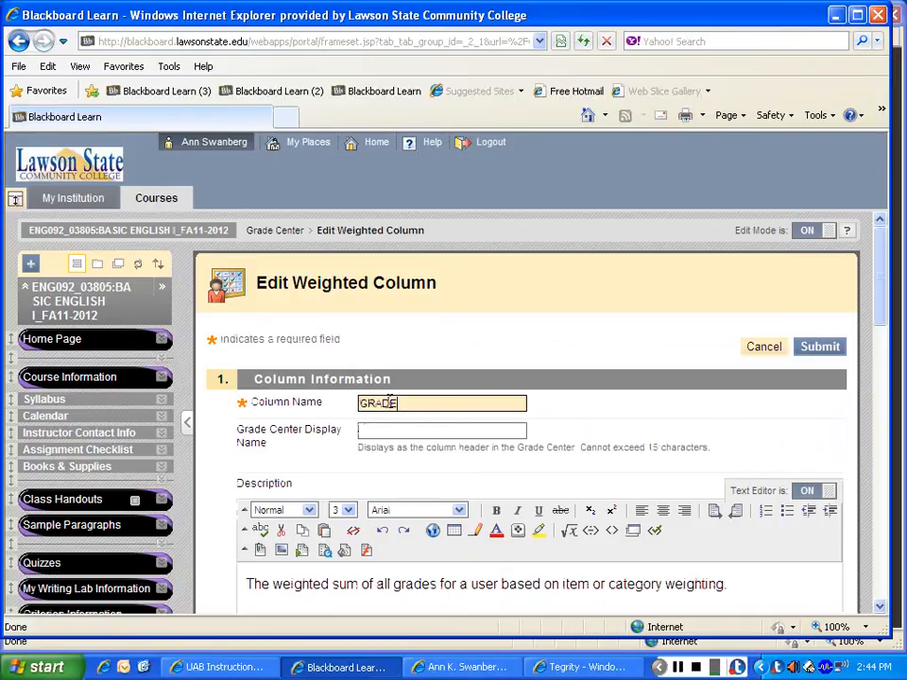
drag(389, 402, 348, 421)
key(ctrl+c)
click(491, 433)
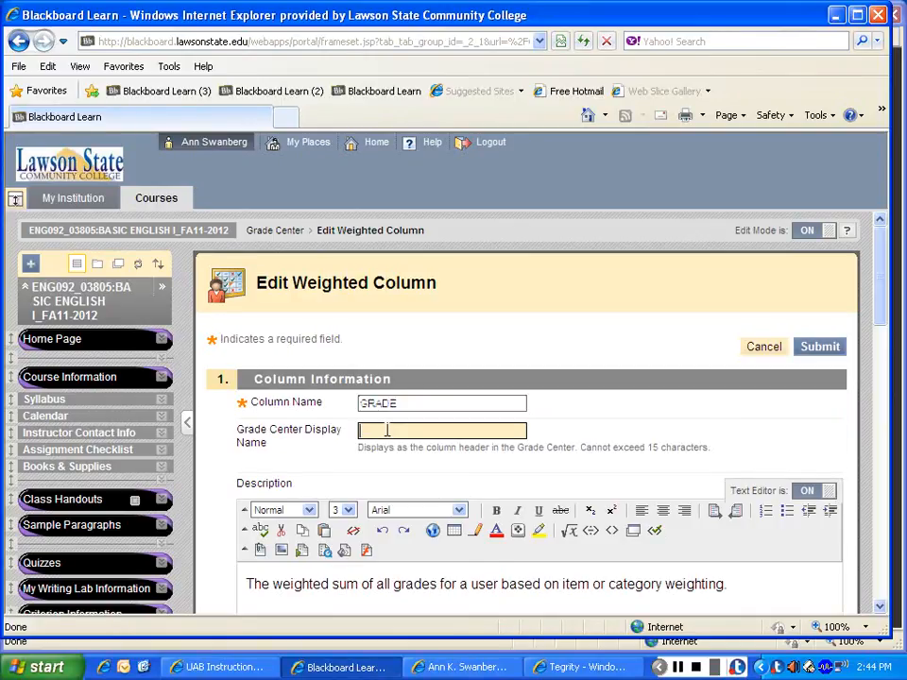
key(ctrl+v)
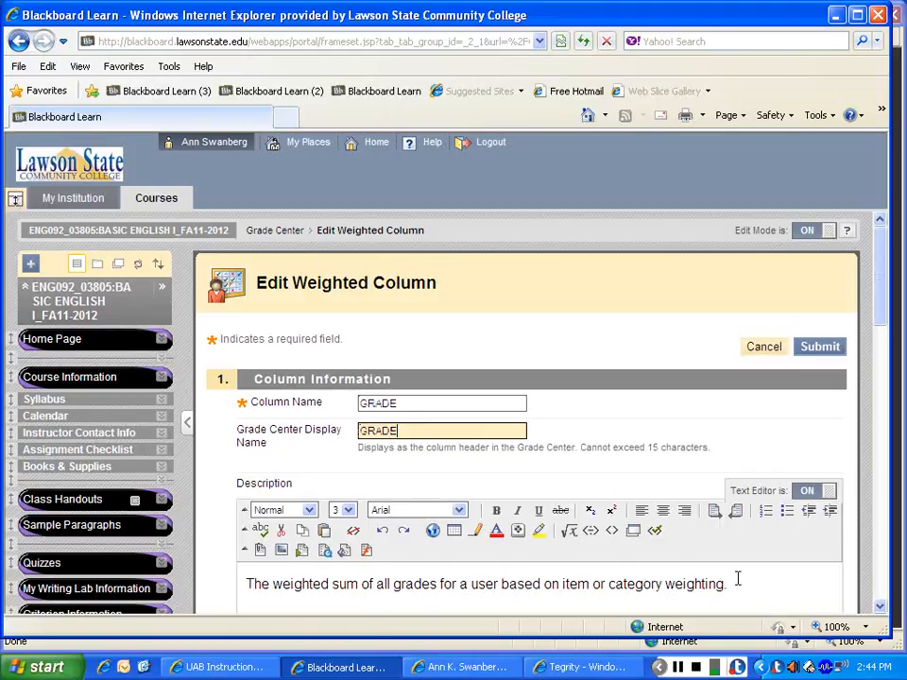
Step: Replace the column's description with "This is your grade for this class so far."
click(462, 597)
drag(880, 306, 881, 352)
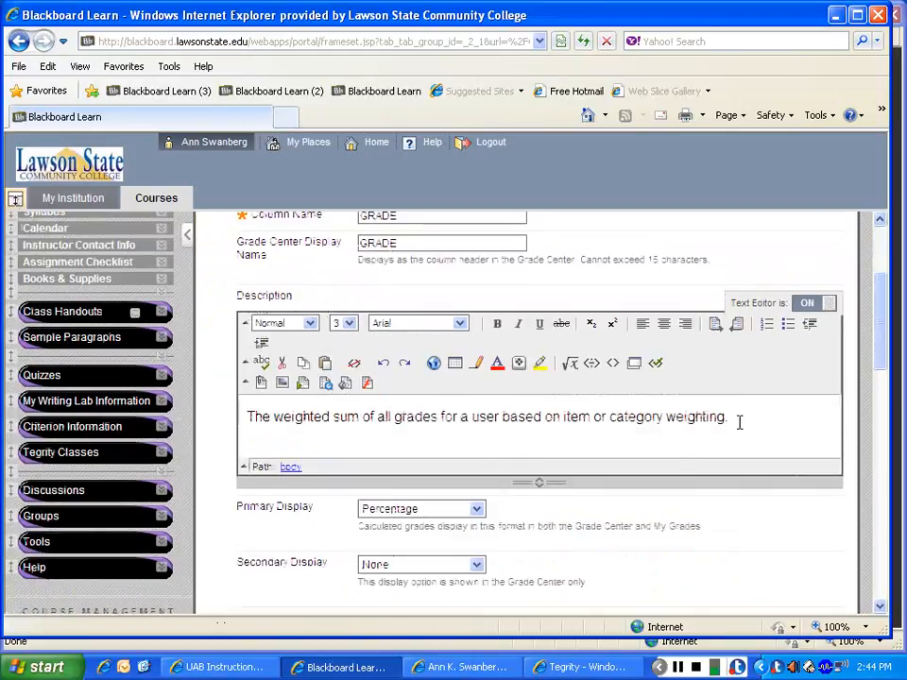
drag(742, 420, 289, 408)
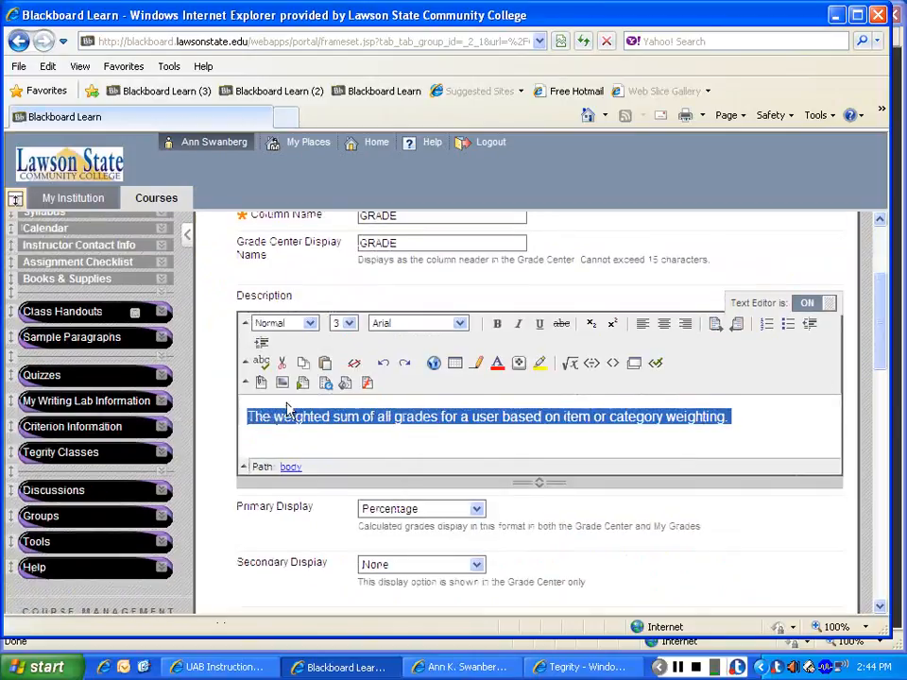
text(This is you)
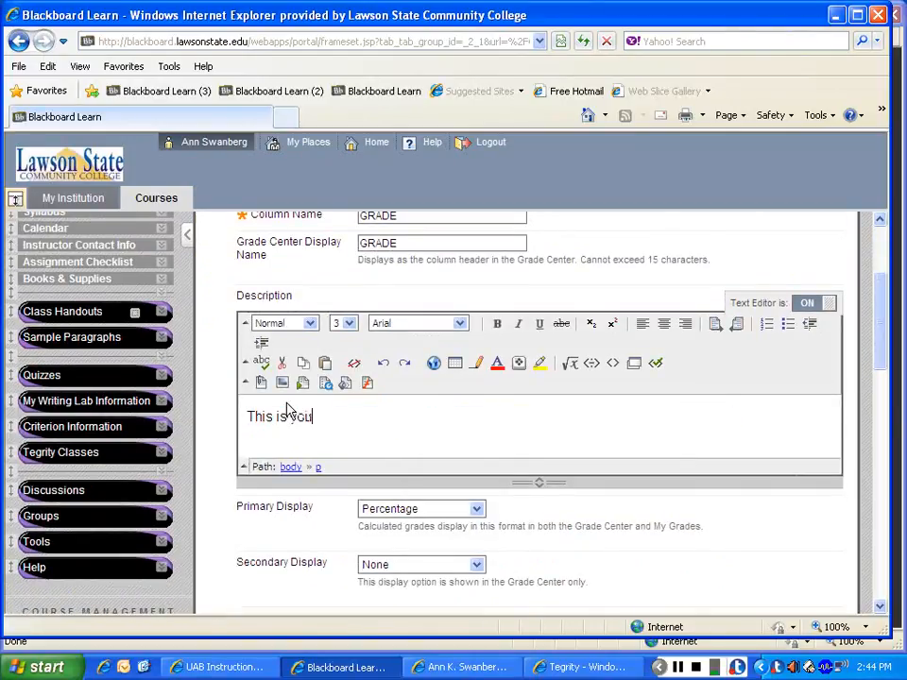
text(r grade for t)
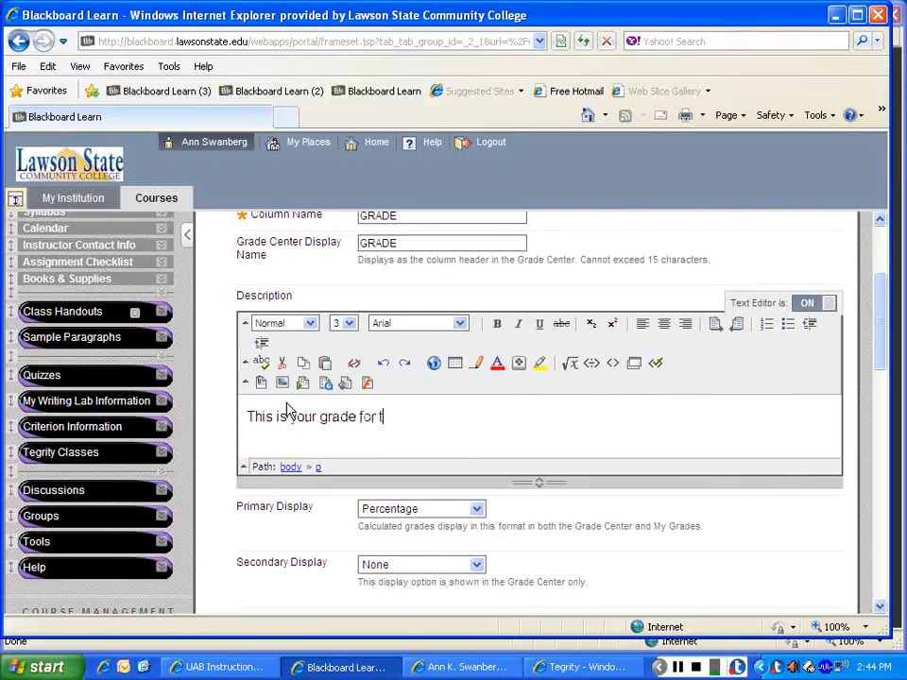
text(his class so far.)
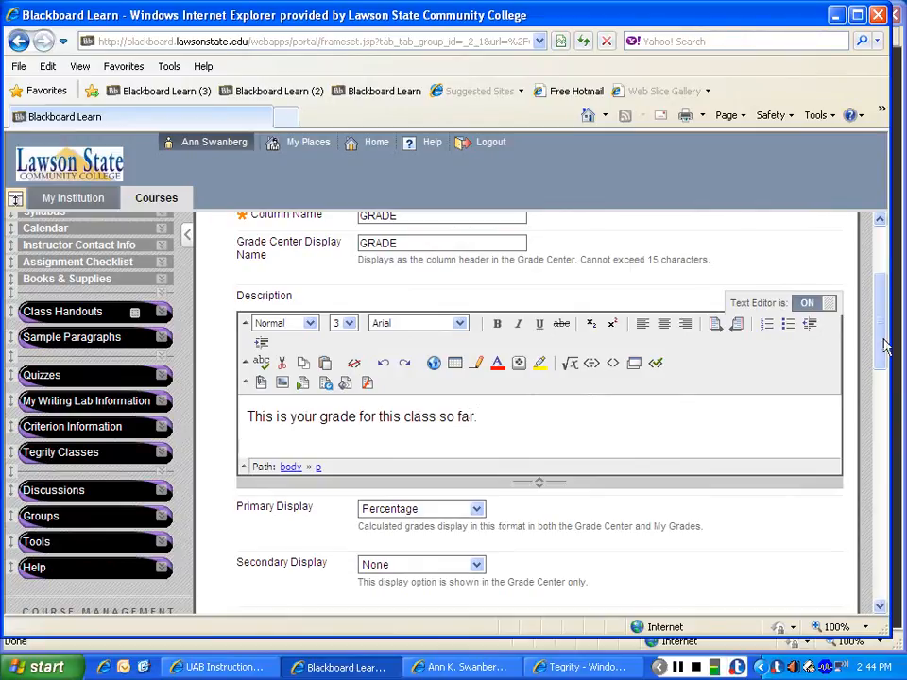
Step: Keep the column's primary display as Percentage and set its secondary display to Letter
scroll(885, 345, down, 3)
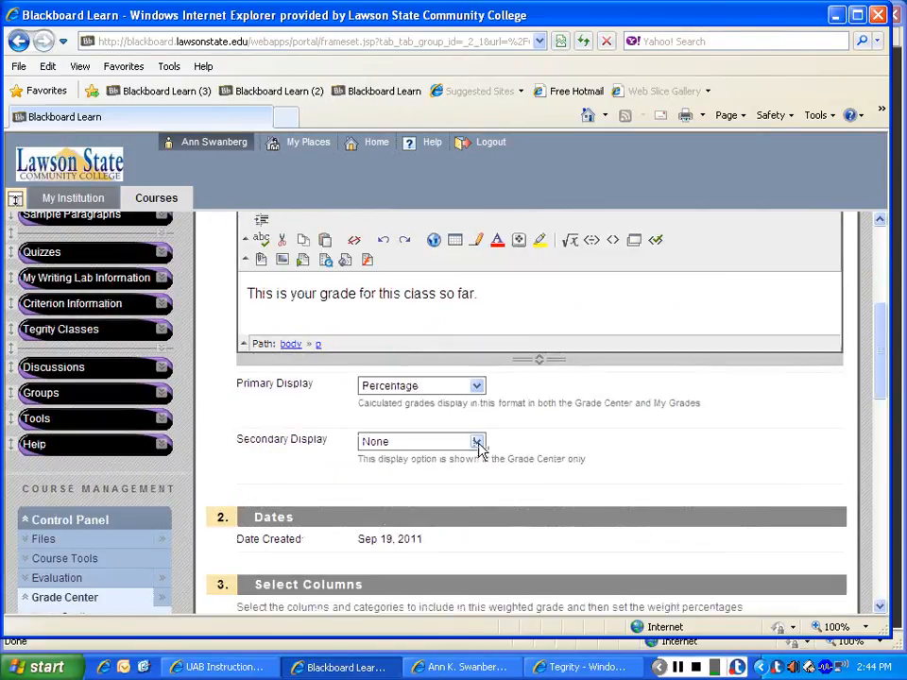
click(478, 387)
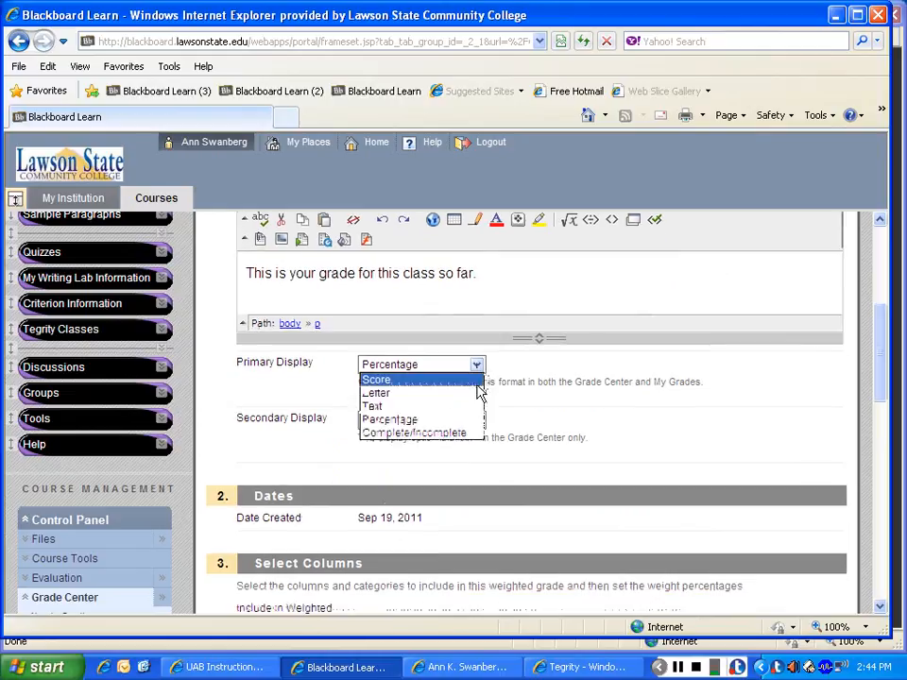
click(465, 420)
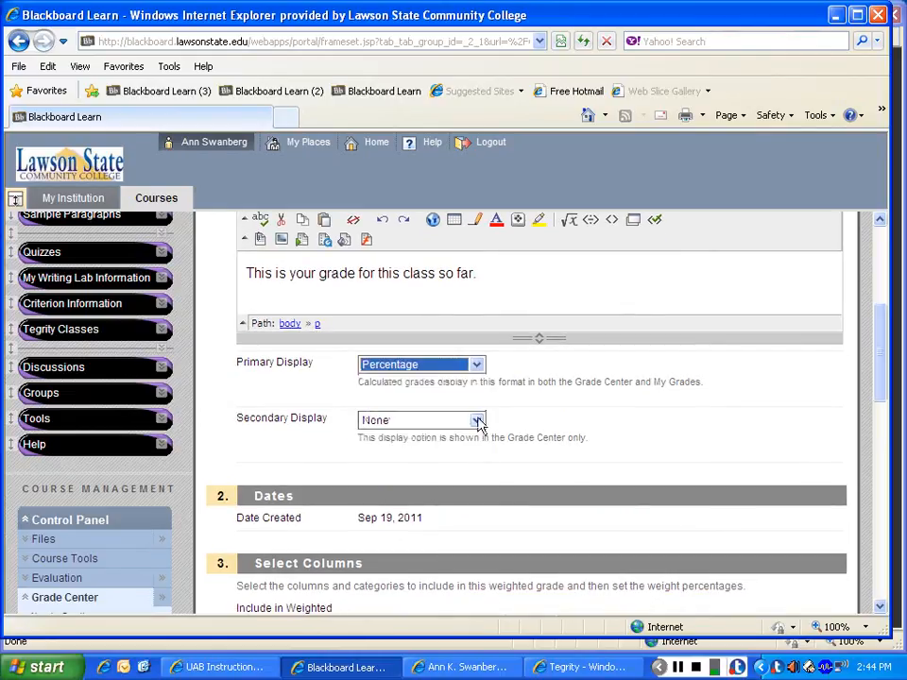
click(478, 421)
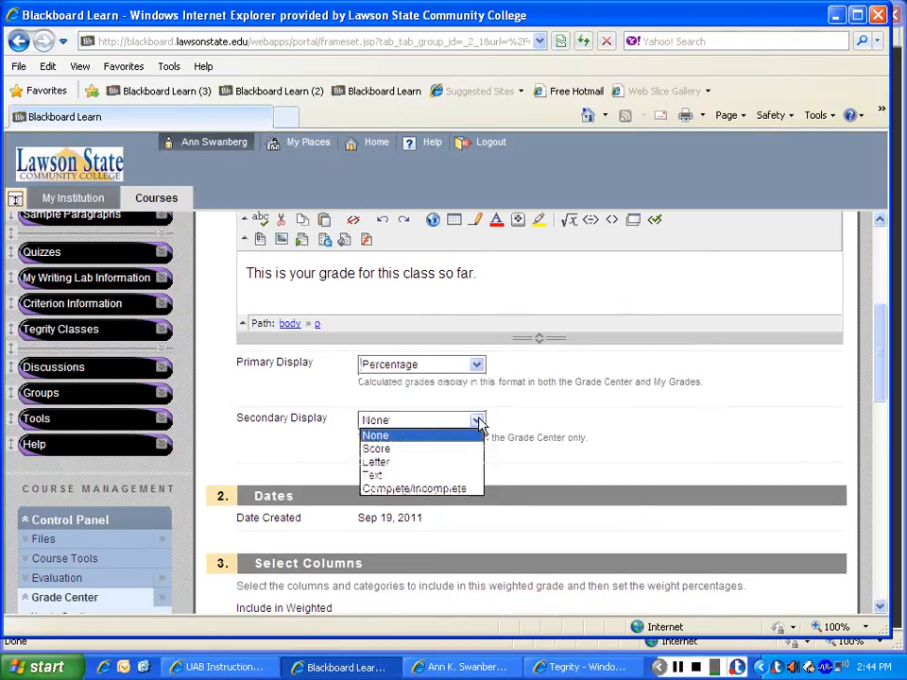
click(427, 470)
Step: Submit the column edits without selecting any columns or categories, accepting weights that do not total 100 percent
drag(877, 370, 882, 460)
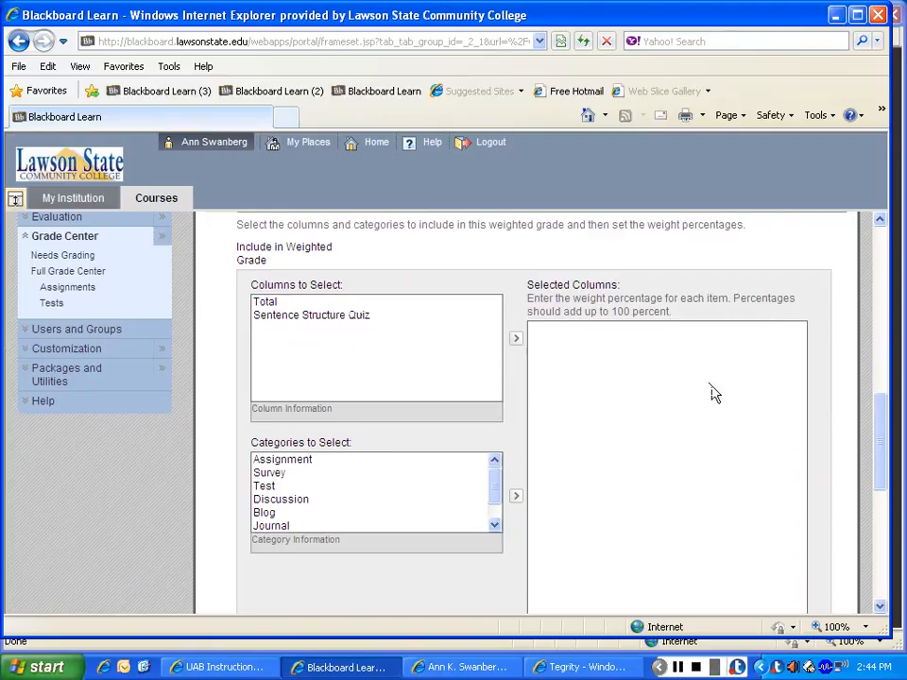
drag(882, 387, 897, 516)
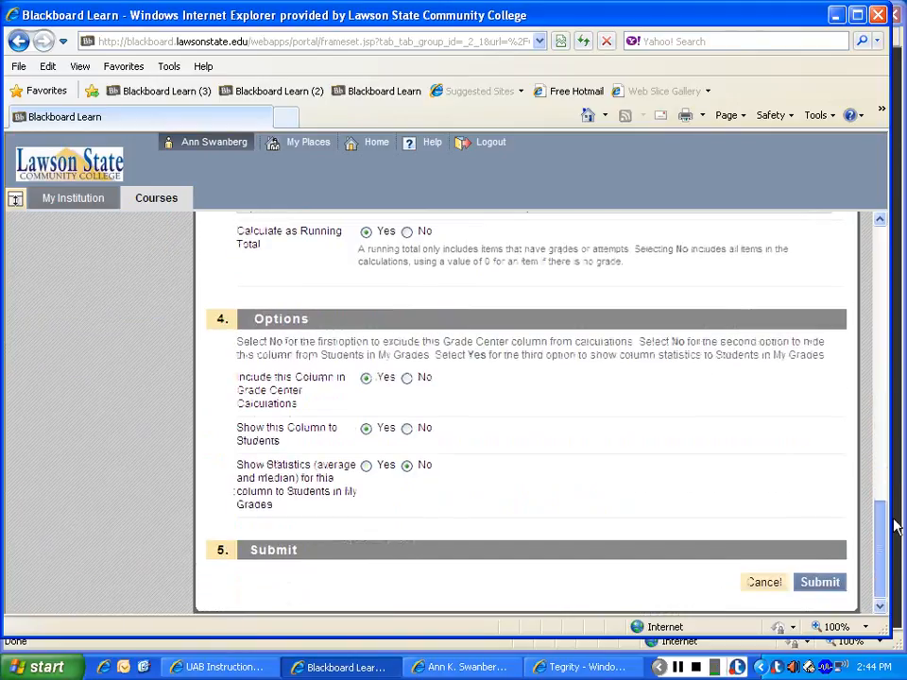
click(837, 586)
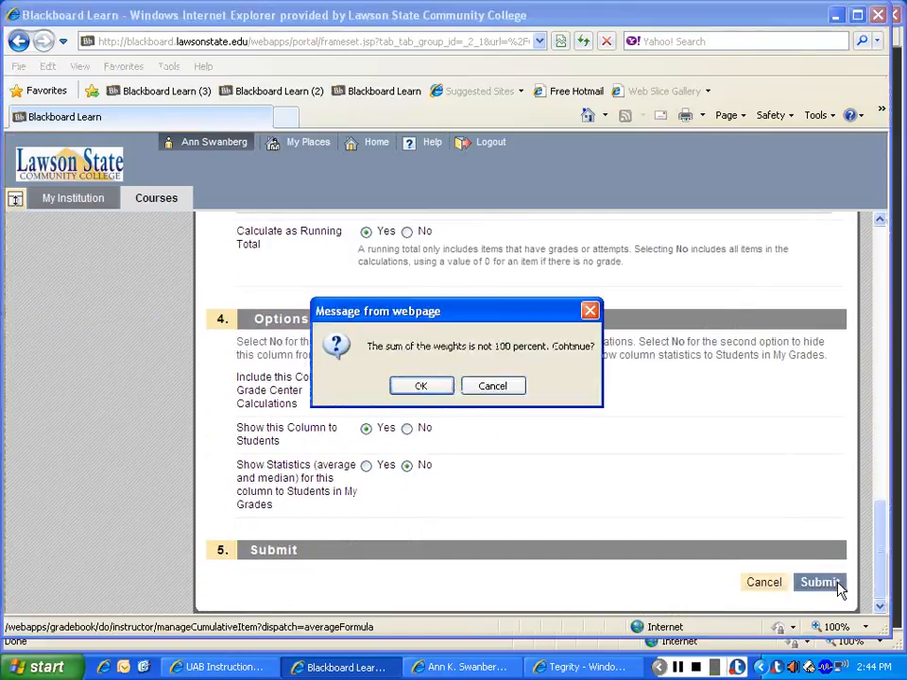
click(421, 386)
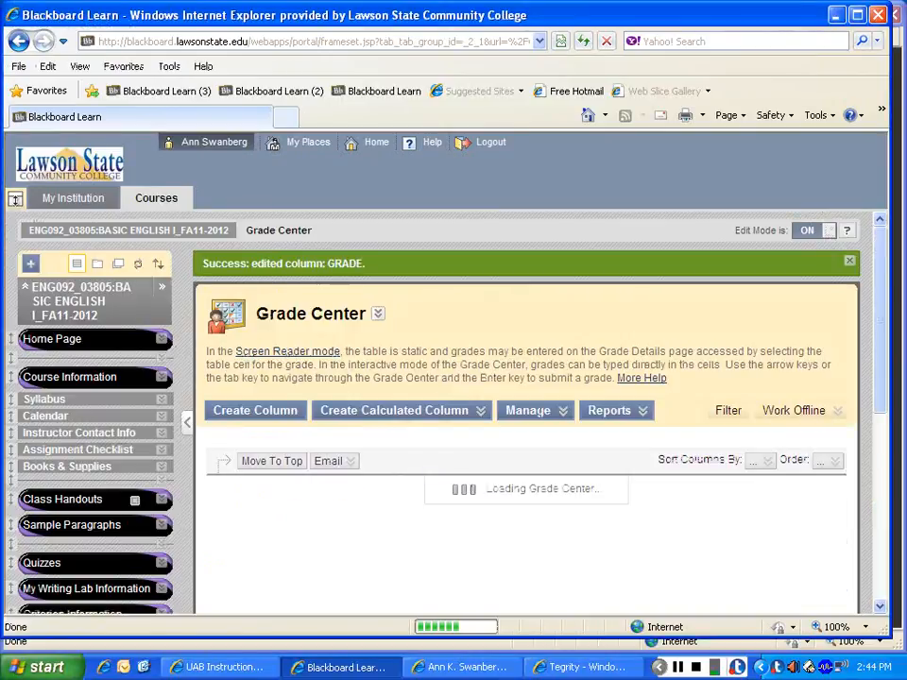
Step: Go to the Grade Center's category management and create a category named Paragraph 2
click(562, 412)
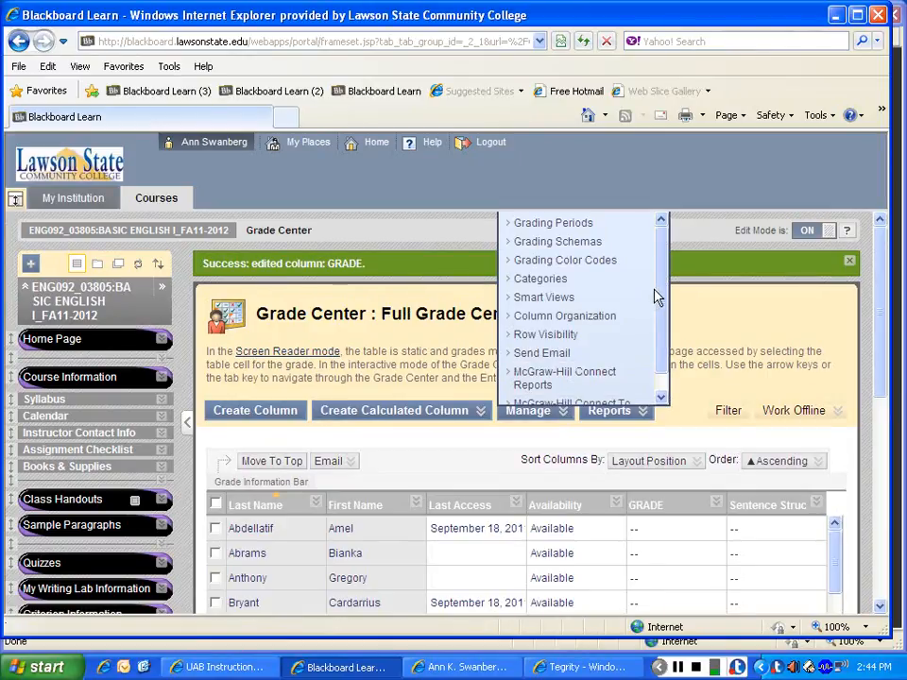
click(540, 279)
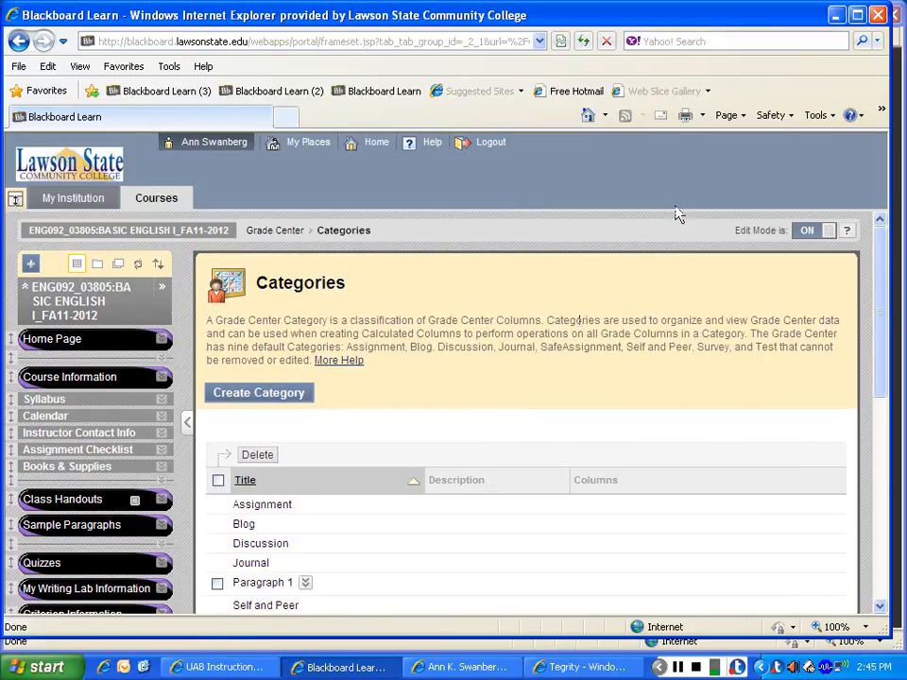
drag(883, 257, 883, 318)
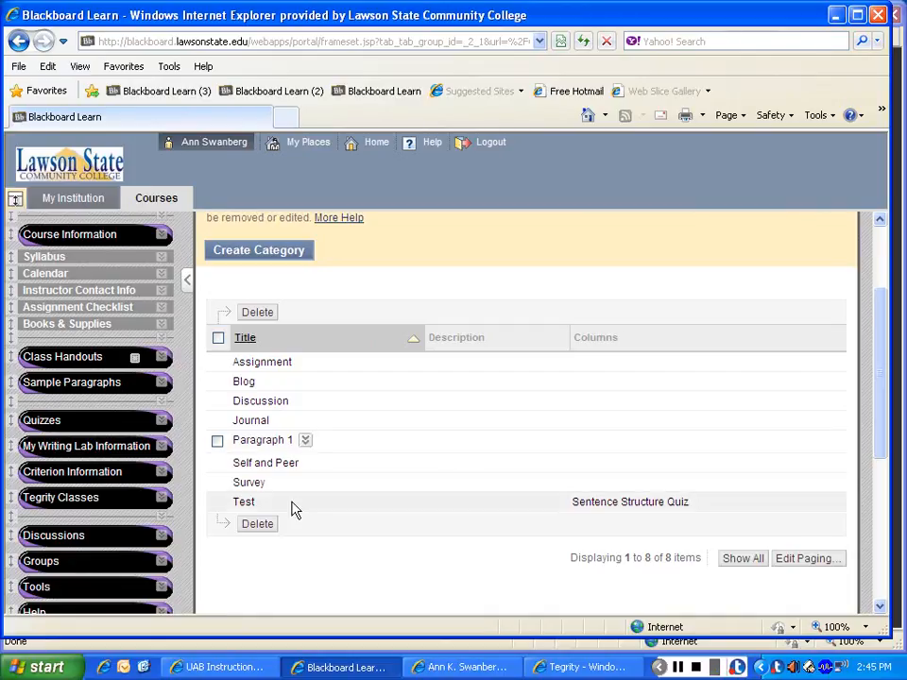
click(283, 253)
click(385, 453)
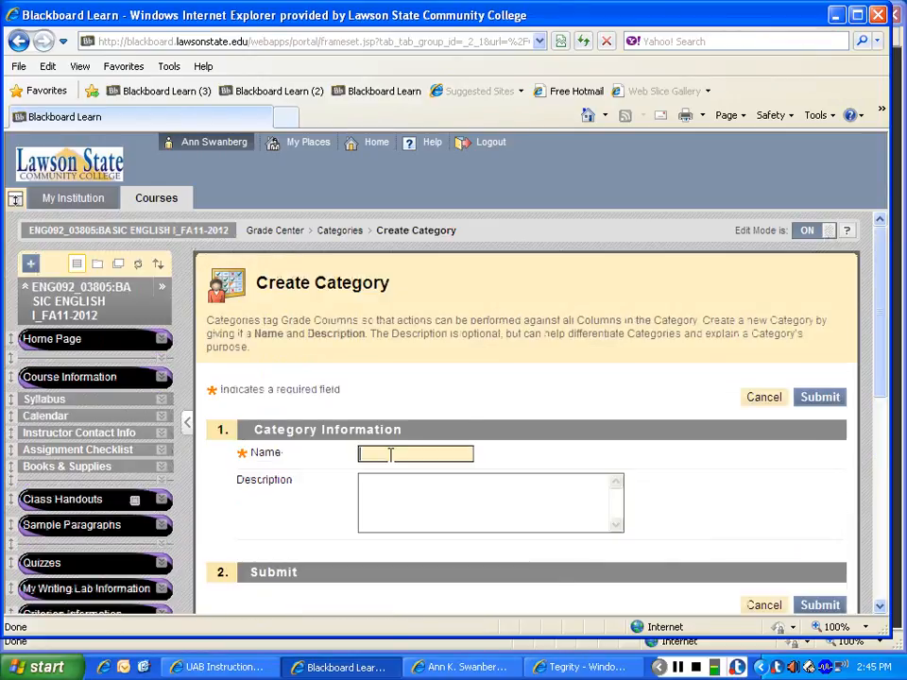
text(Paragr)
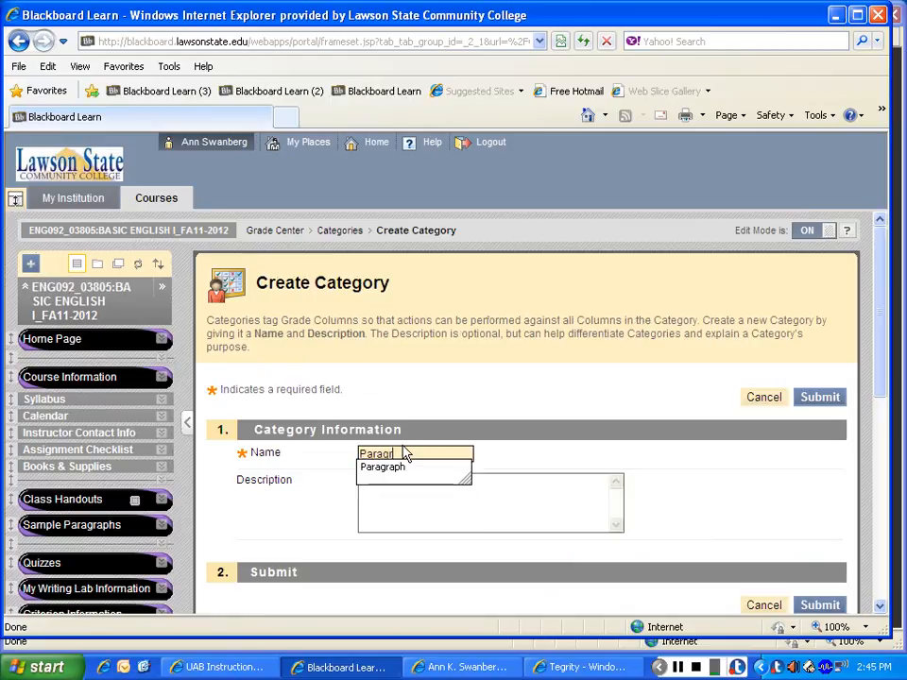
text(aph 2)
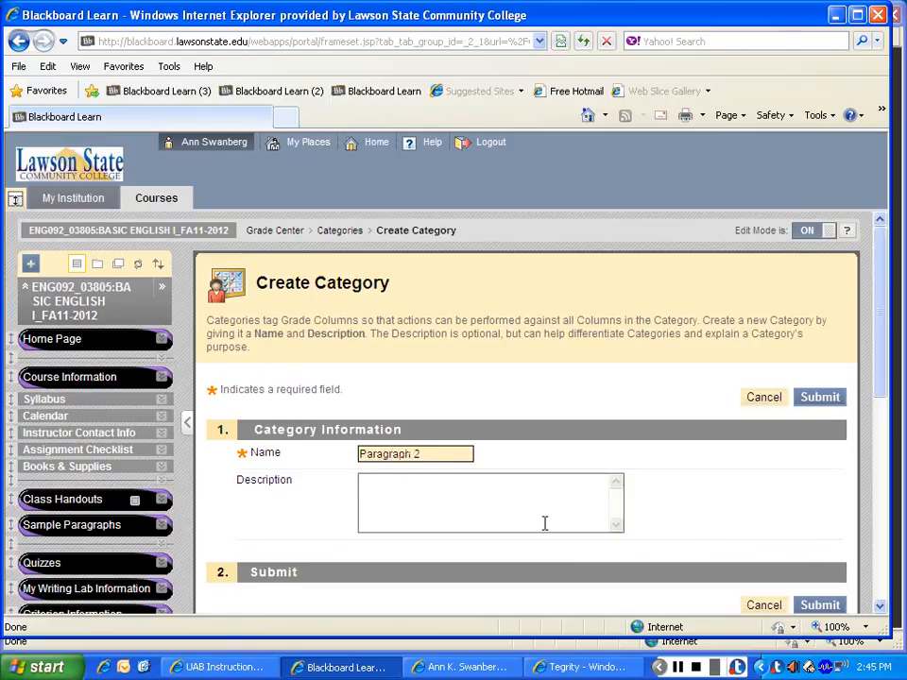
scroll(870, 411, down, 4)
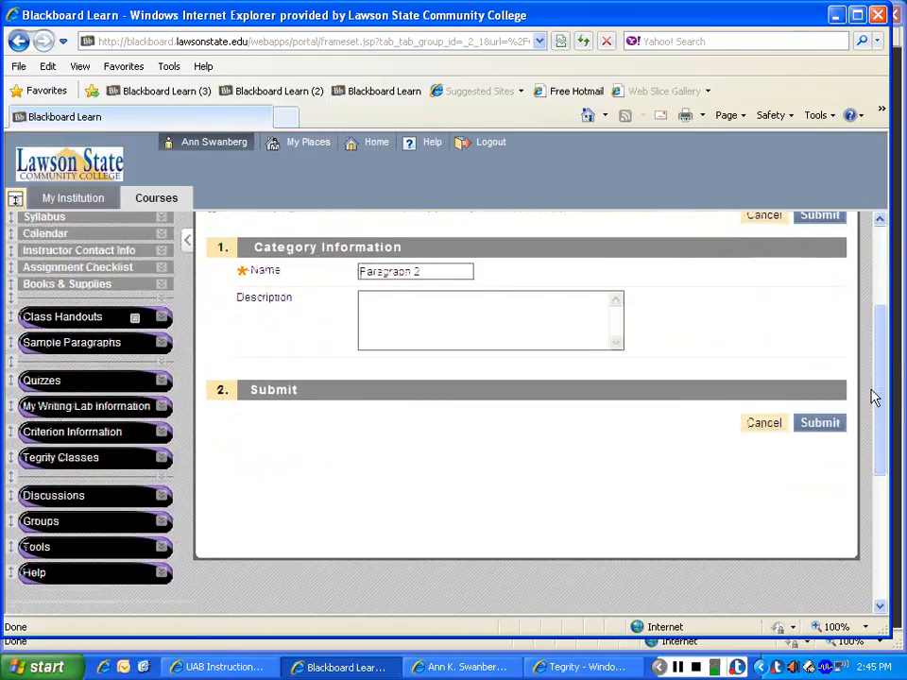
click(820, 423)
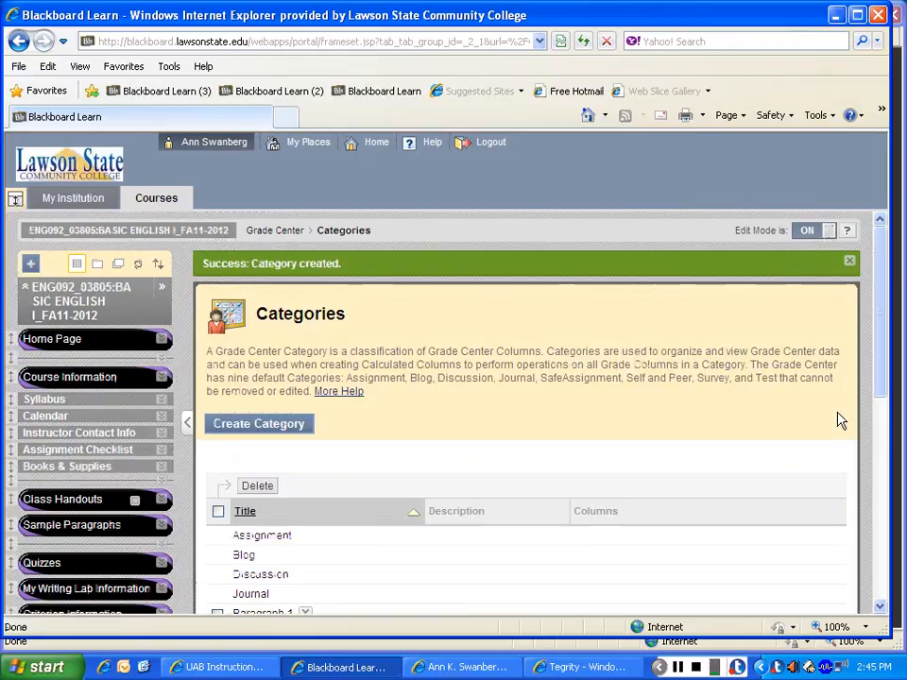
Step: Create another grading category named Paragraph 3, leaving its description empty
drag(875, 297, 879, 346)
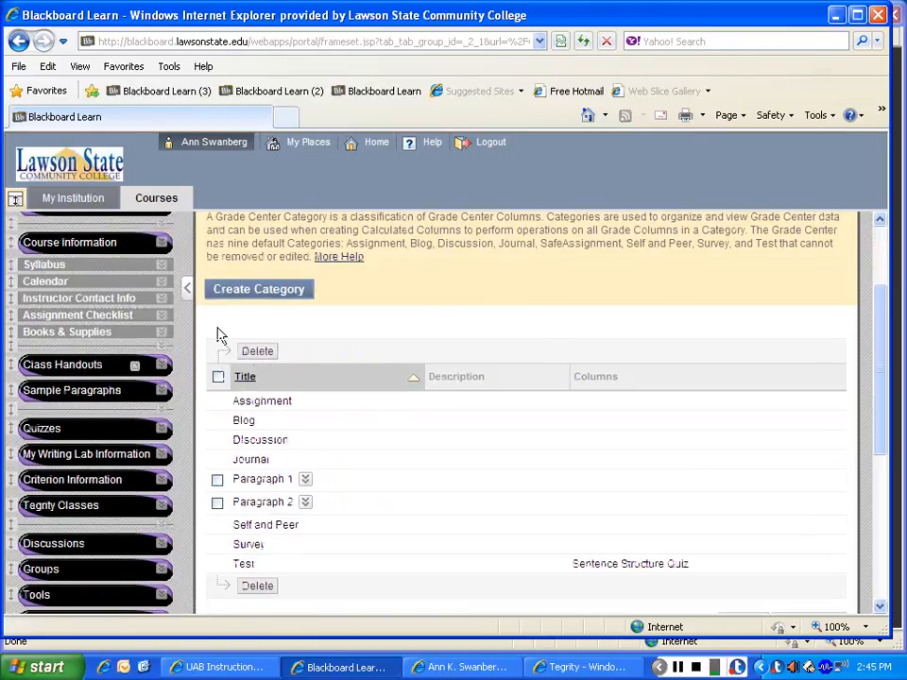
click(270, 304)
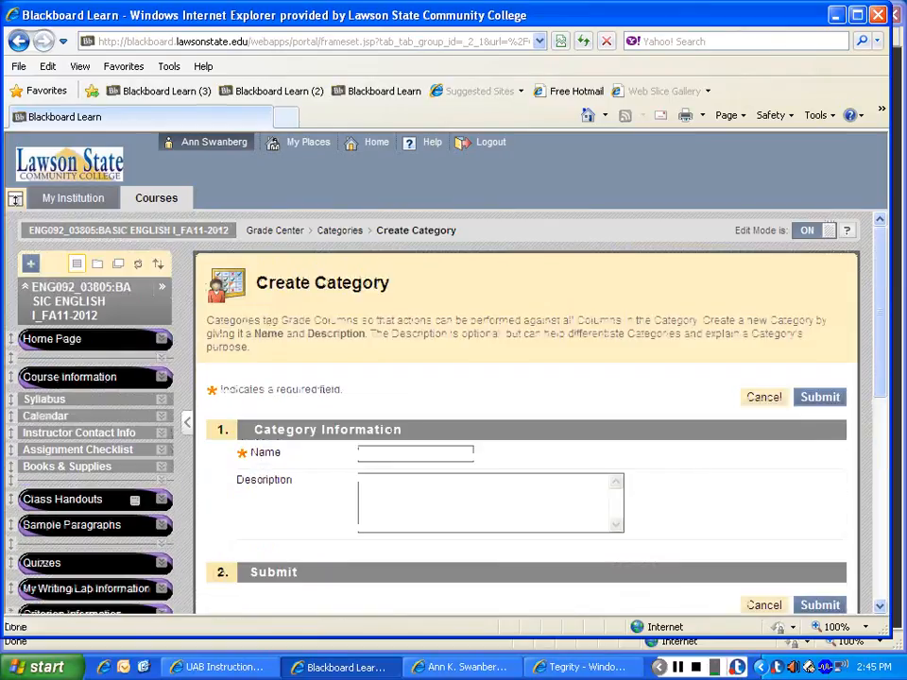
click(386, 456)
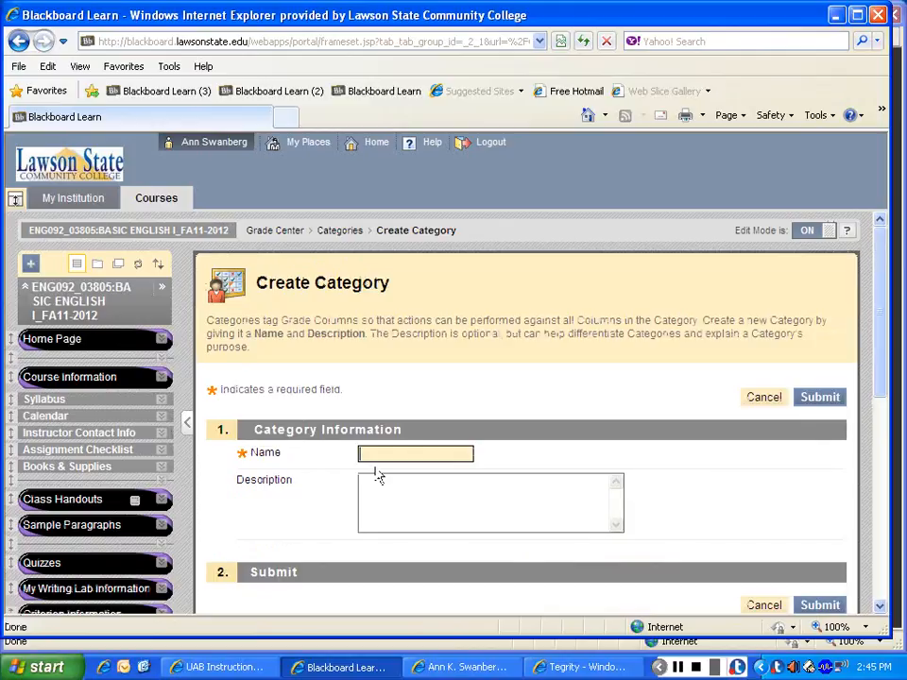
text(Paragraph)
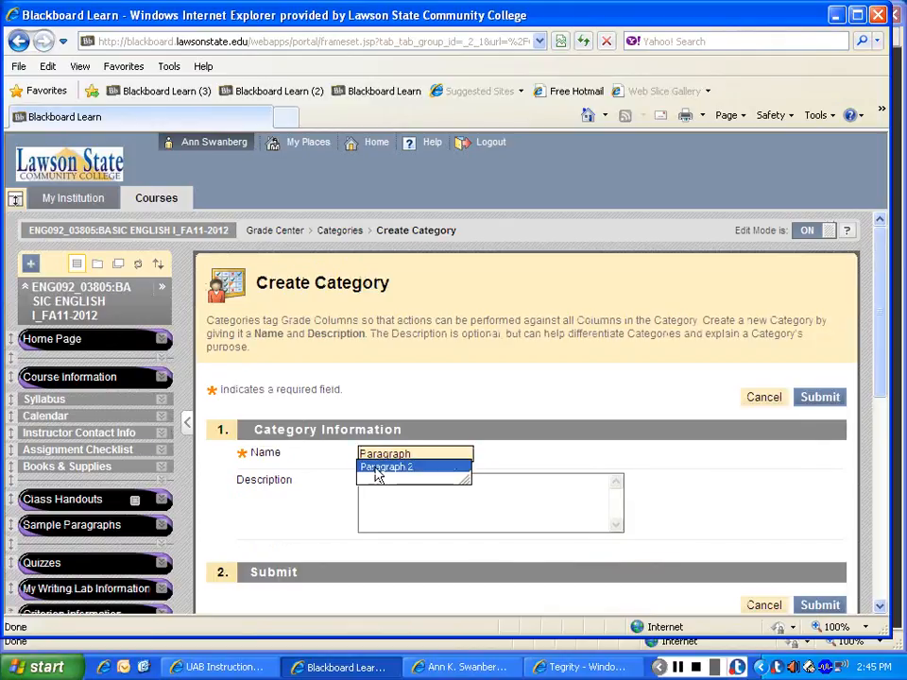
text( 3)
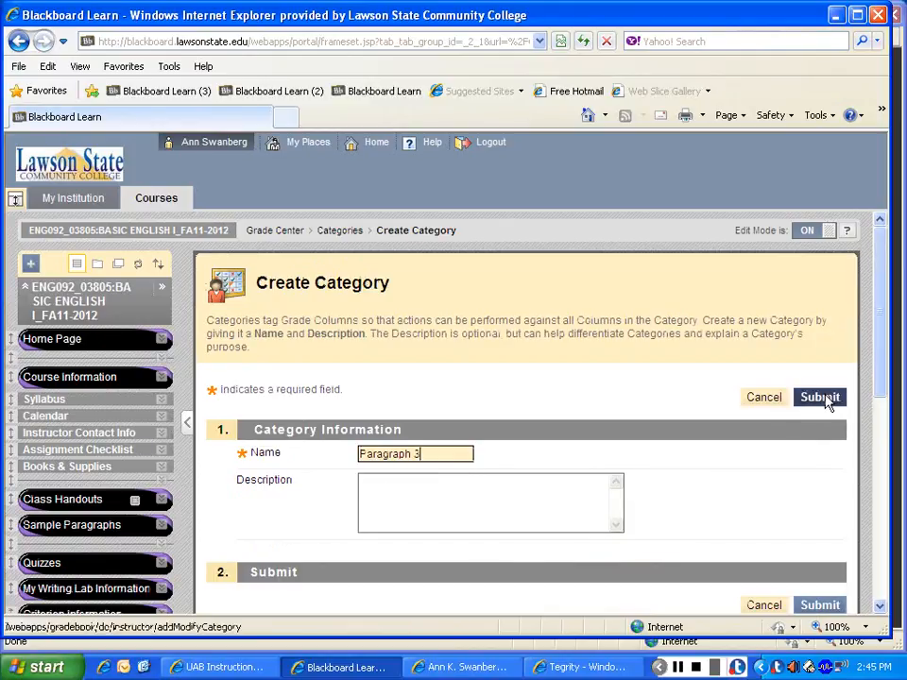
click(820, 399)
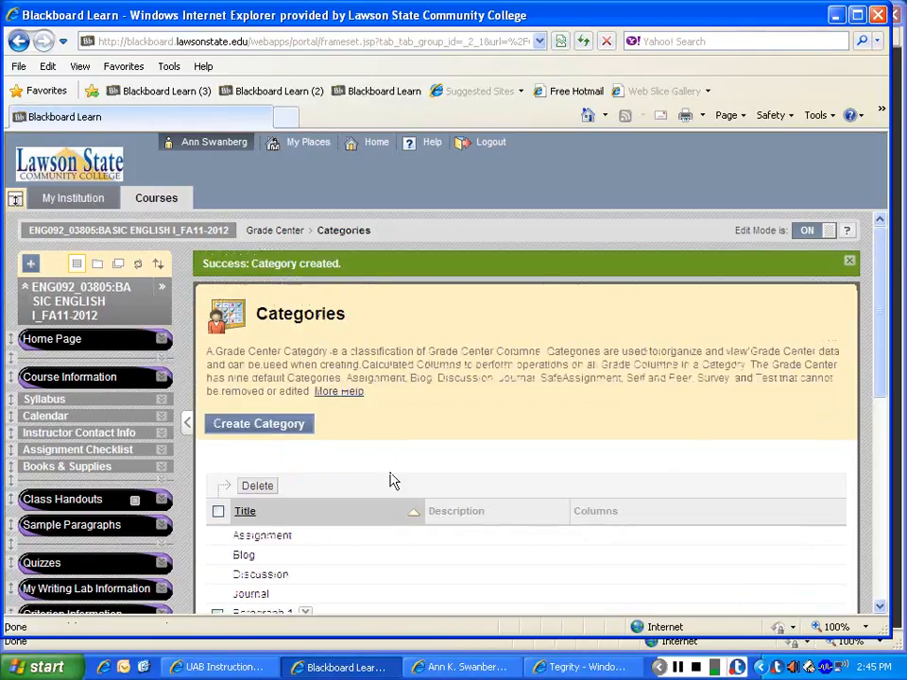
Step: Create a grading category named Paragraph 4 without a description
click(285, 428)
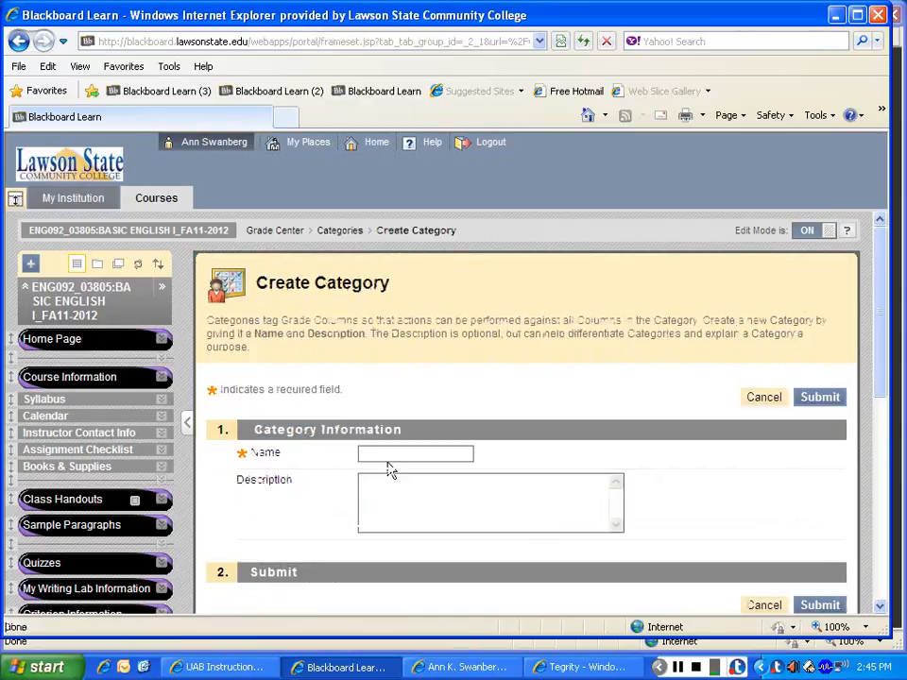
click(372, 457)
text(P)
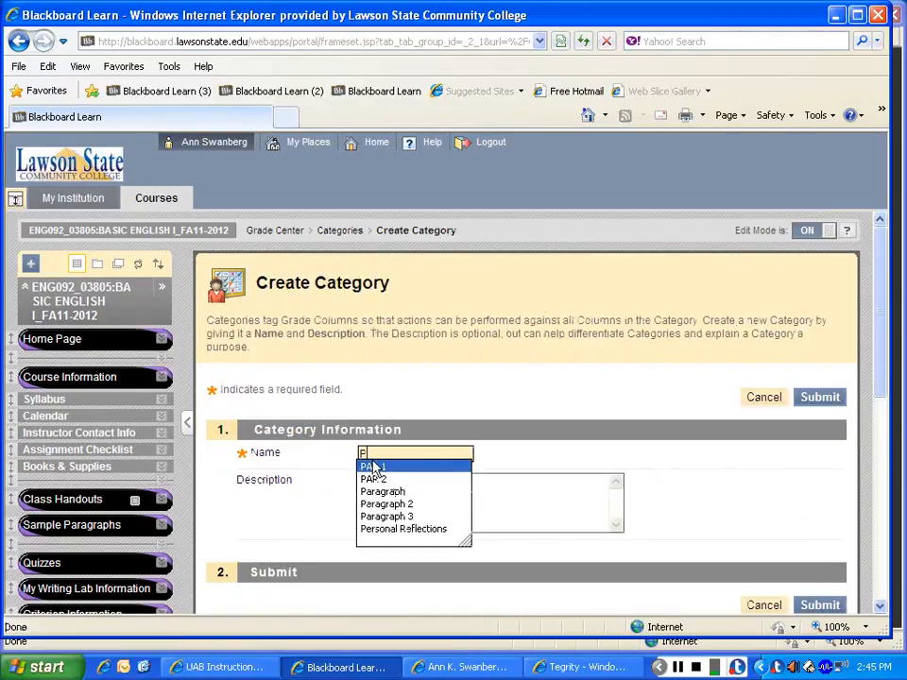
text(aragrayh)
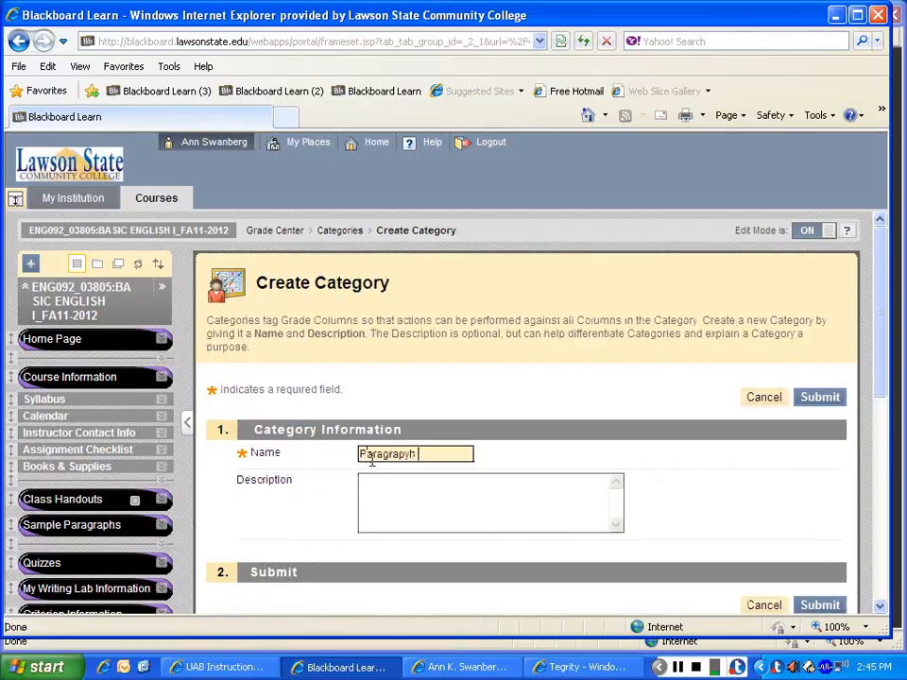
key(BackSpace)
key(BackSpace)
key(BackSpace)
text(p)
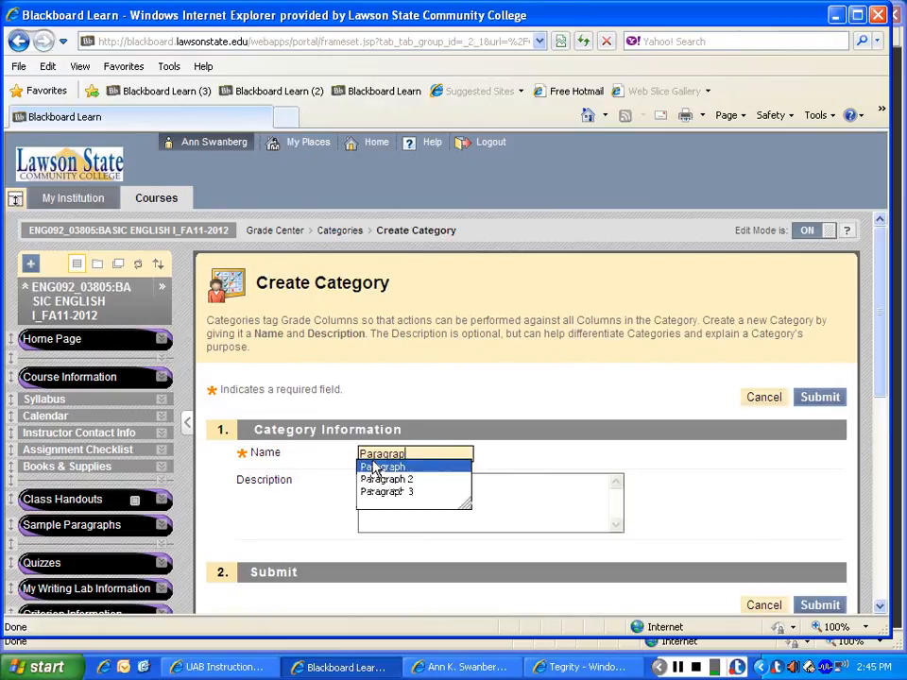
text(h 4)
click(821, 398)
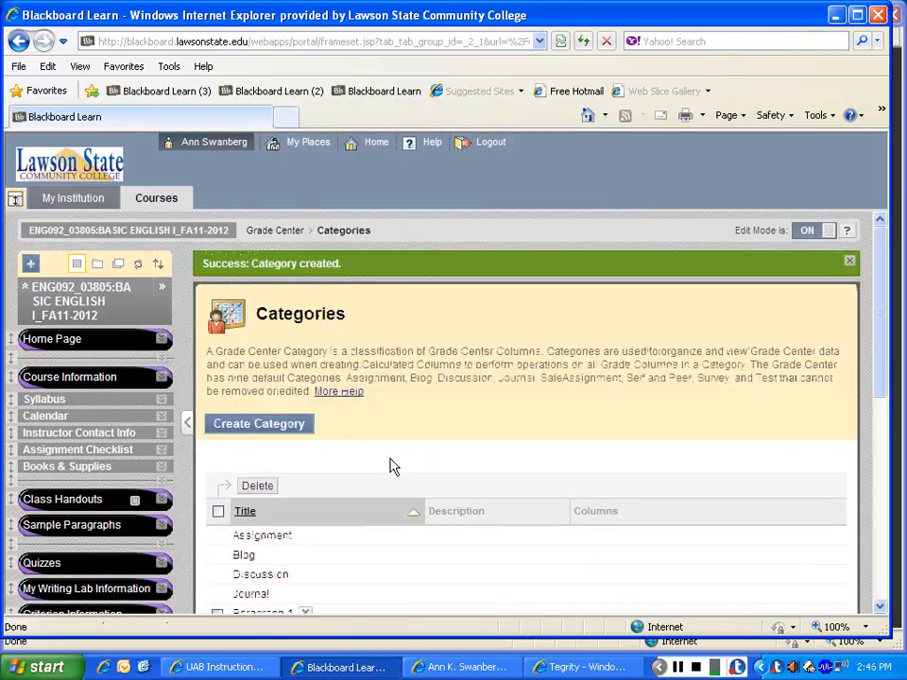
Step: Create a grading category named Paragraph 5 and submit it without a description
click(259, 424)
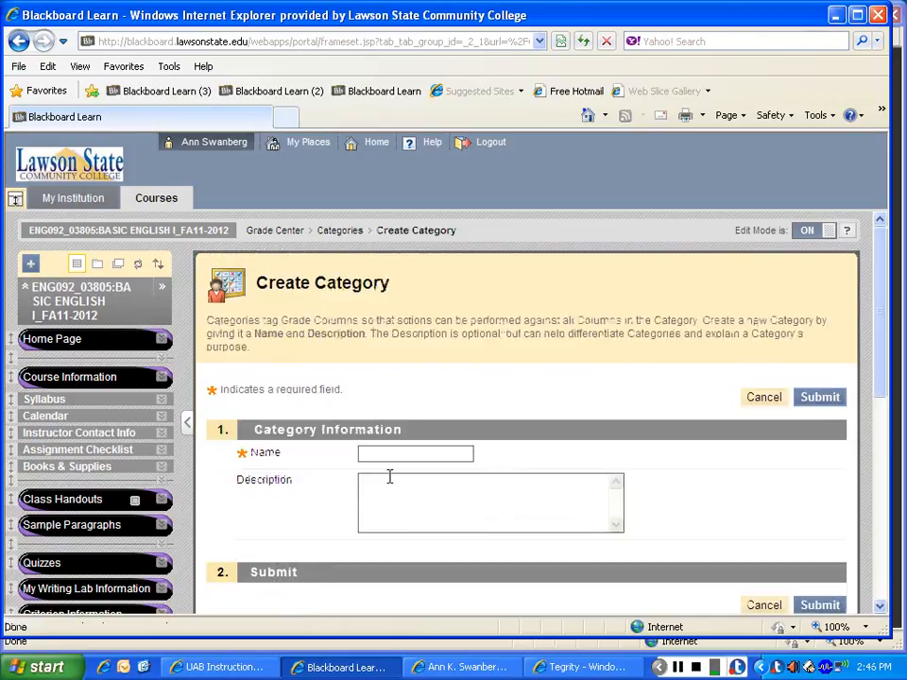
text(Pra)
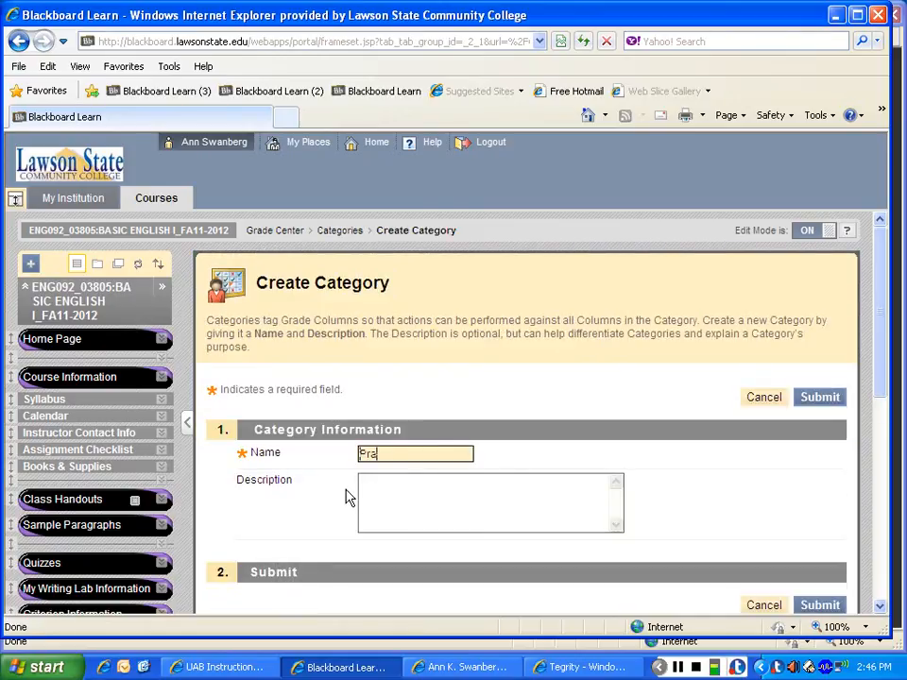
key(BackSpace)
key(BackSpace)
text(aragraph 5)
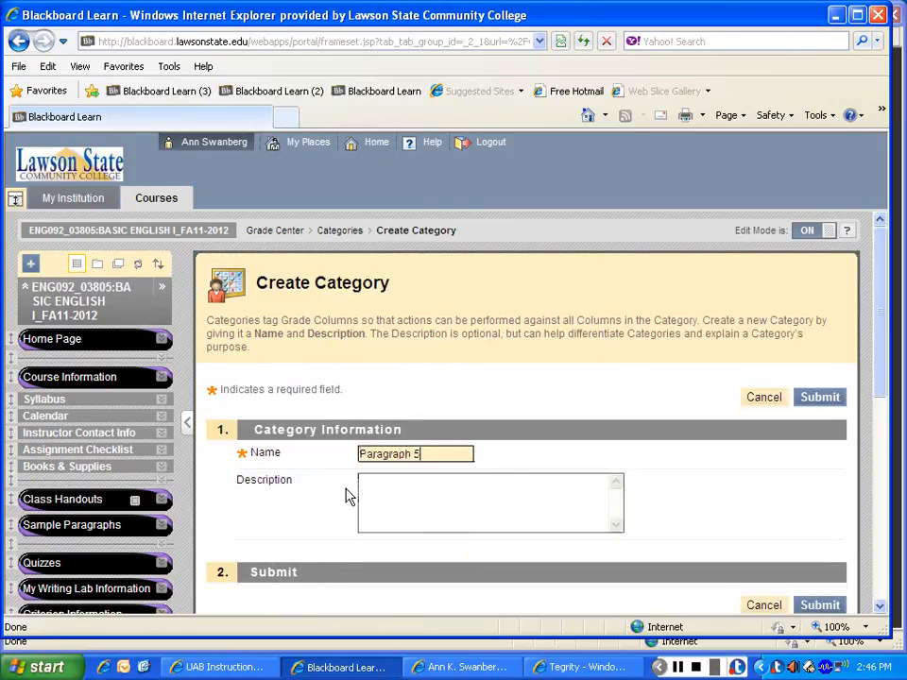
click(826, 399)
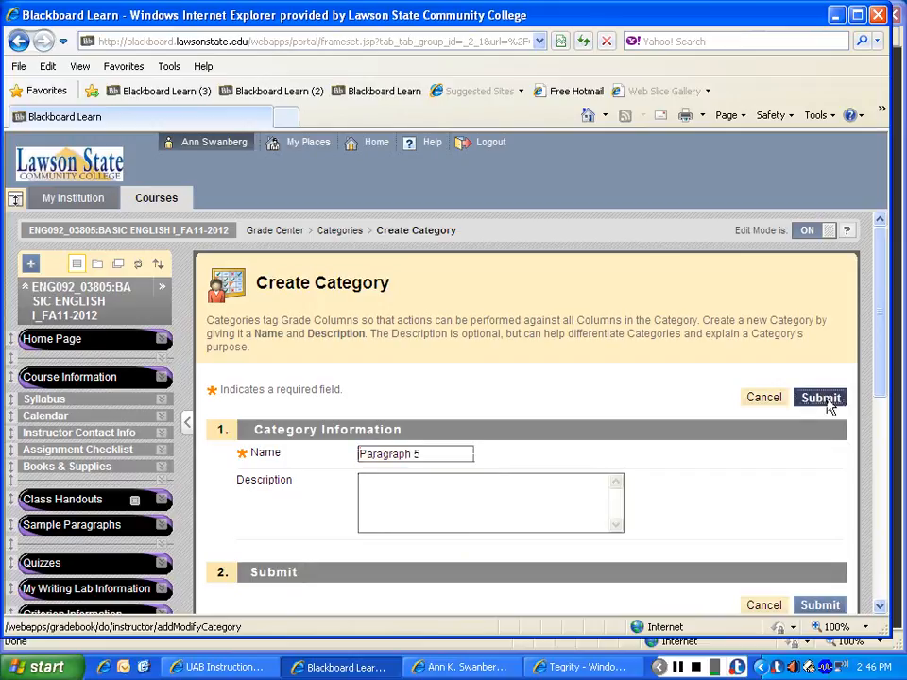
Step: Create a grading category named "test 1" with no description
click(288, 431)
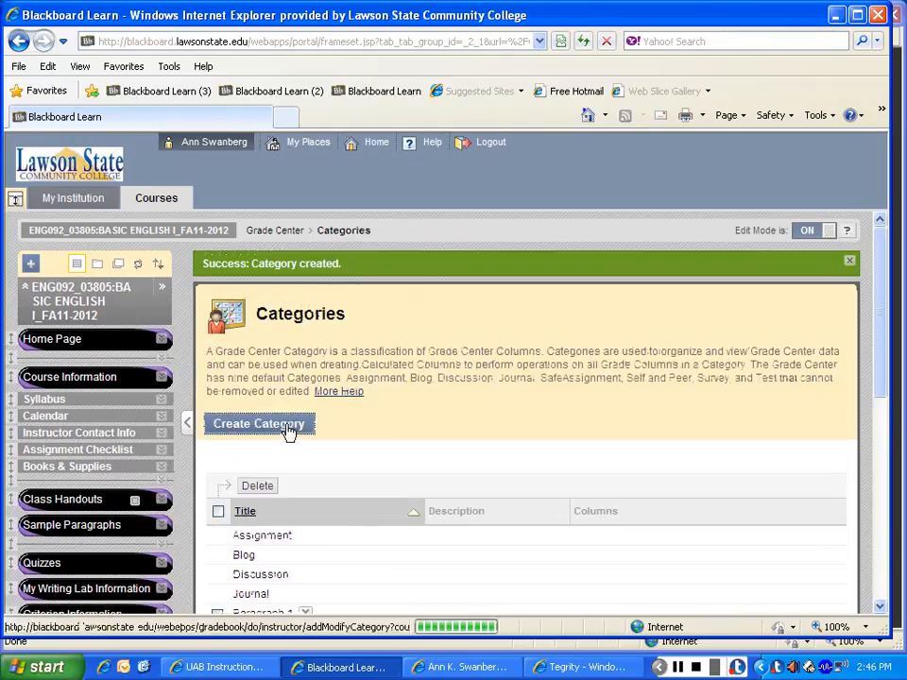
click(386, 453)
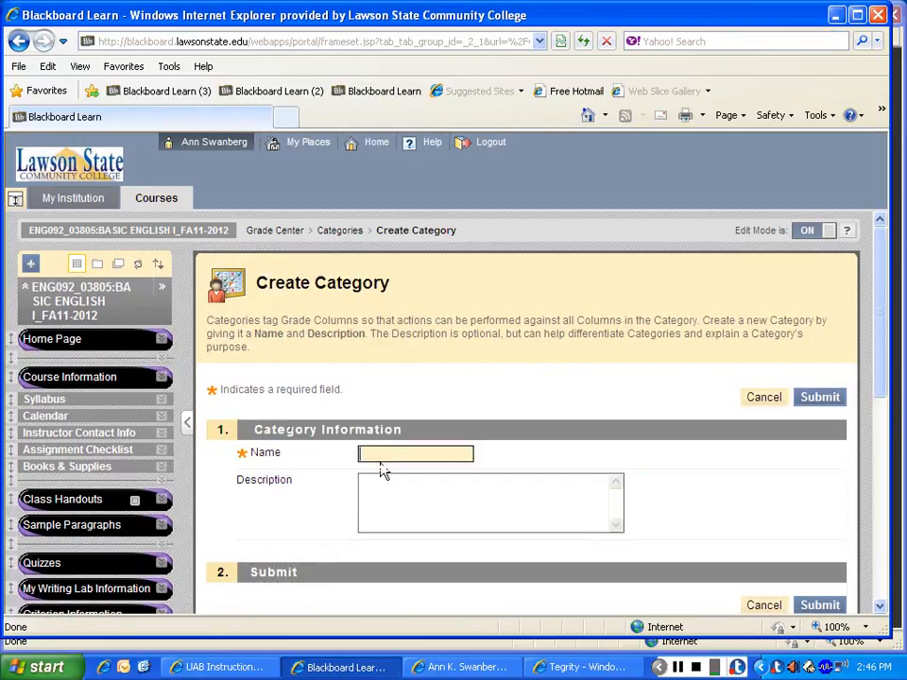
text(test)
text( 4)
click(818, 398)
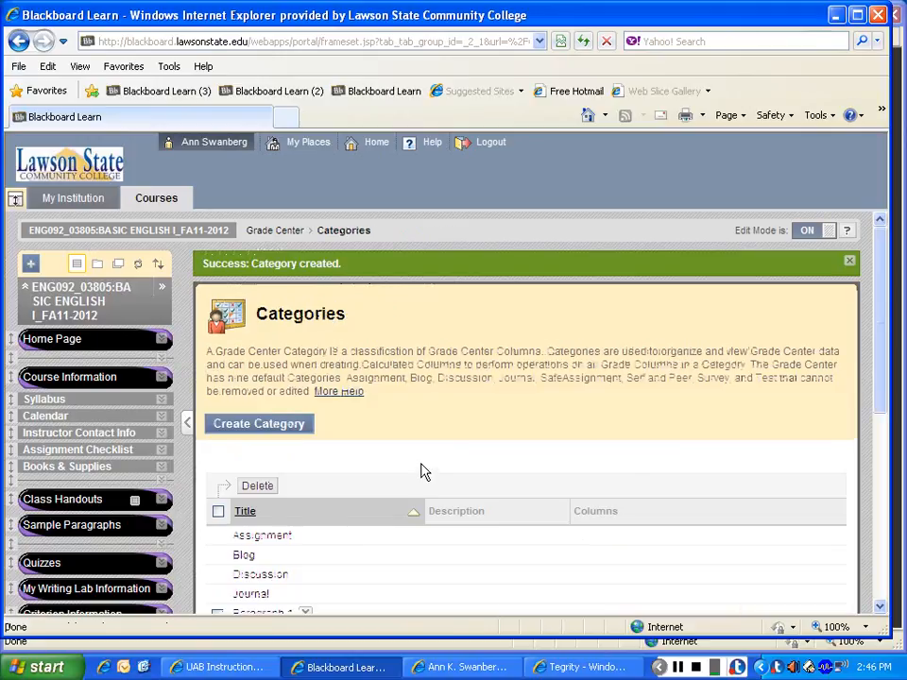
Step: Create a grading category named "Test 2" with no description
click(294, 427)
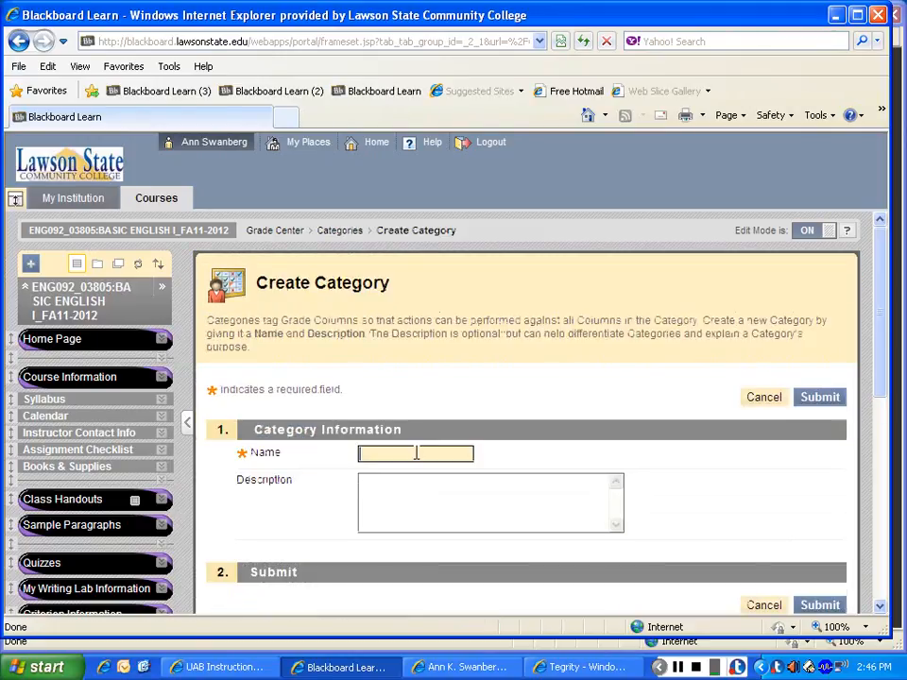
click(415, 451)
text(Test 2)
click(822, 399)
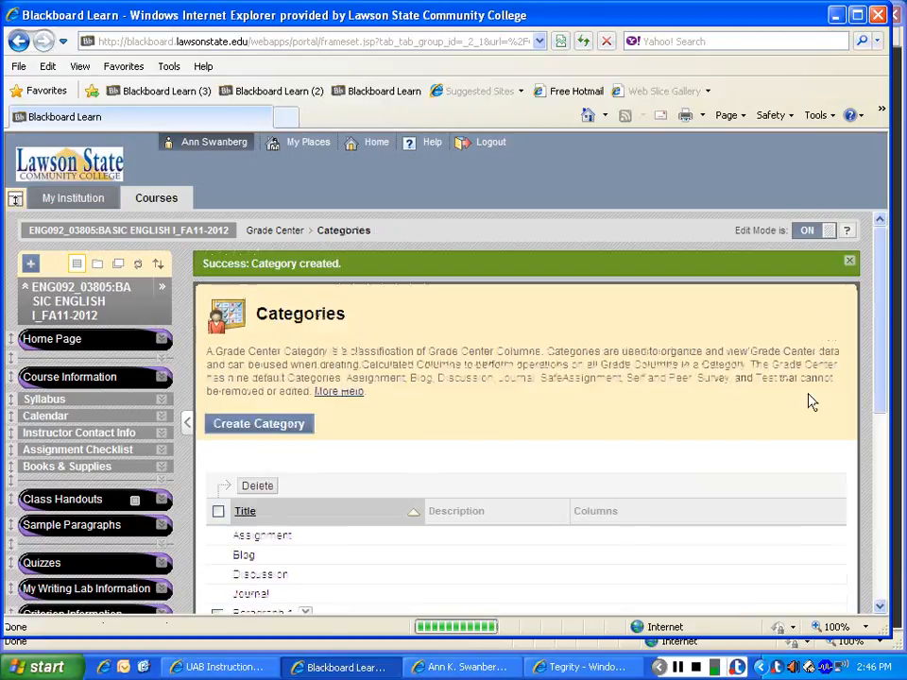
Step: Create a combined grading category named "Quizzes & Hmwk & MWL" and submit it
click(286, 437)
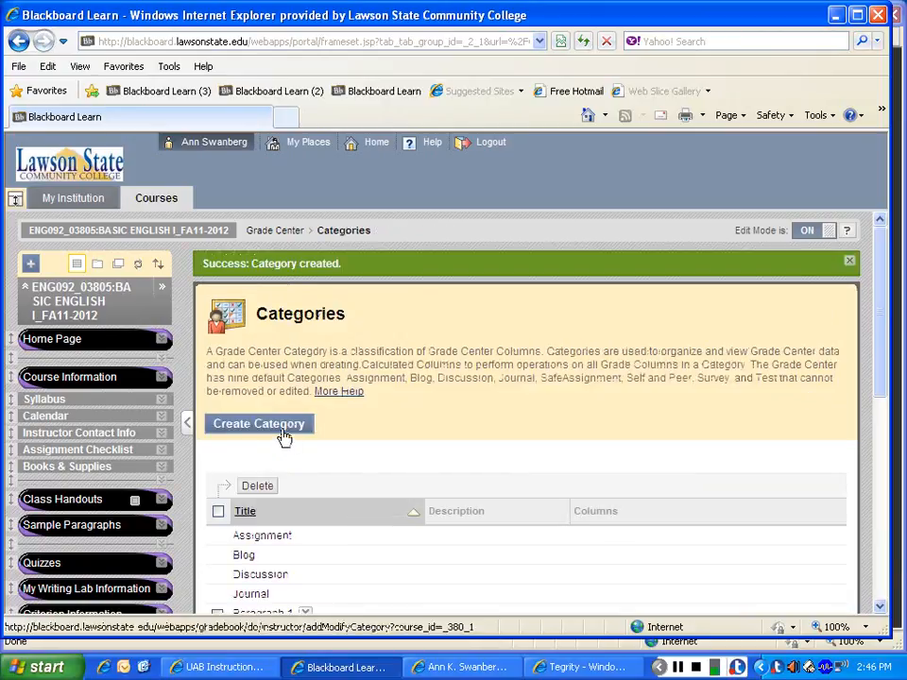
click(377, 461)
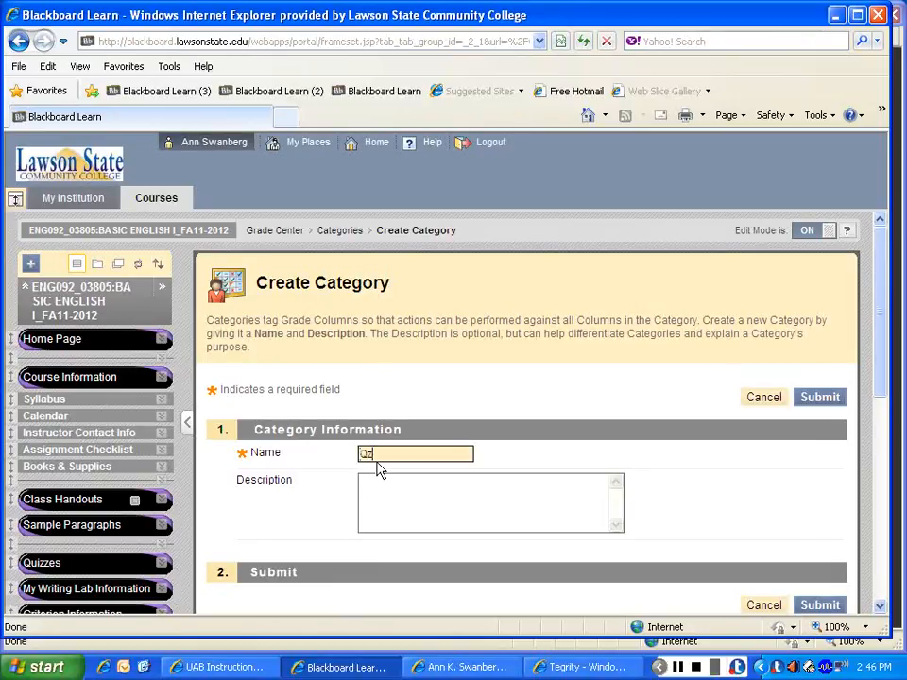
text(Qz)
key(BackSpace)
text(u)
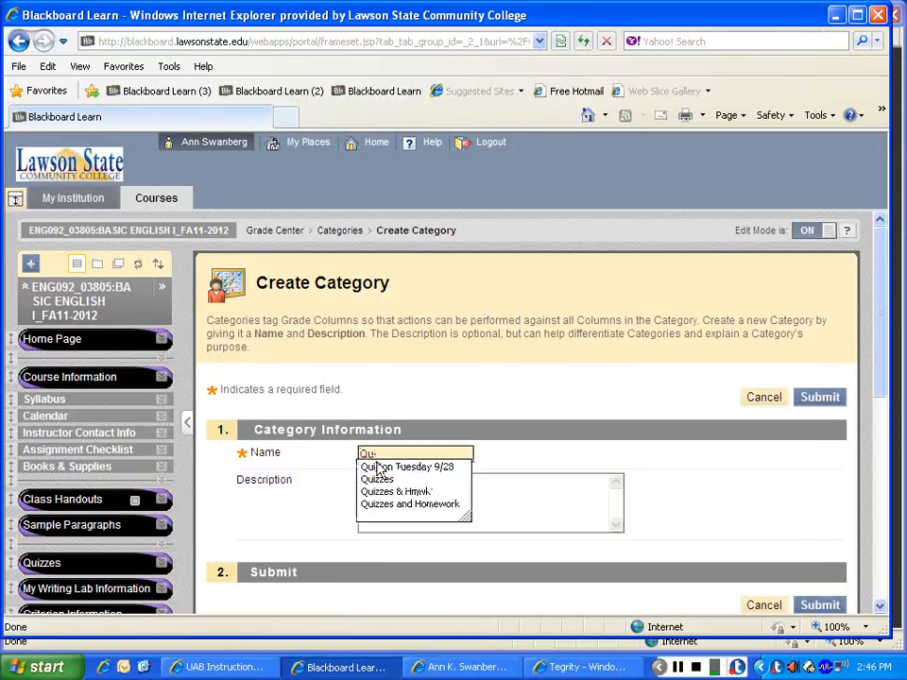
text(i)
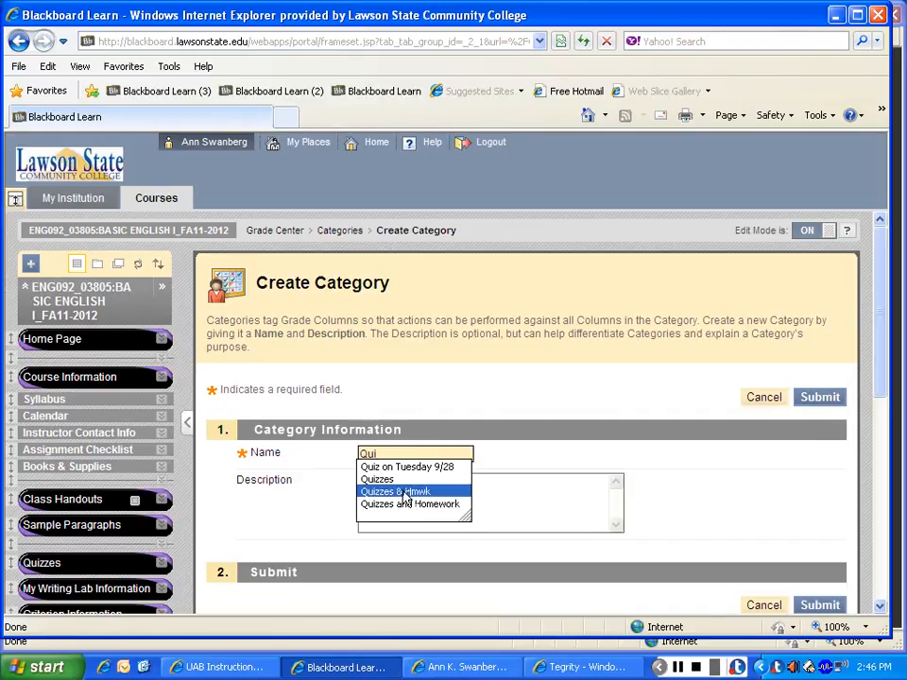
click(403, 492)
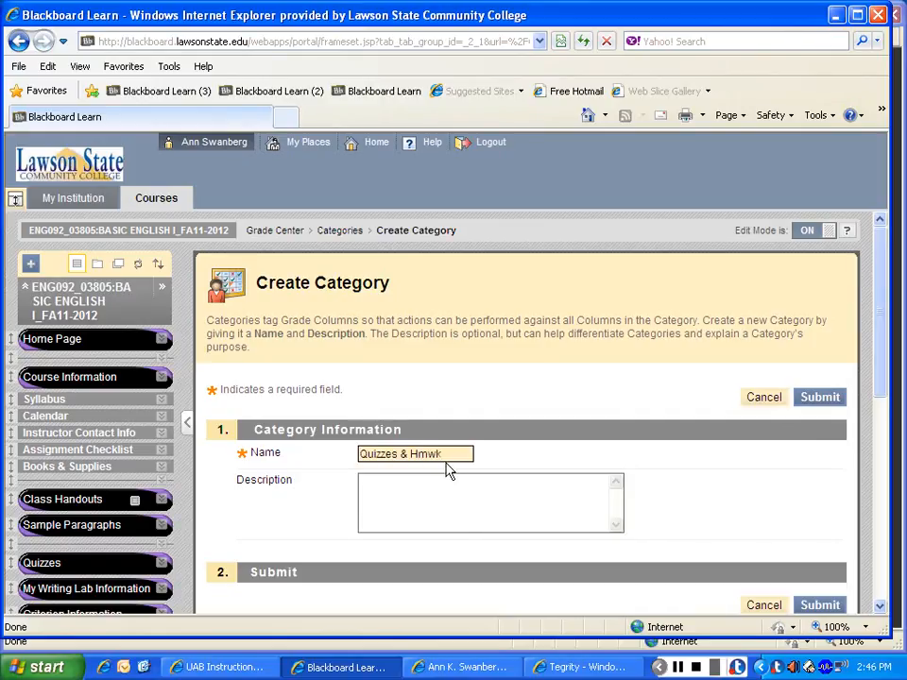
text(& MWL)
click(833, 400)
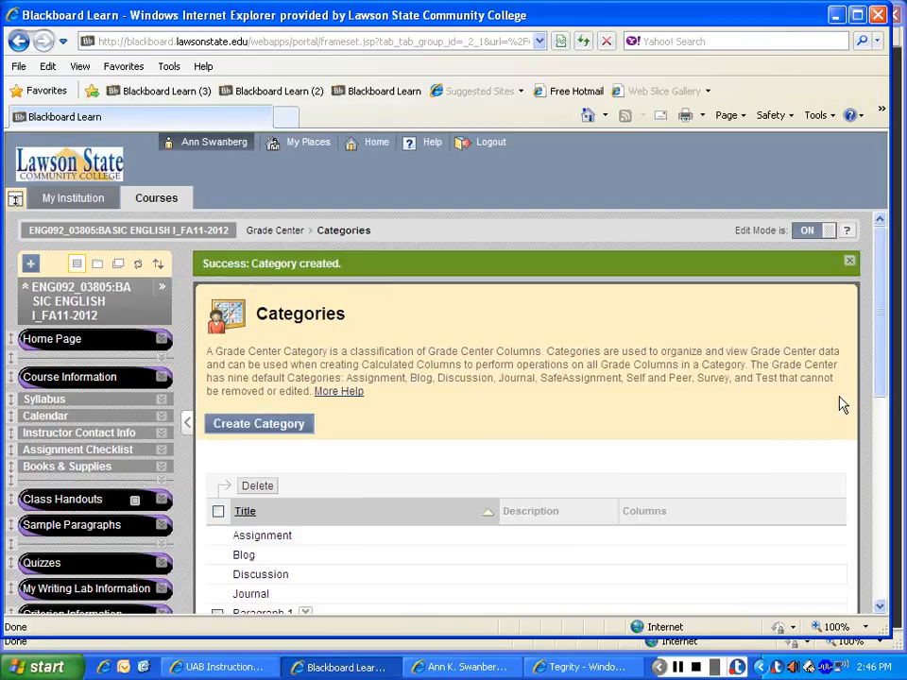
Step: Create a grading category named "Exit Exam" with no description and submit it
click(289, 430)
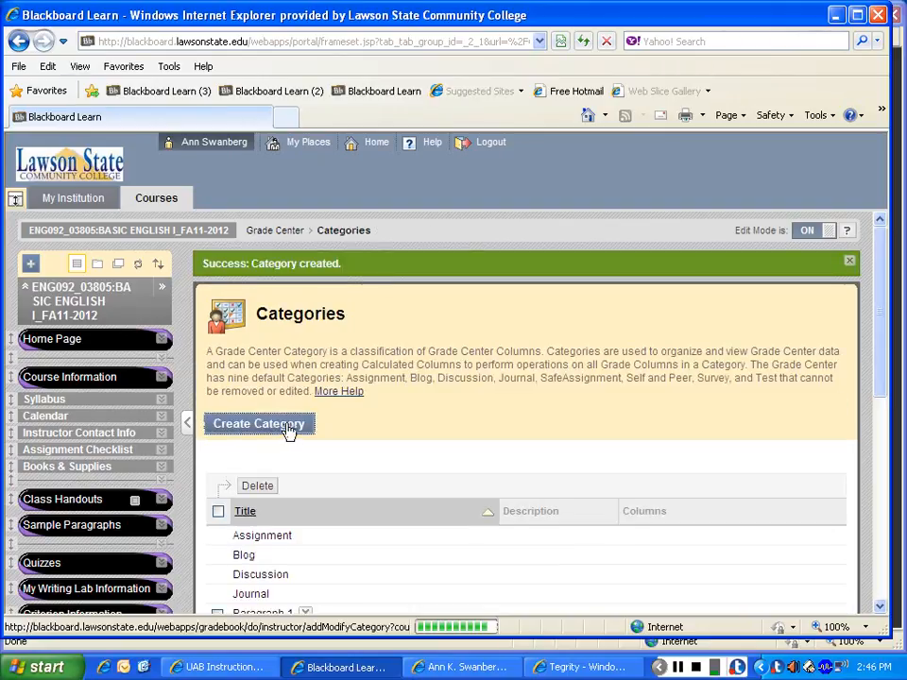
click(375, 451)
text(E)
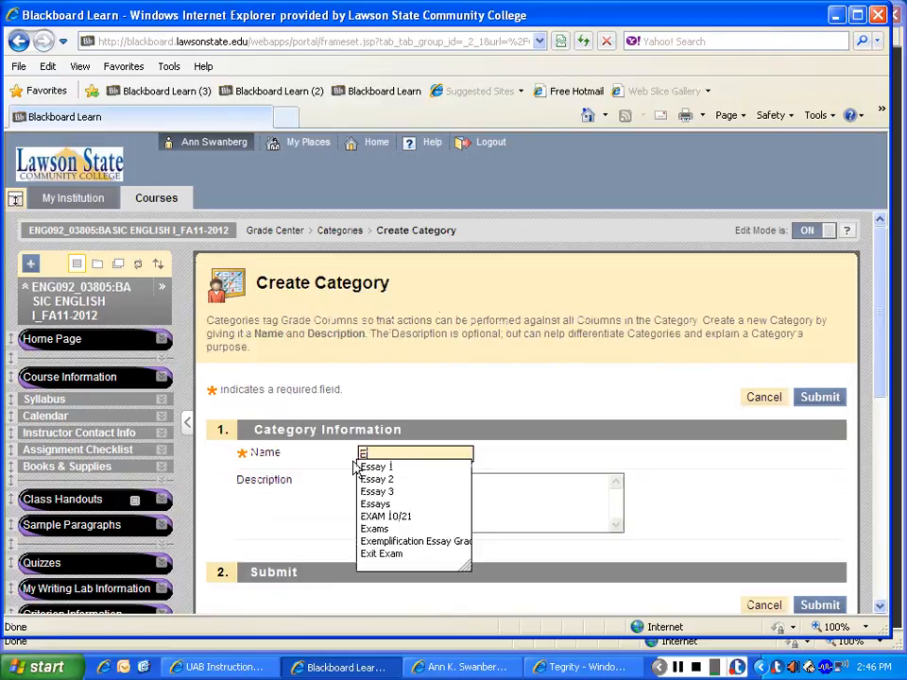
text(xit E)
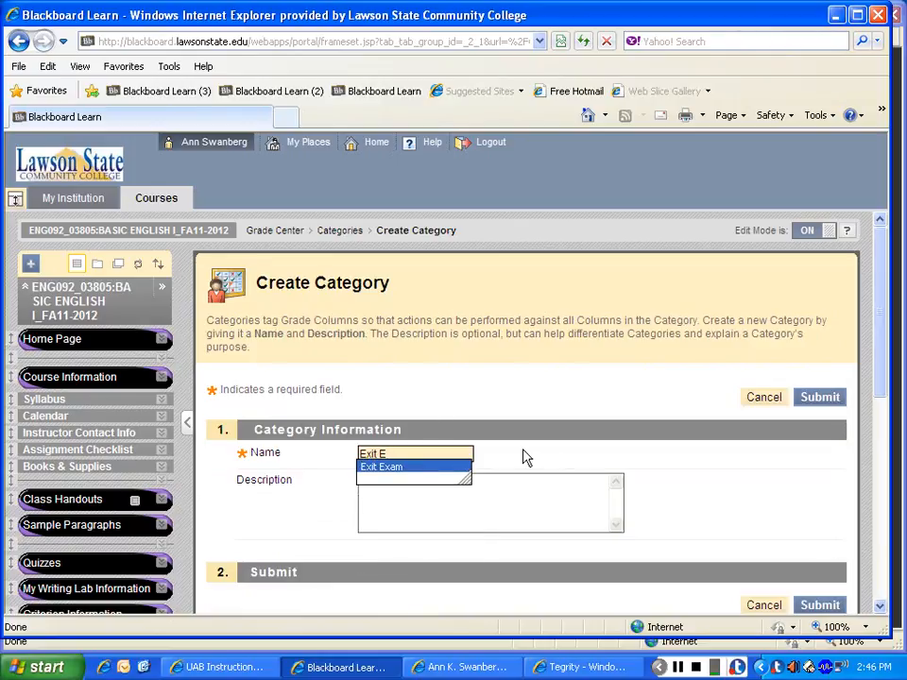
click(422, 468)
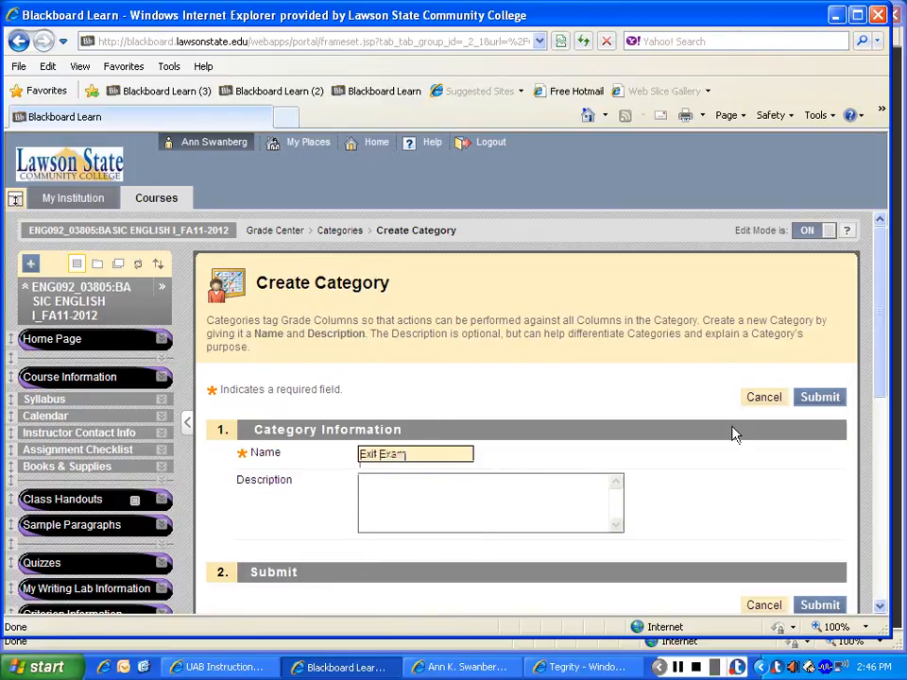
click(833, 401)
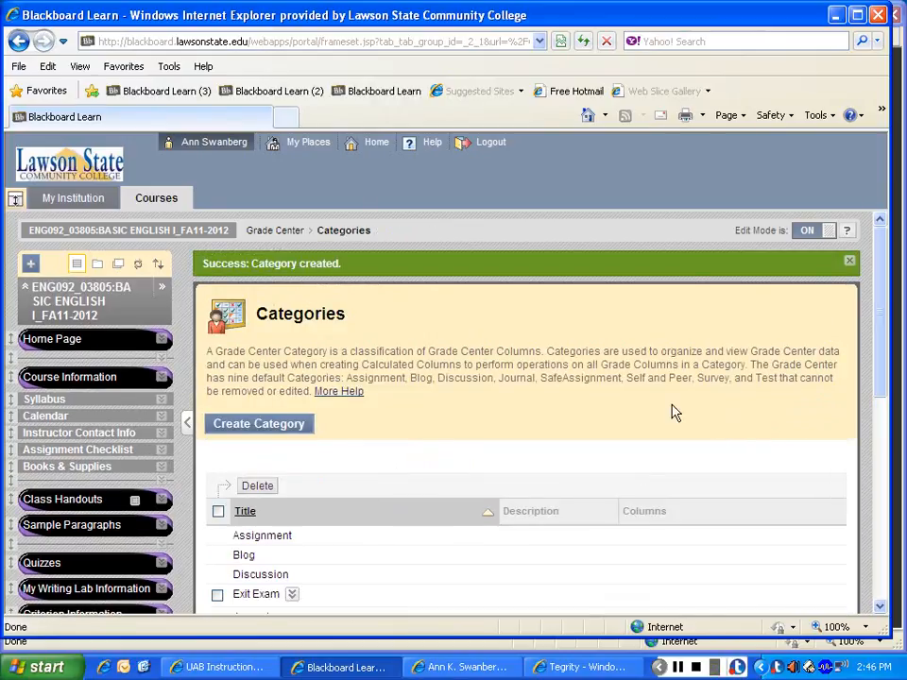
Step: Return to the Full Grade Center and open the GRADE column's information for editing
click(283, 232)
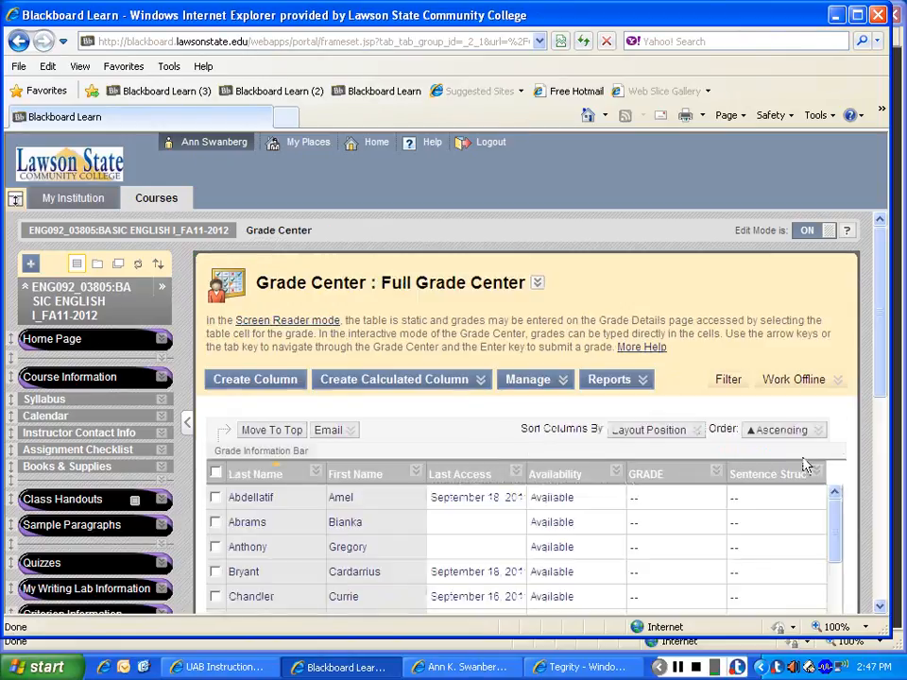
scroll(877, 386, down, 2)
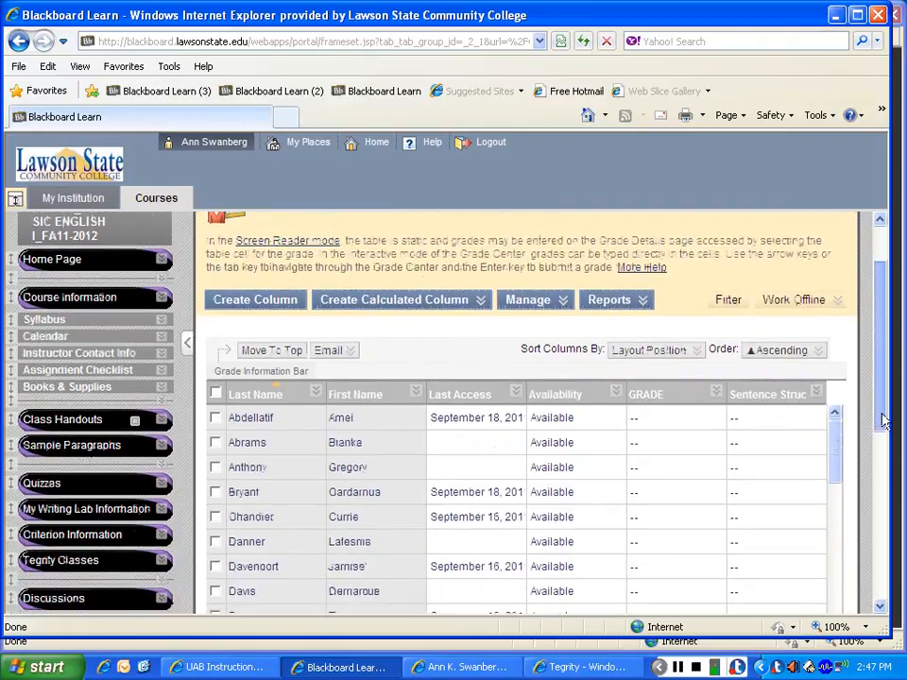
click(716, 393)
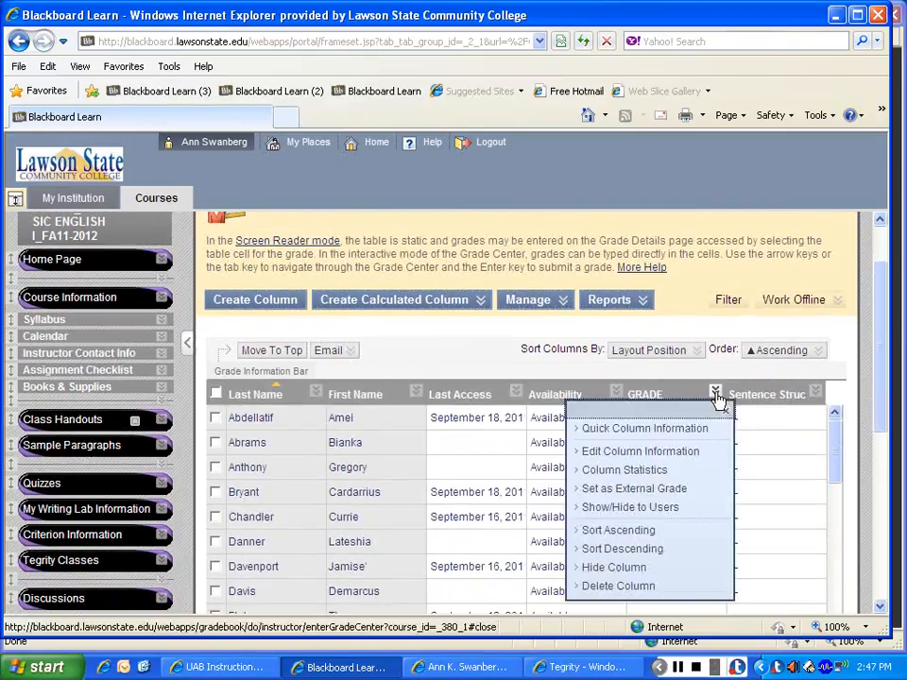
click(655, 457)
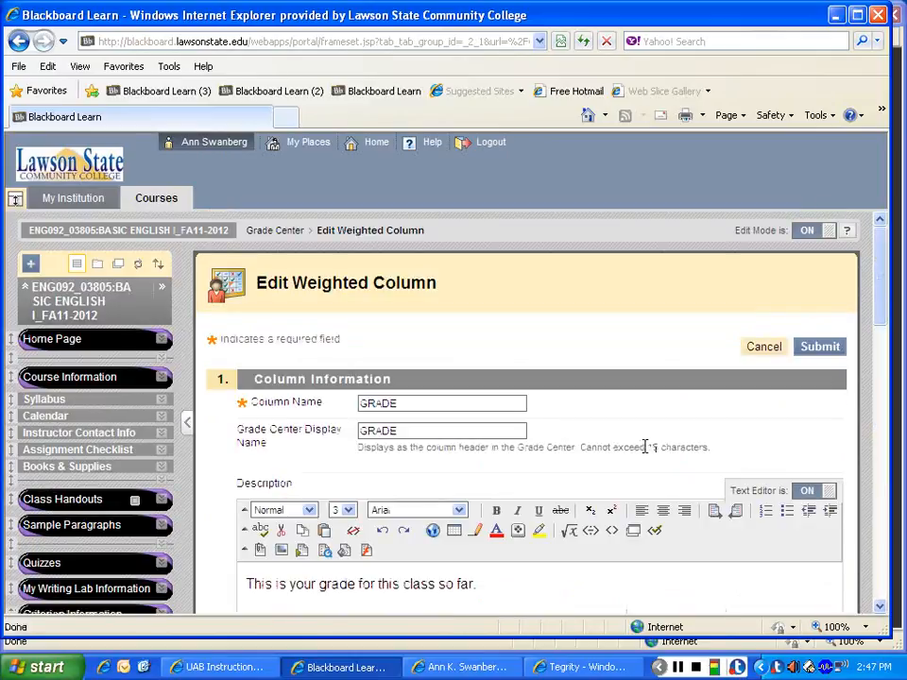
Step: Add the Paragraph 1 category to the weighted grade with a weight of 5 percent
drag(880, 273, 878, 445)
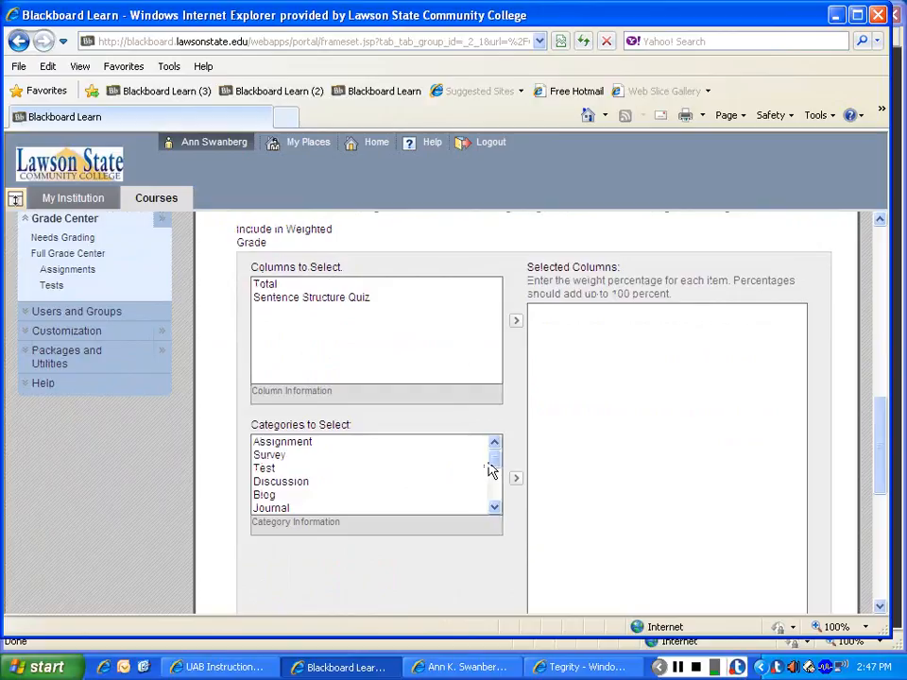
scroll(492, 469, down, 3)
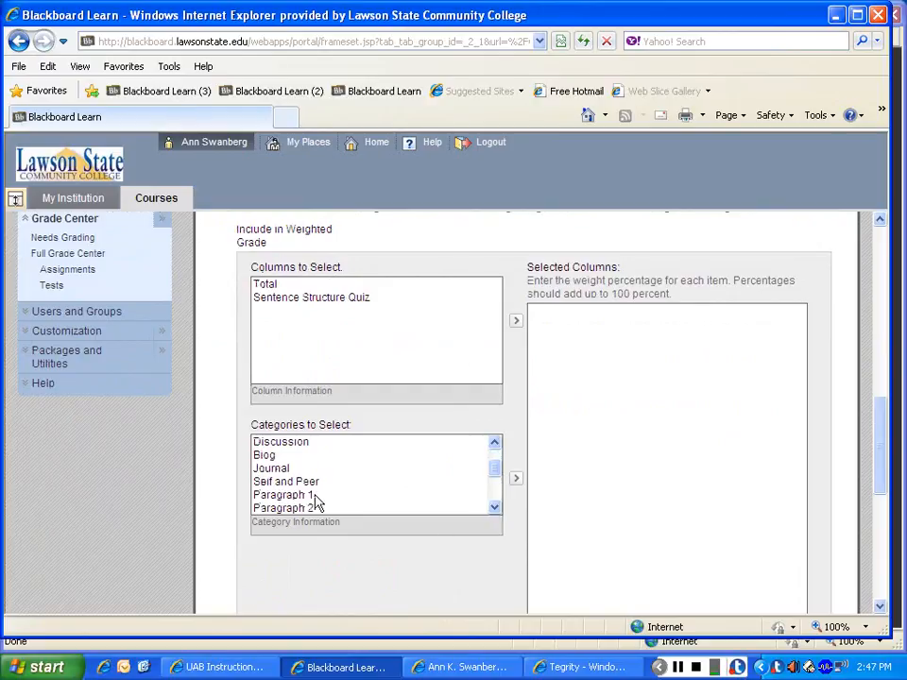
click(315, 496)
click(516, 478)
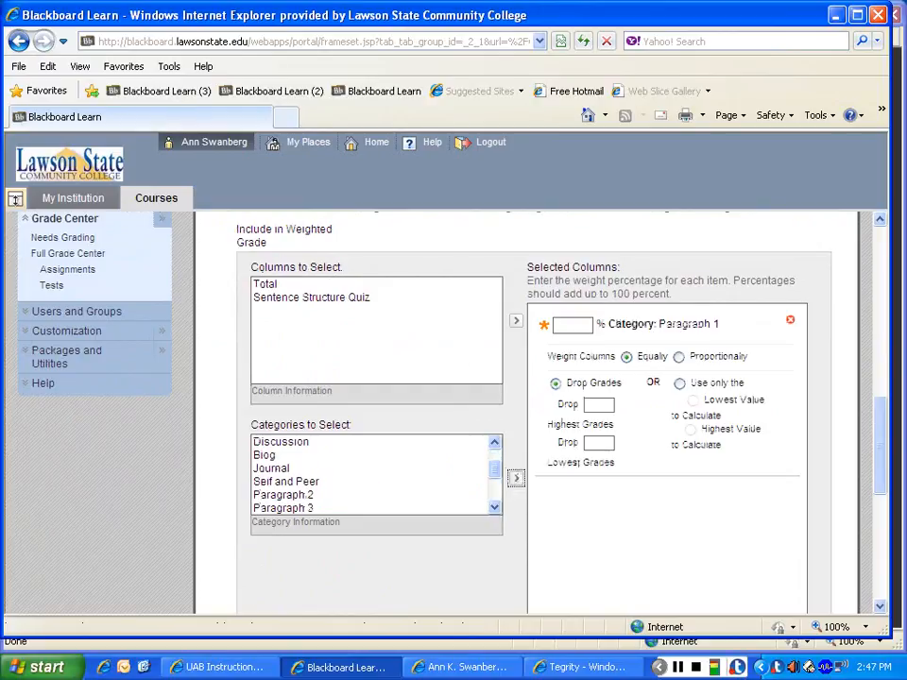
click(578, 325)
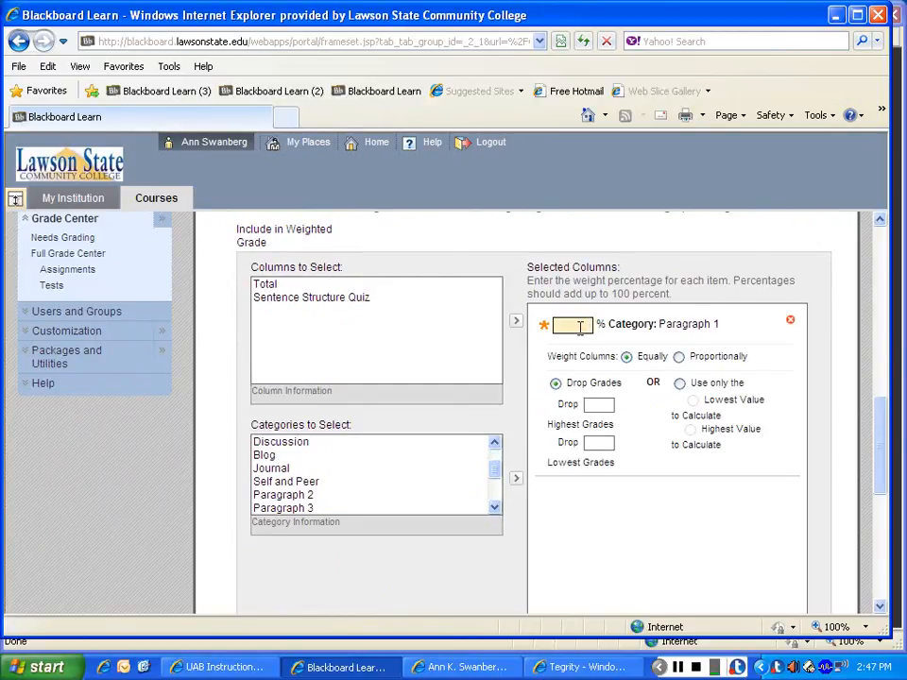
text(5)
Step: Add the Paragraph 2 and Paragraph 3 categories to the weighted grade at 10 percent each
click(342, 496)
click(515, 478)
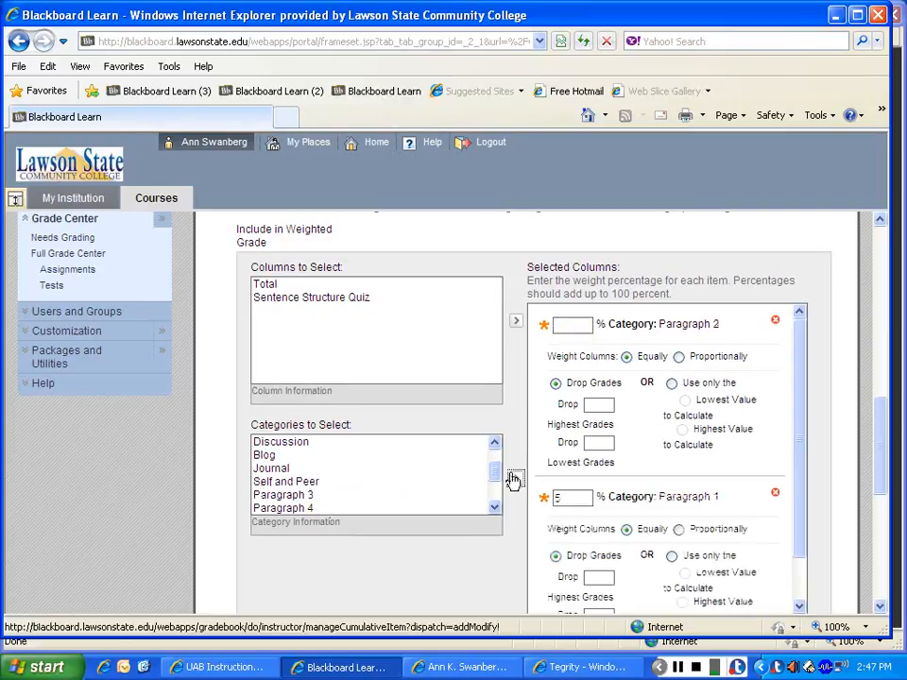
click(576, 327)
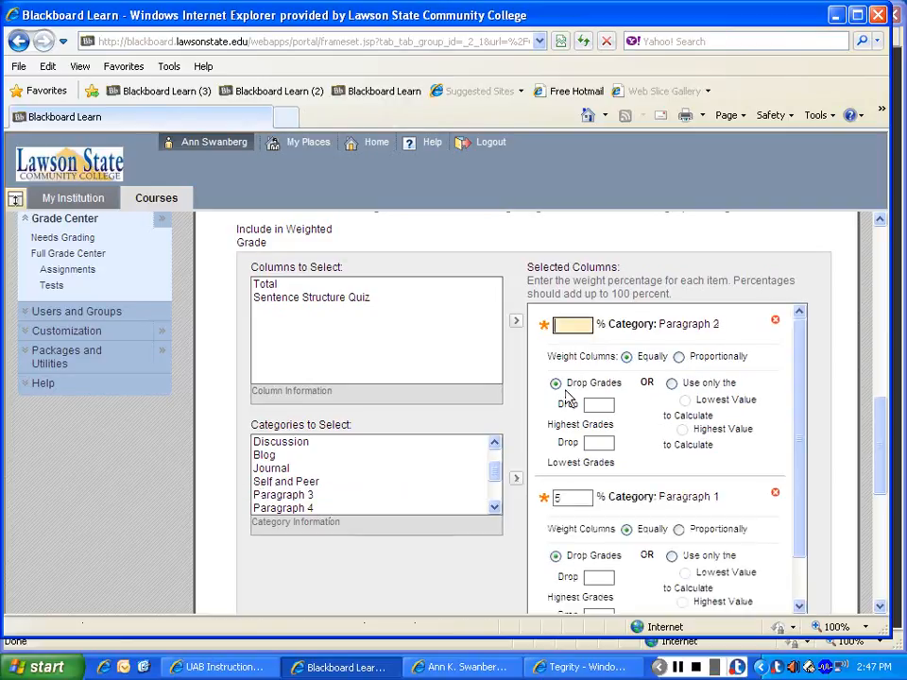
click(349, 494)
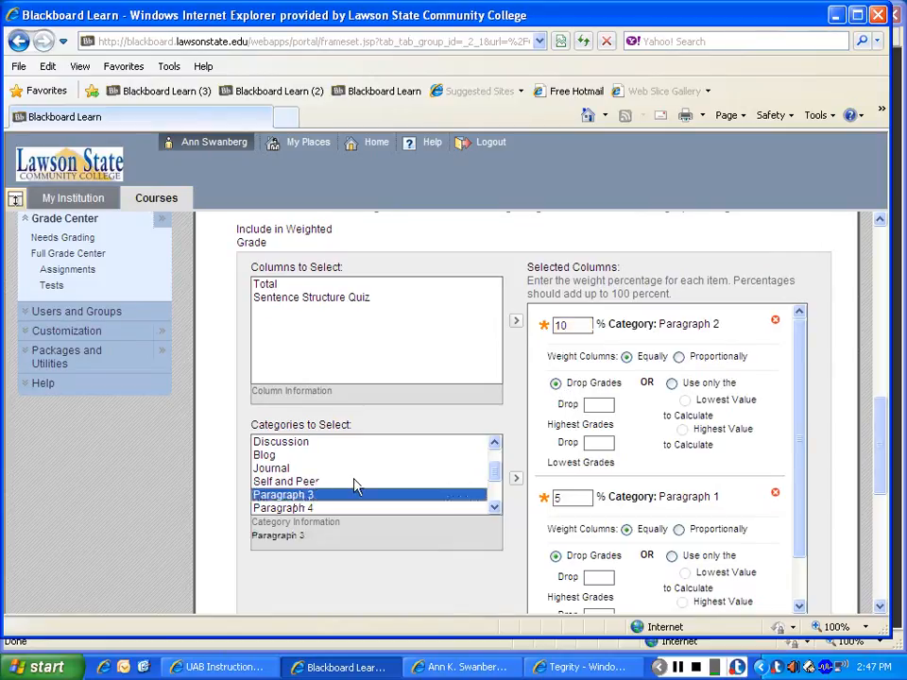
click(516, 479)
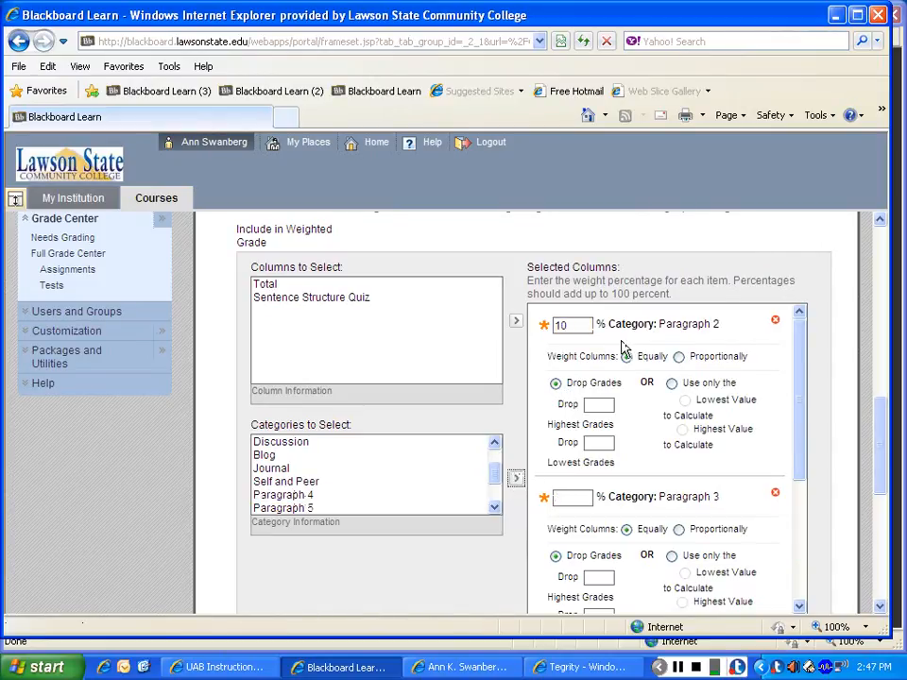
click(564, 499)
text(10)
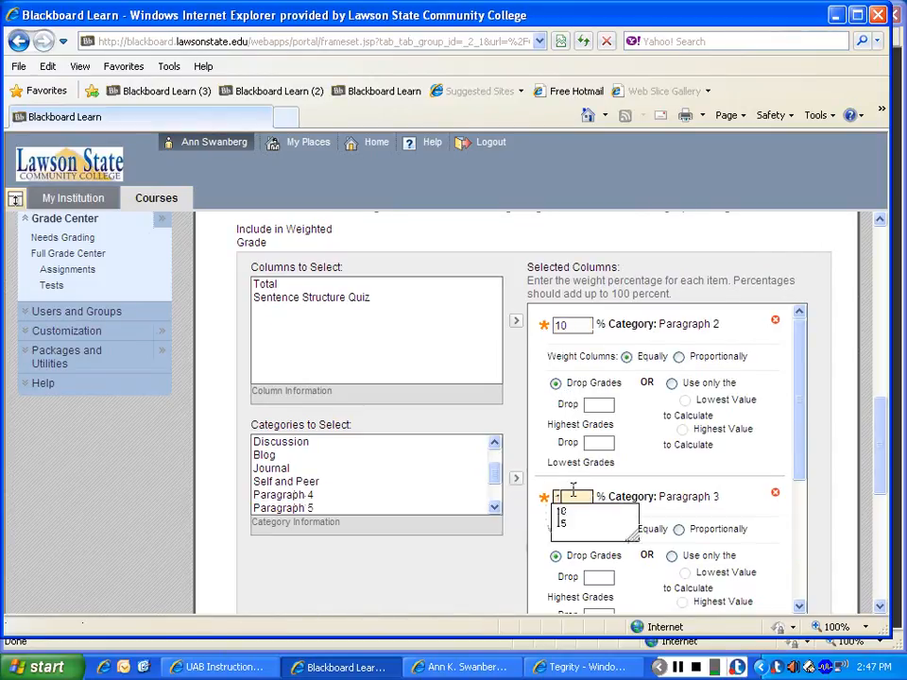
Step: Include the Paragraph 4 category in the weighted grade and set its weight to 10 percent
click(293, 497)
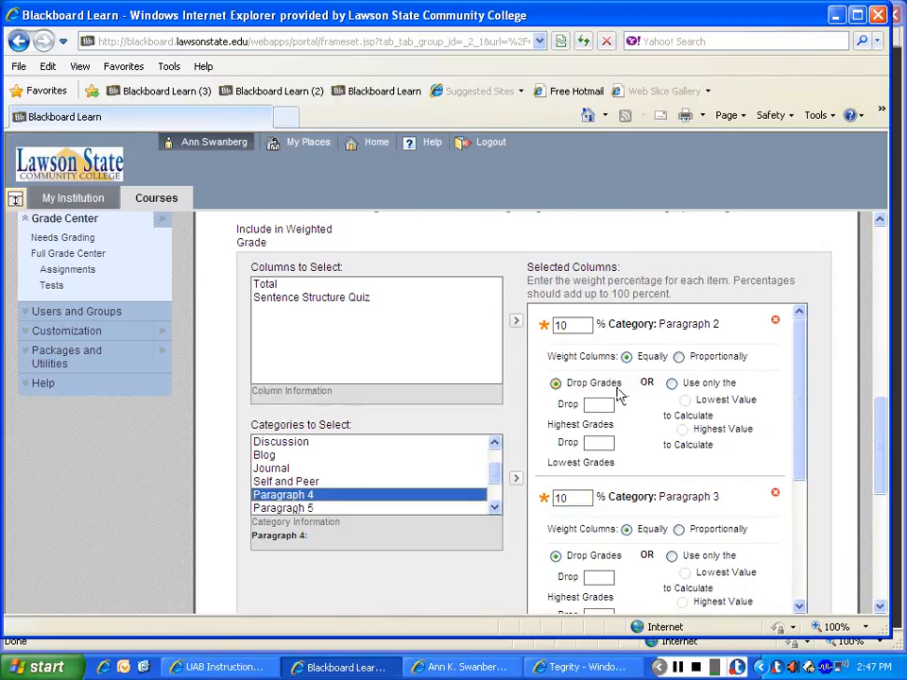
drag(801, 467, 799, 555)
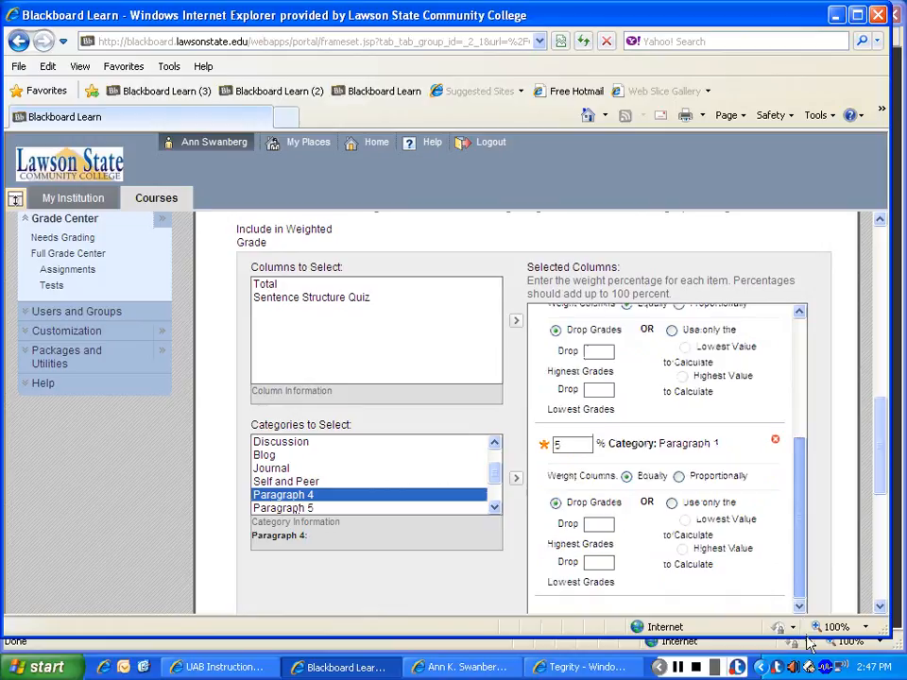
click(515, 478)
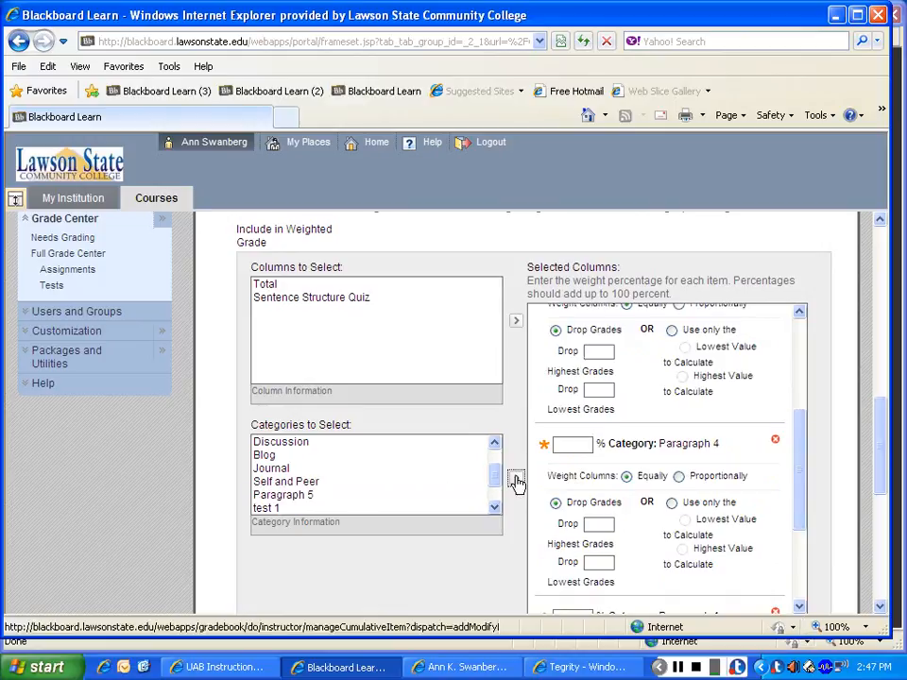
click(576, 443)
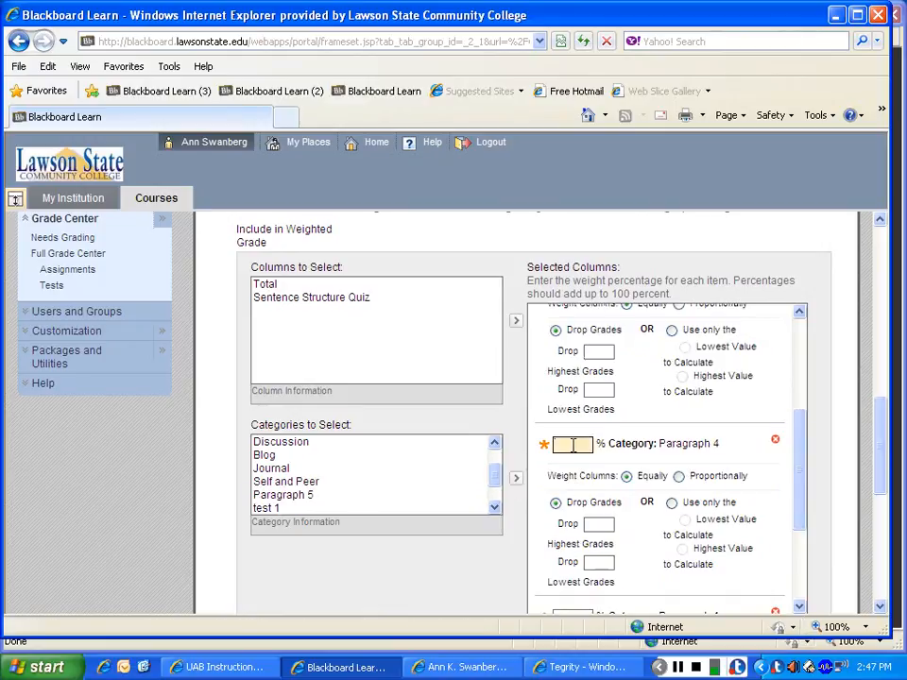
text(10)
Step: Include the Paragraph 5 category in the weighted grade and set its weight to 15 percent
click(311, 496)
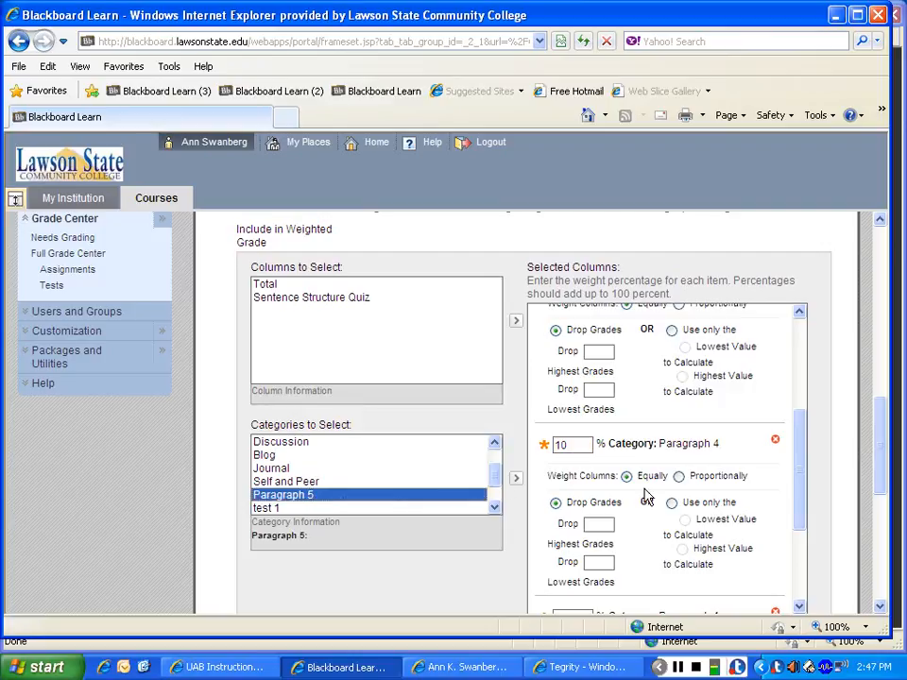
click(515, 478)
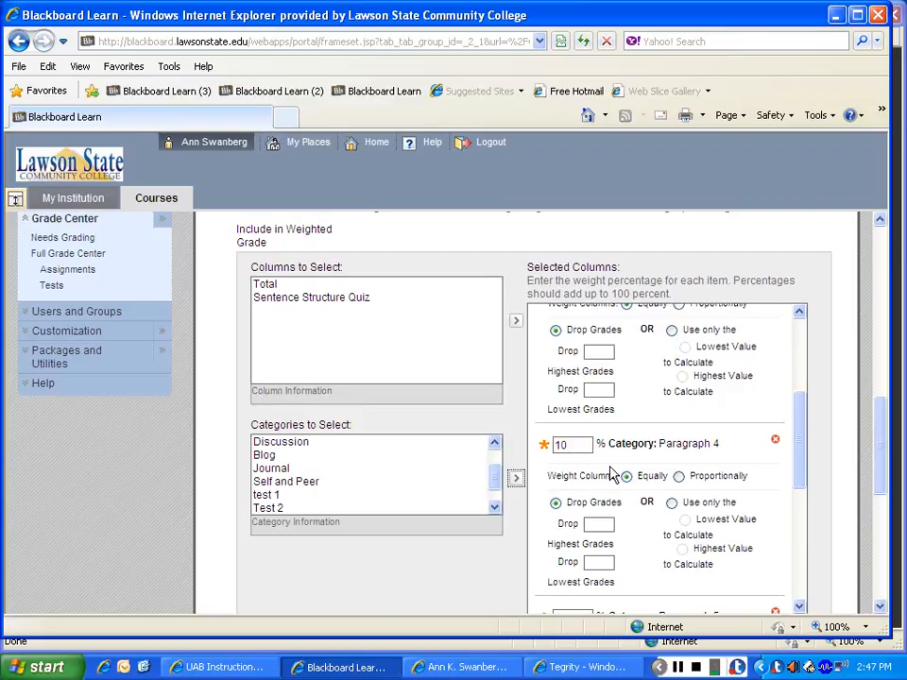
drag(801, 438, 812, 515)
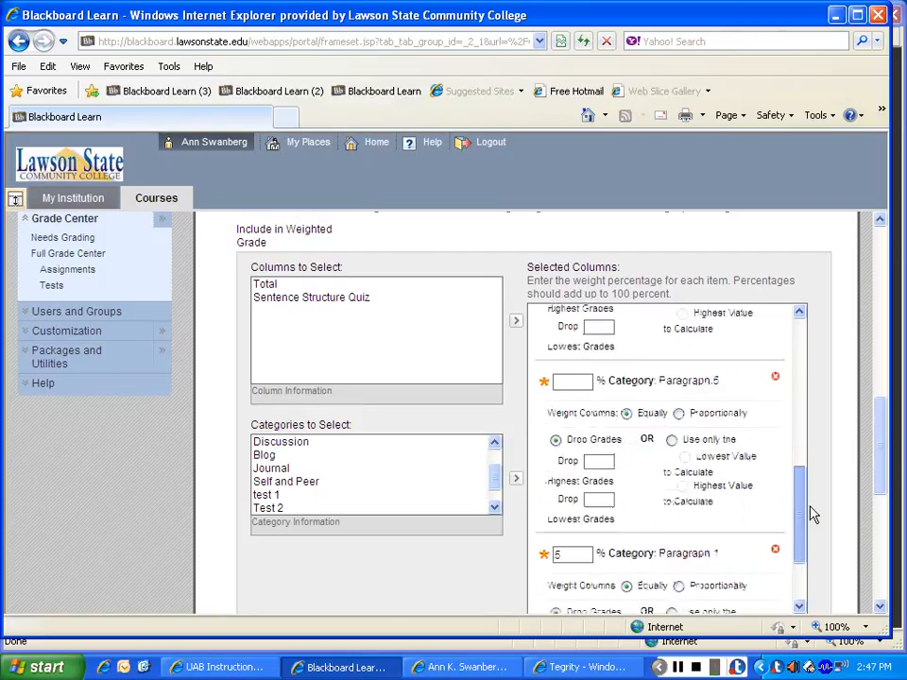
click(571, 382)
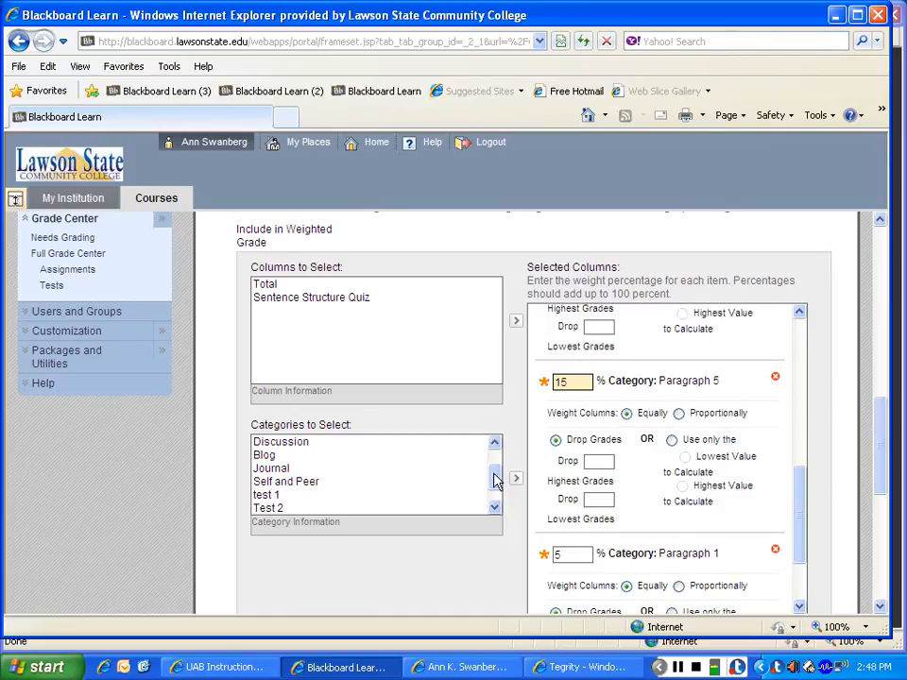
Step: Add the "test 1" category to the selected weighted items with a weight of 10 percent
drag(496, 482, 496, 486)
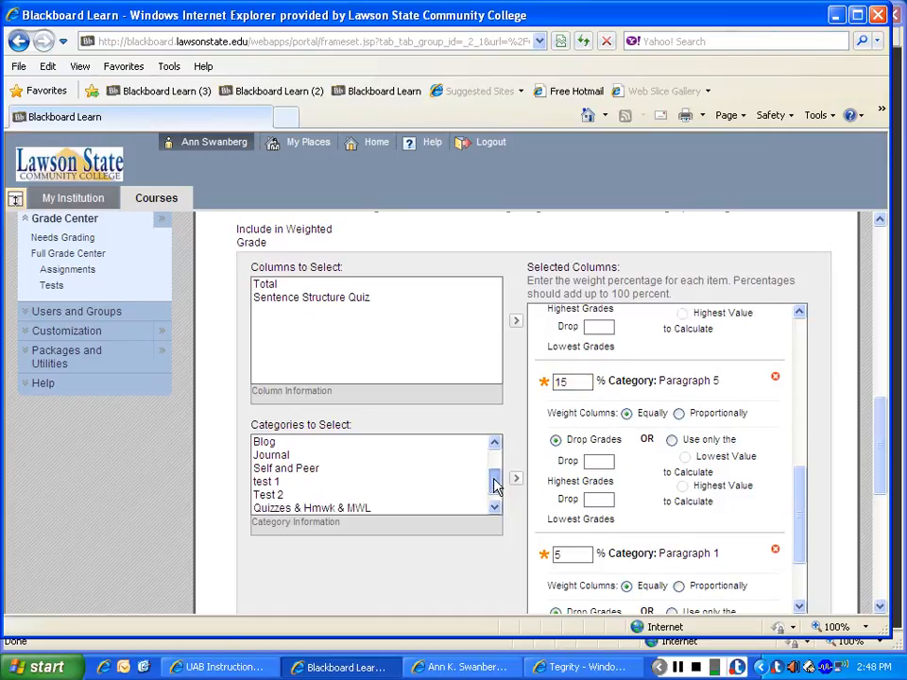
click(314, 482)
click(515, 479)
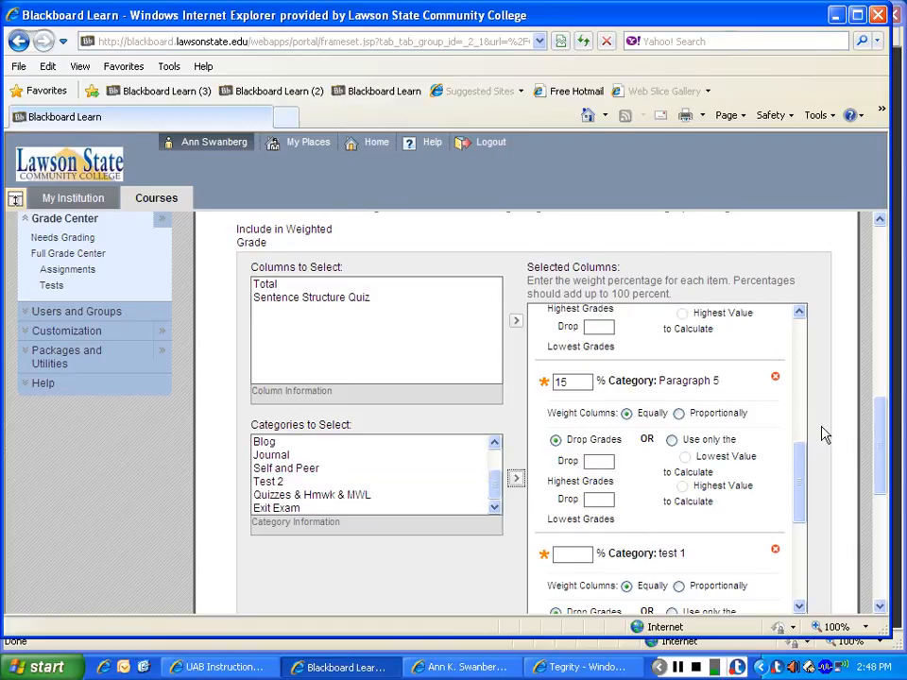
click(574, 559)
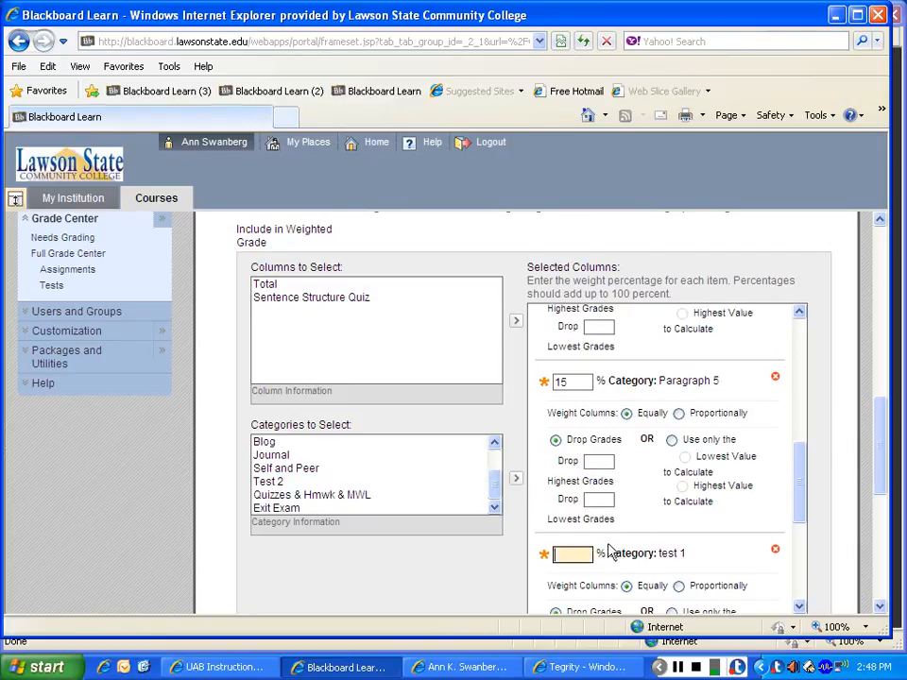
text(10)
Step: Add the "Test 2" category to the selected weighted items with a weight of 15 percent
click(310, 482)
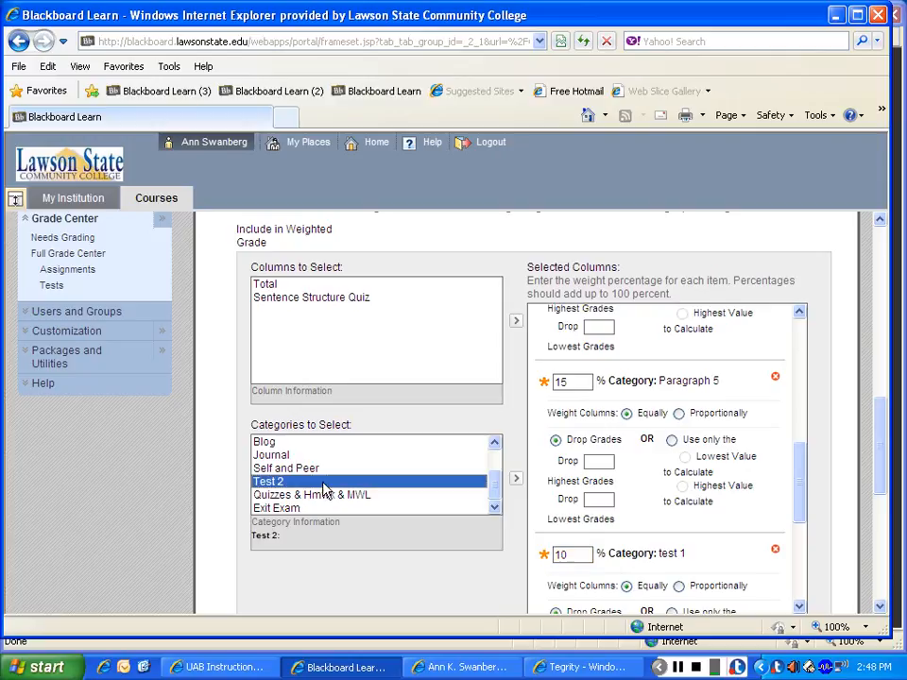
click(516, 478)
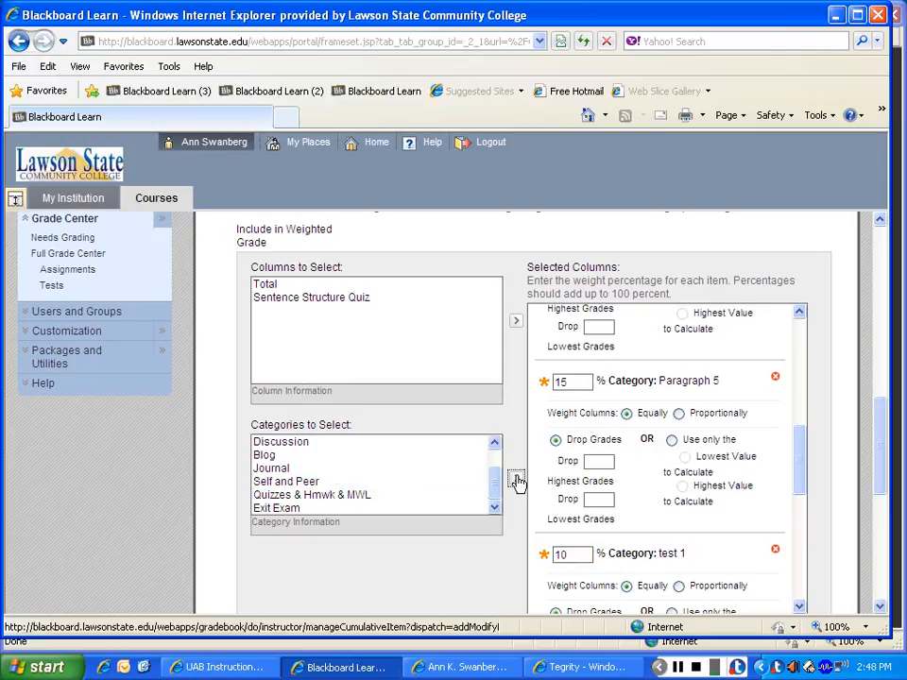
drag(804, 455, 806, 548)
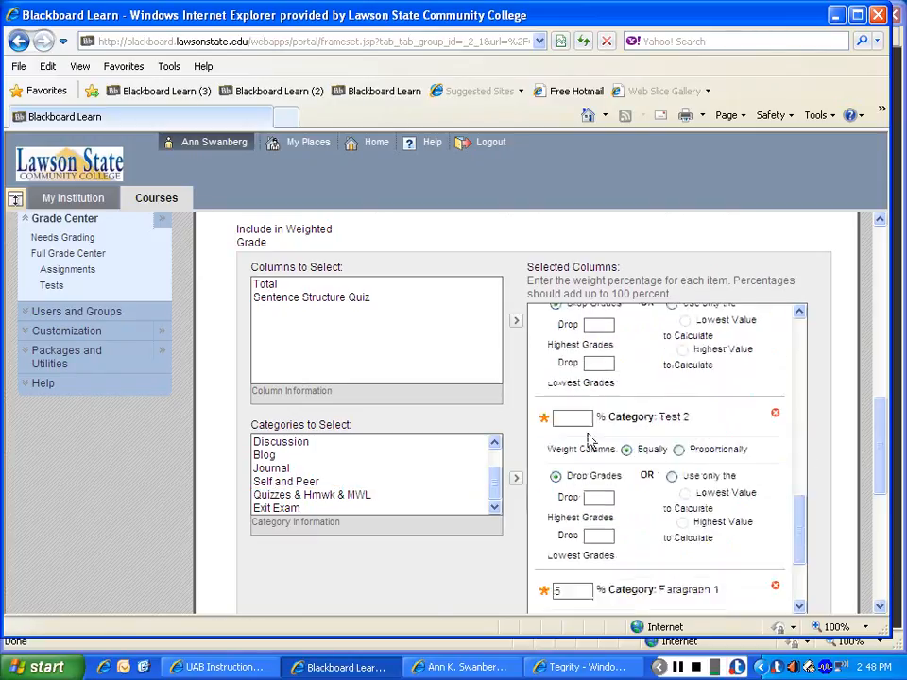
click(585, 413)
text(15)
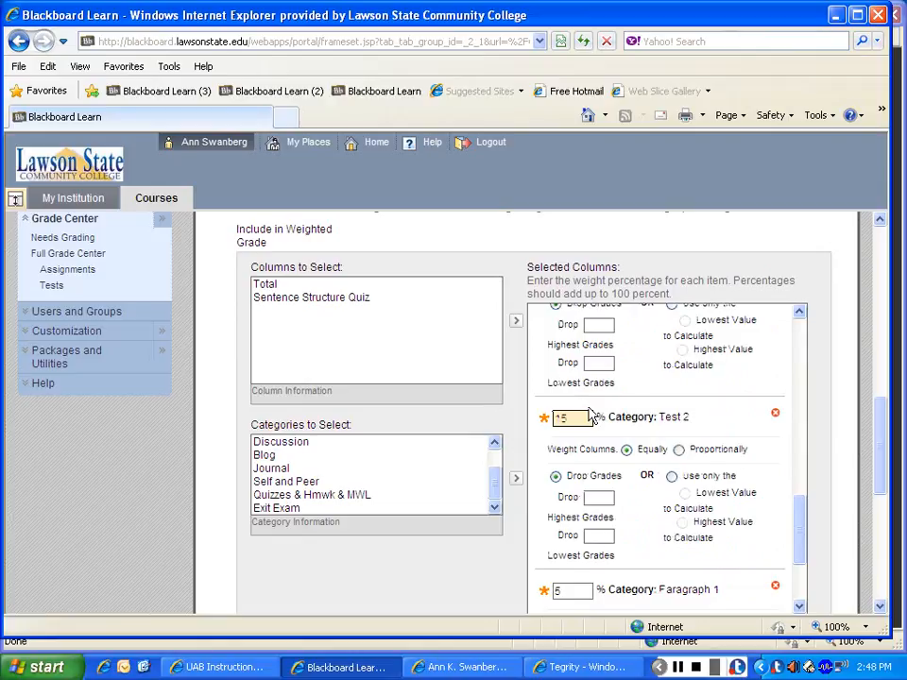
Step: Add the "Quizzes & Hmwk & MWL" category to the weighted grade with a weight of 15 percent
click(318, 494)
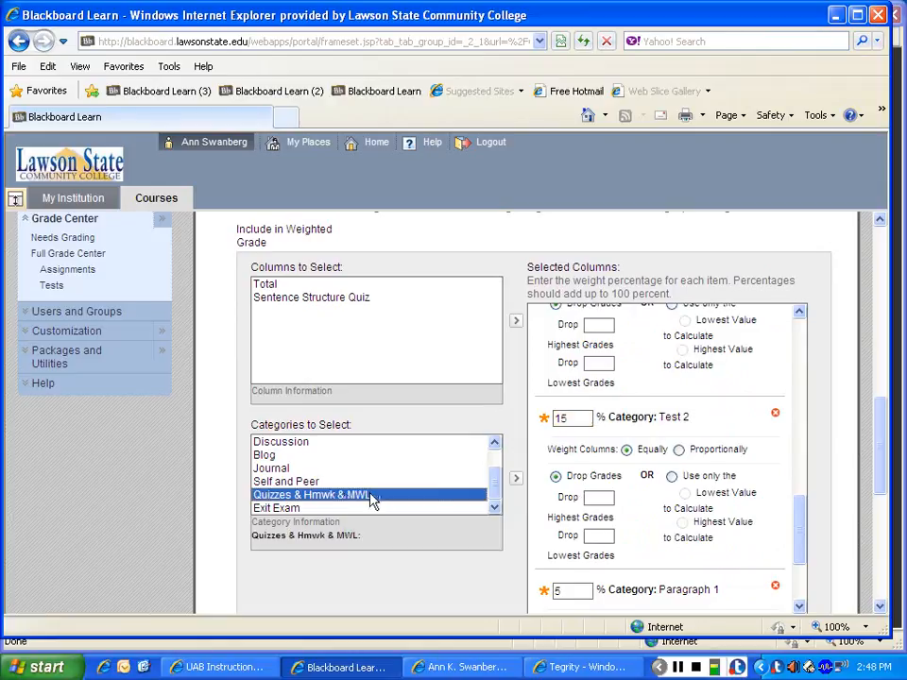
click(516, 478)
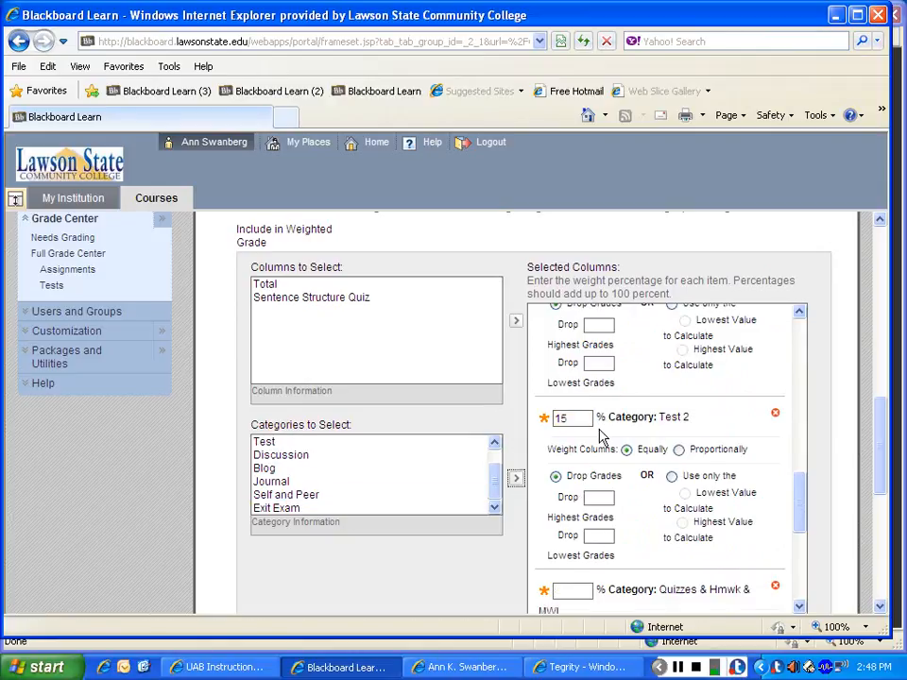
scroll(808, 488, down, 3)
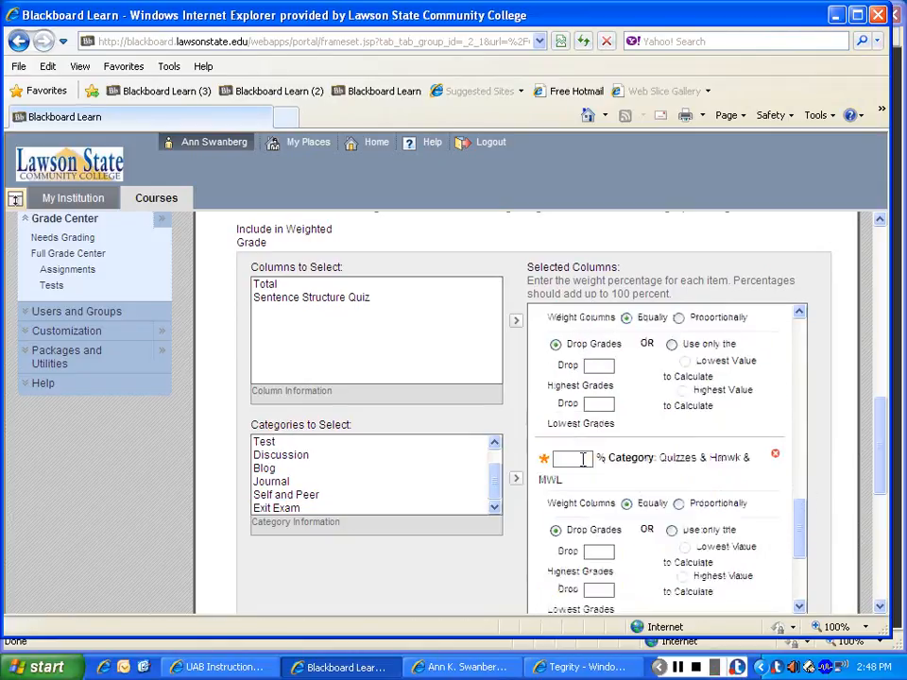
click(586, 459)
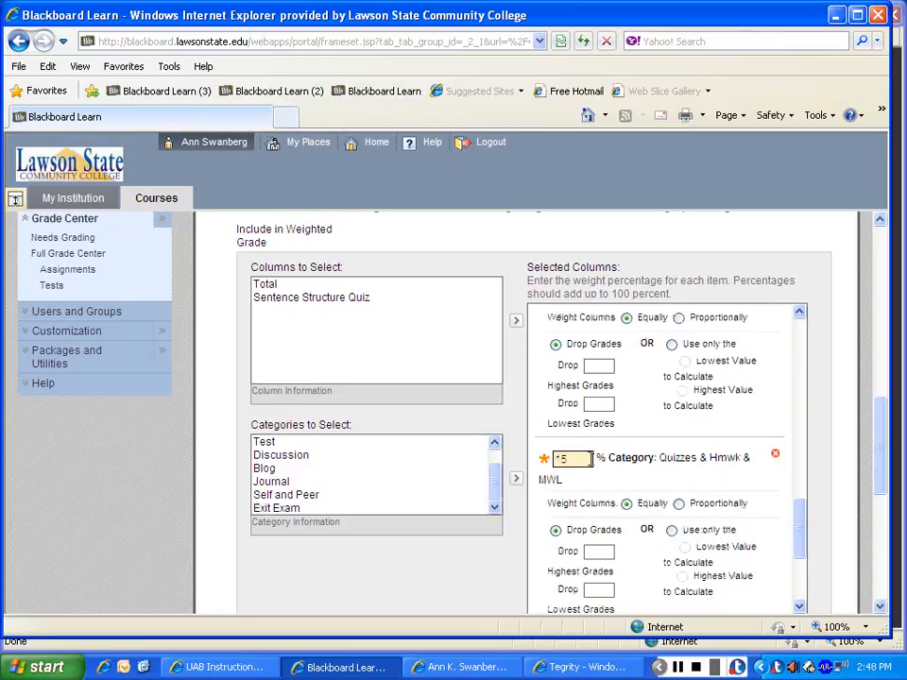
Step: Include the Exit Exam category in the weighted grade and set its weight to 10 percent
click(378, 509)
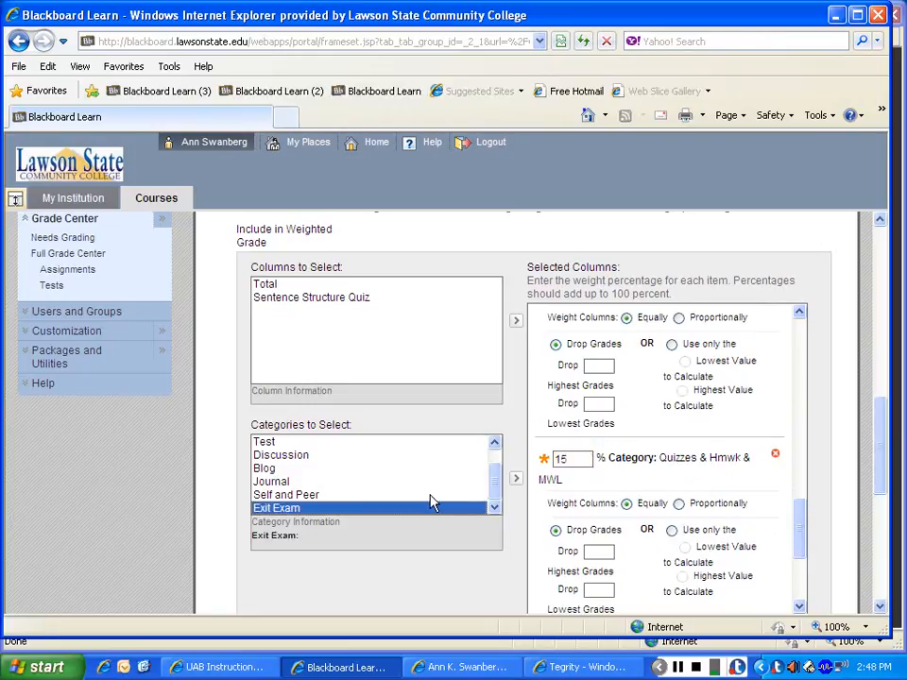
click(516, 479)
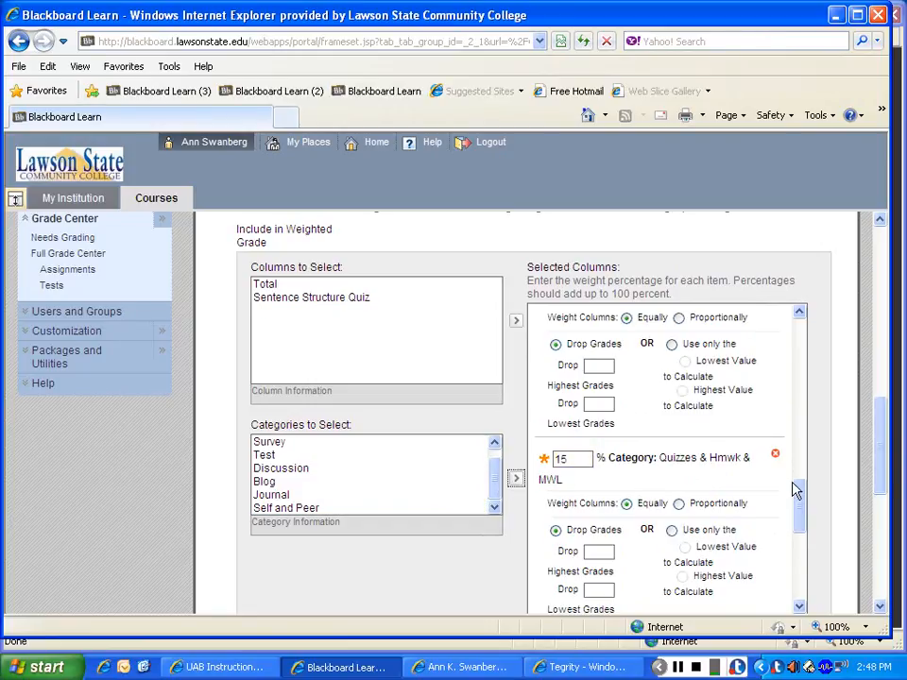
drag(799, 496, 799, 326)
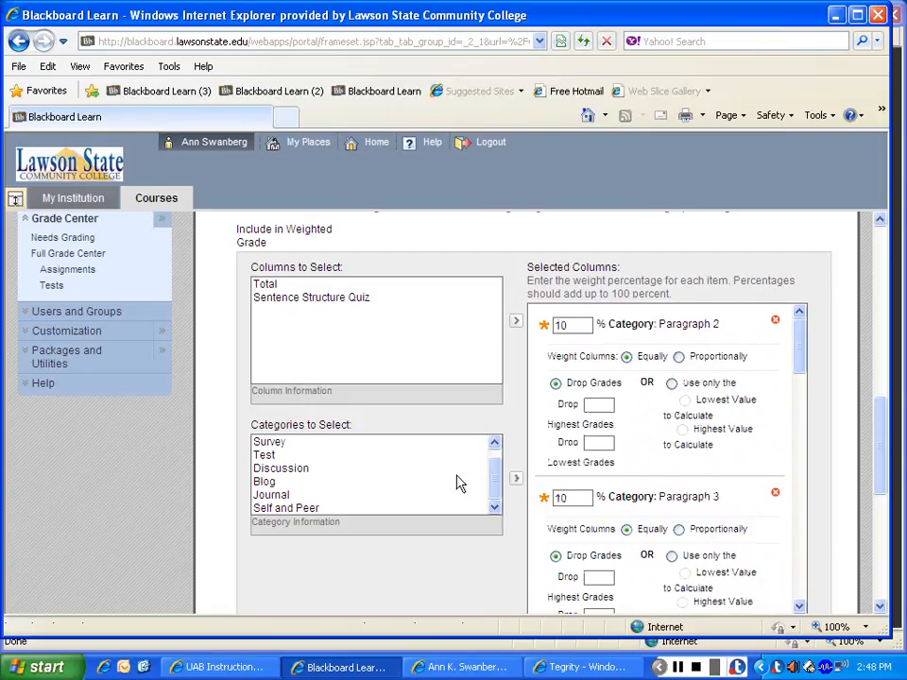
drag(801, 364, 804, 548)
click(578, 457)
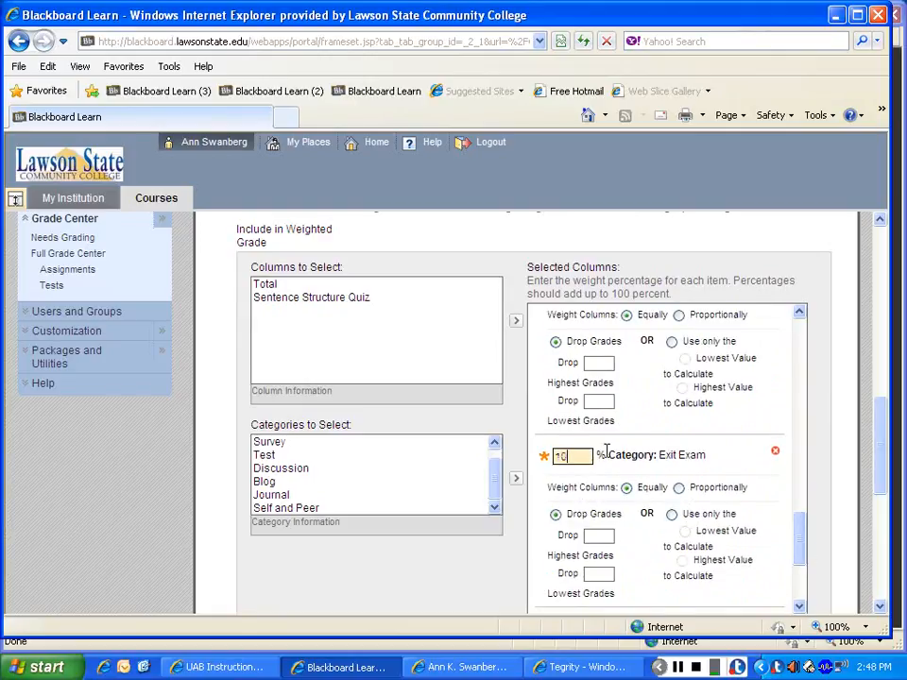
Step: Review the total weight and column options, and submit the edited GRADE column
drag(799, 531, 799, 567)
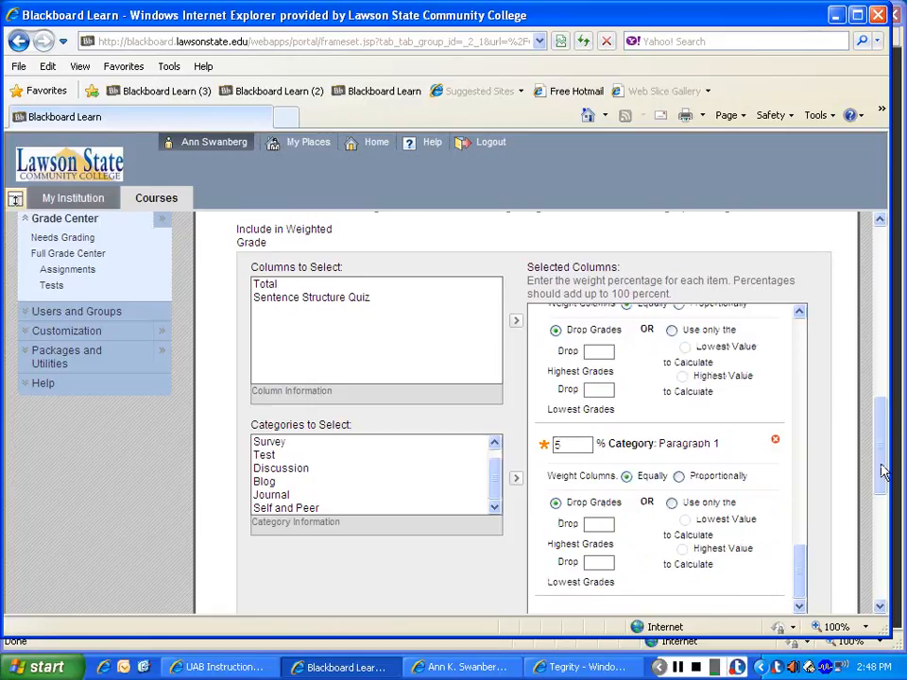
drag(880, 467, 877, 556)
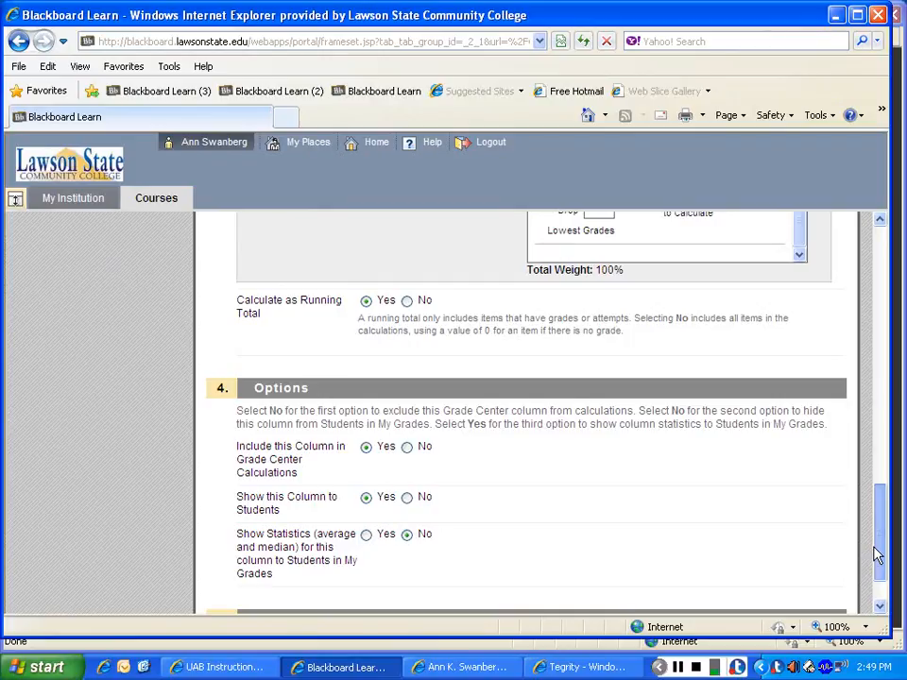
drag(877, 556, 876, 559)
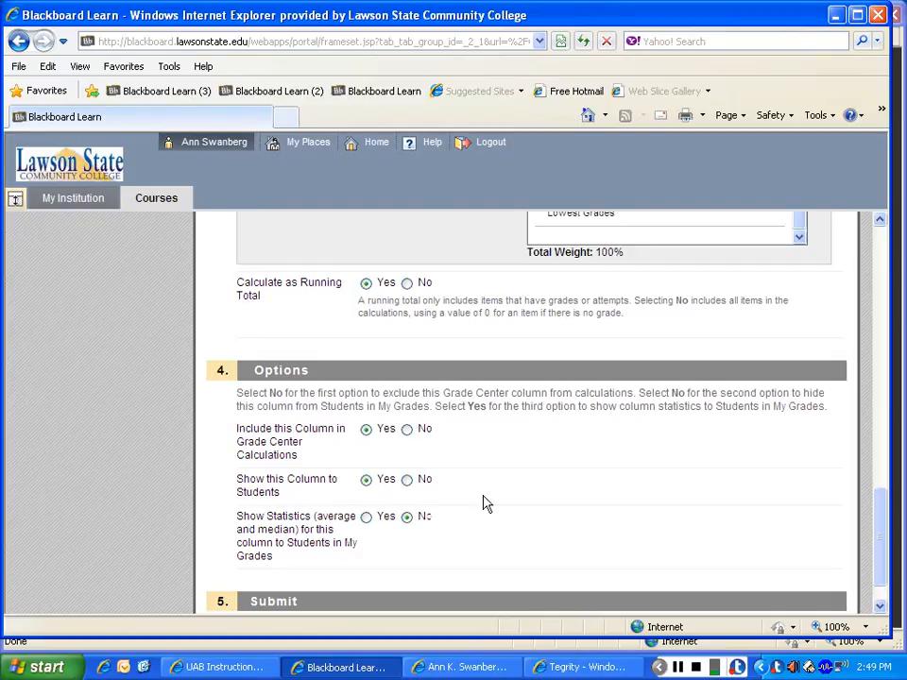
scroll(878, 563, down, 2)
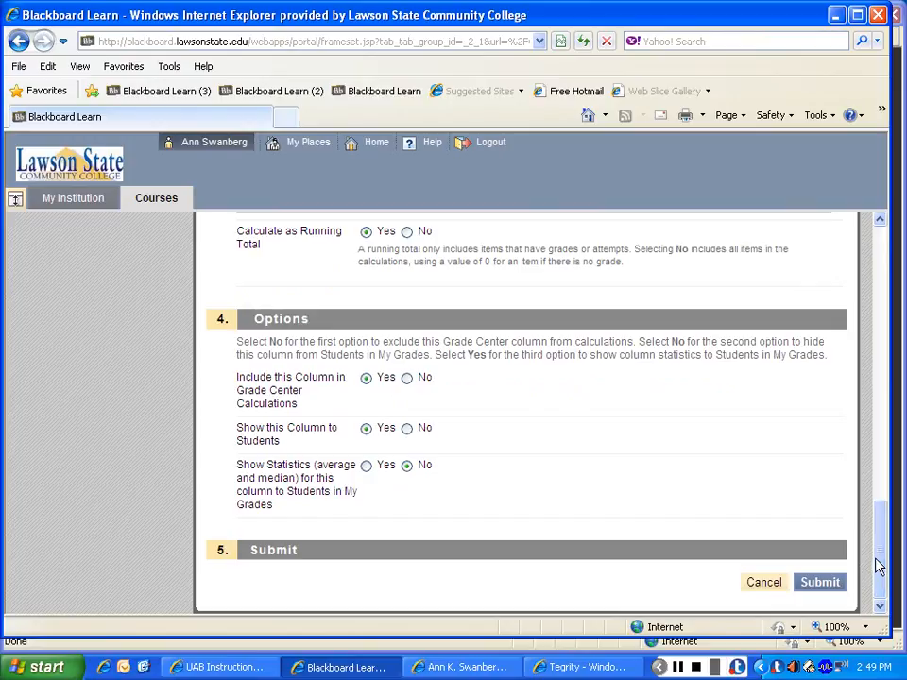
click(829, 584)
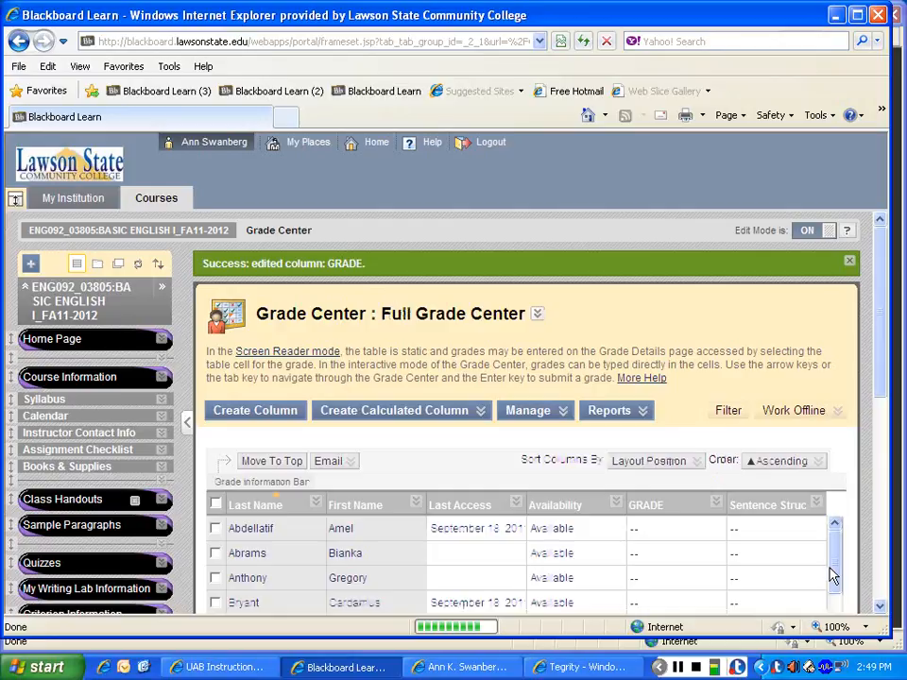
Step: Start a new grade column in the Full Grade Center and name it "Body Paragraph 1"
drag(871, 299, 886, 374)
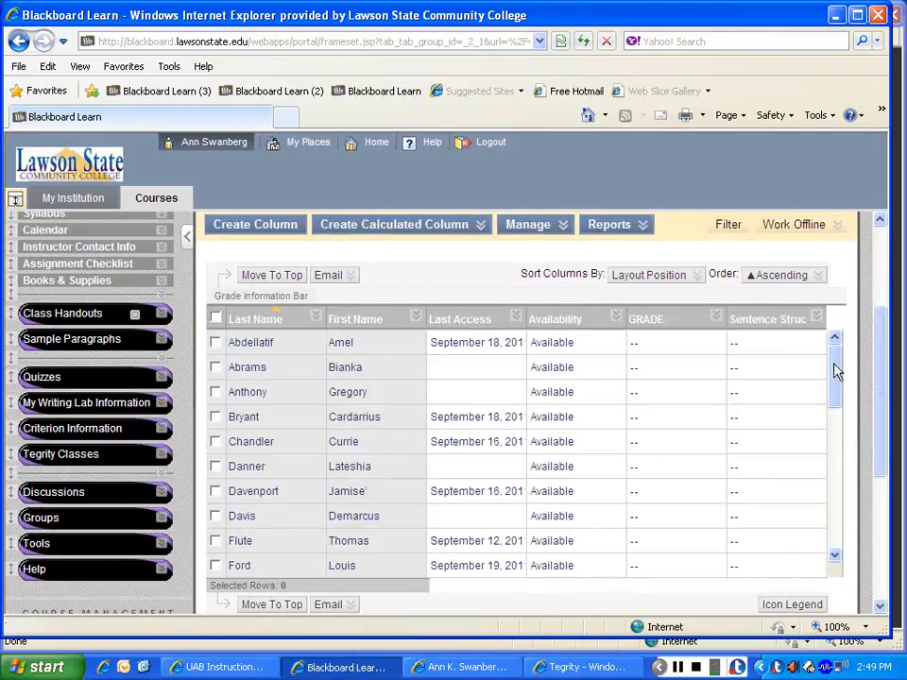
scroll(548, 340, up, 2)
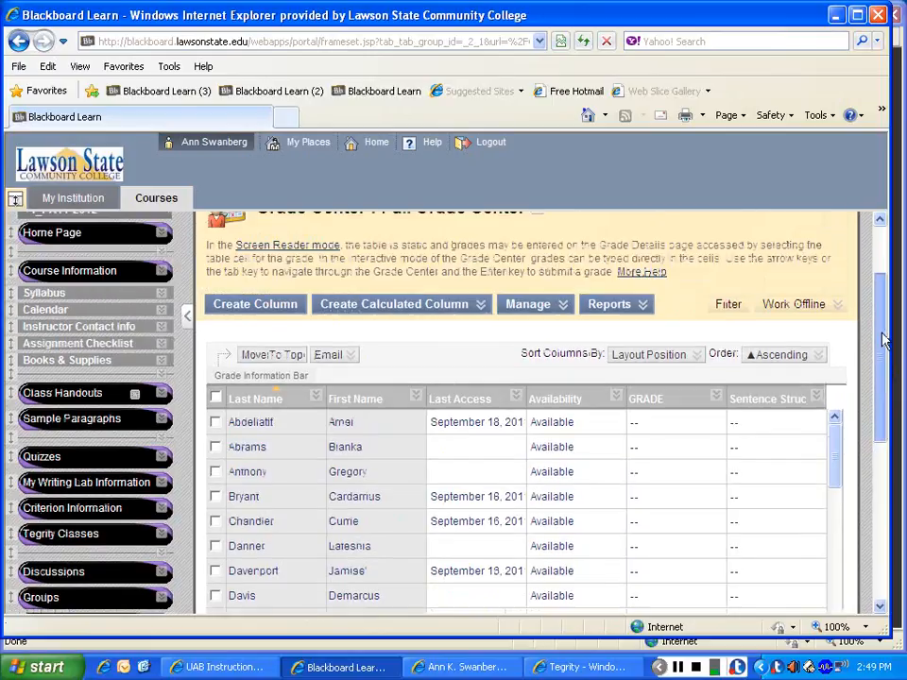
click(267, 311)
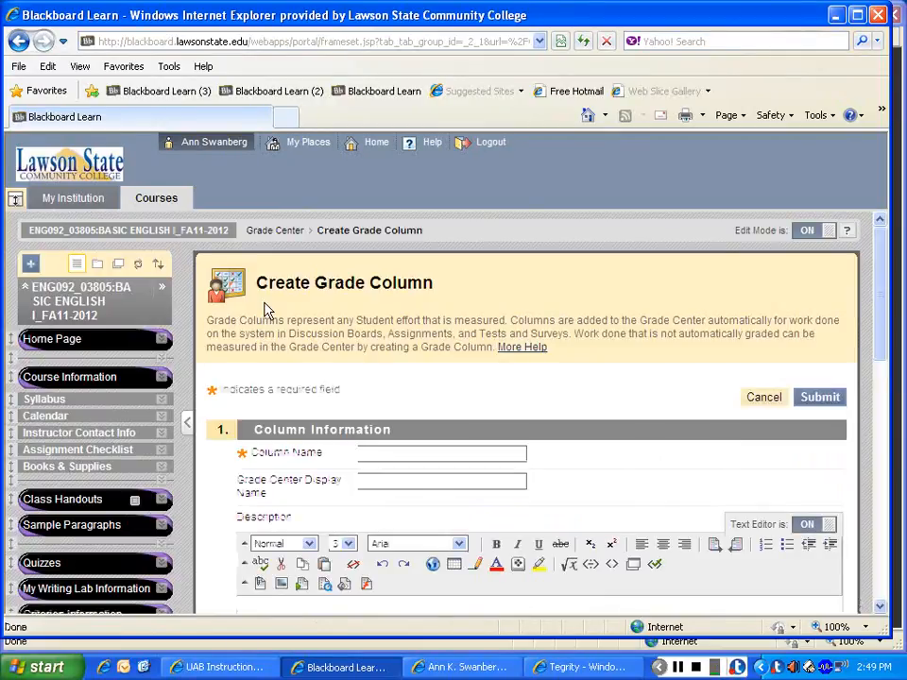
click(378, 453)
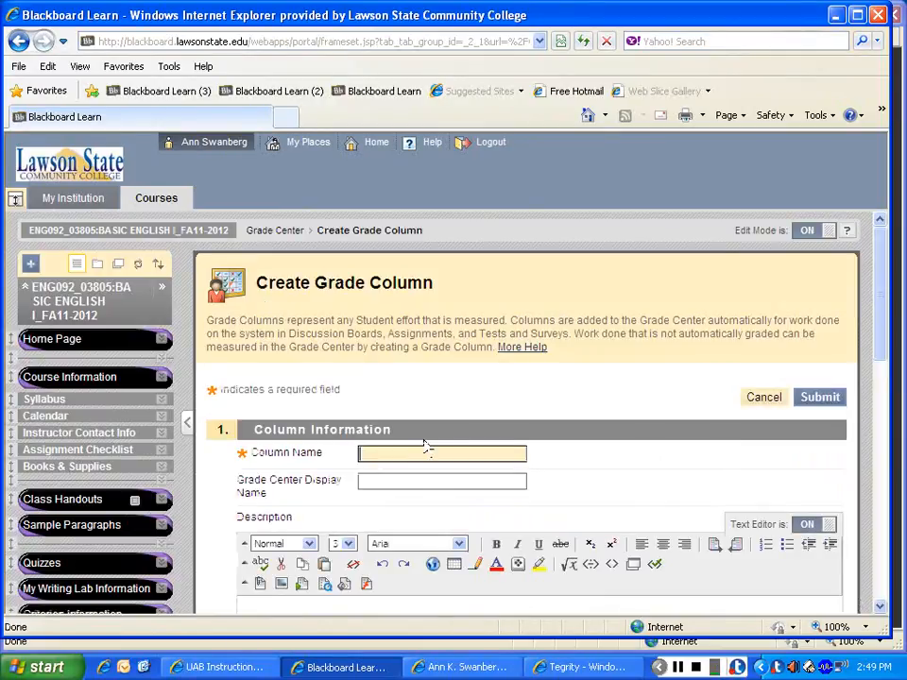
text(Body)
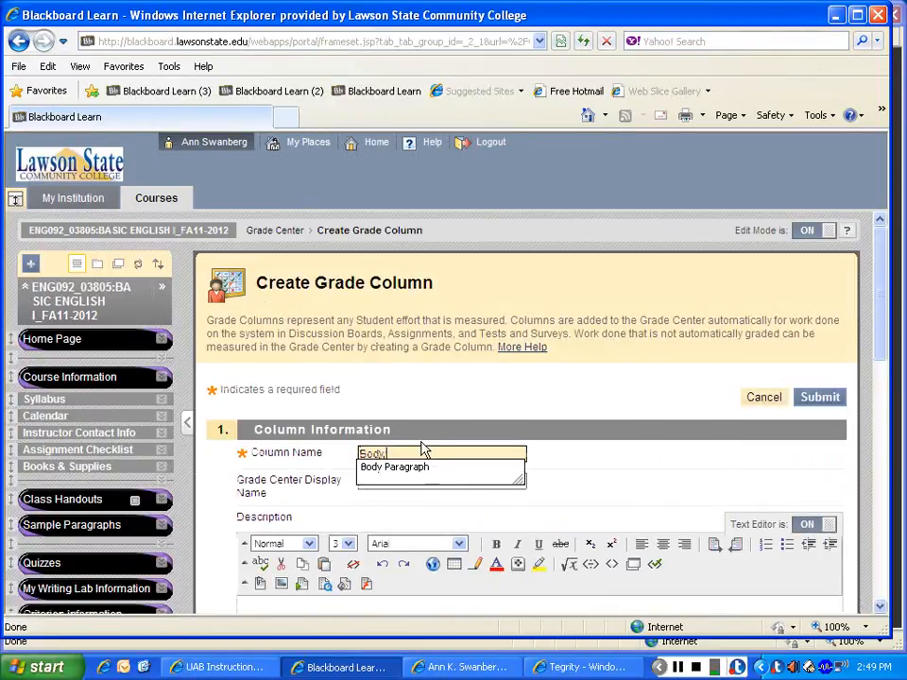
text( Para)
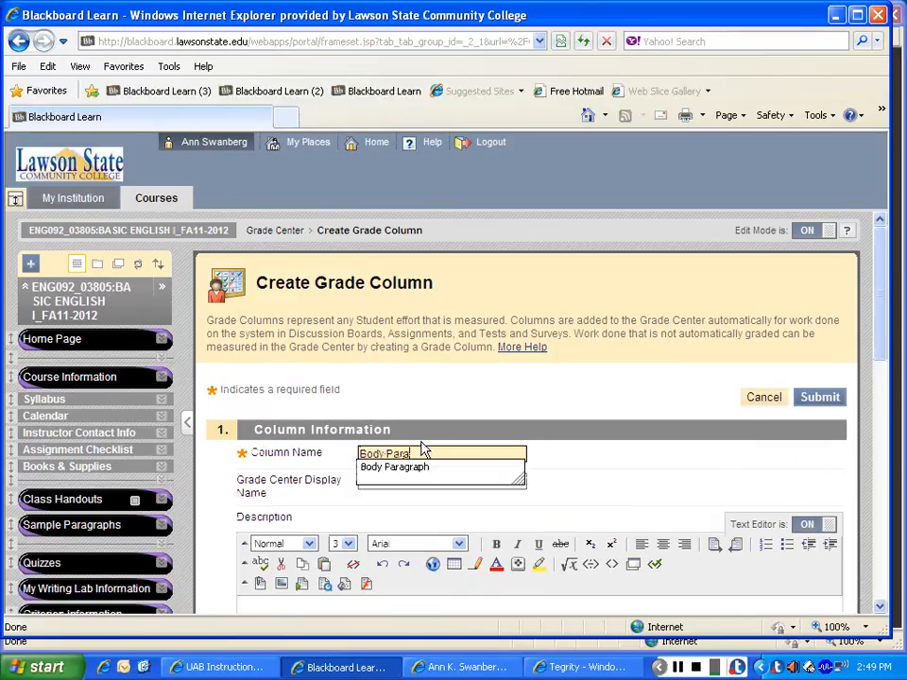
text(graph )
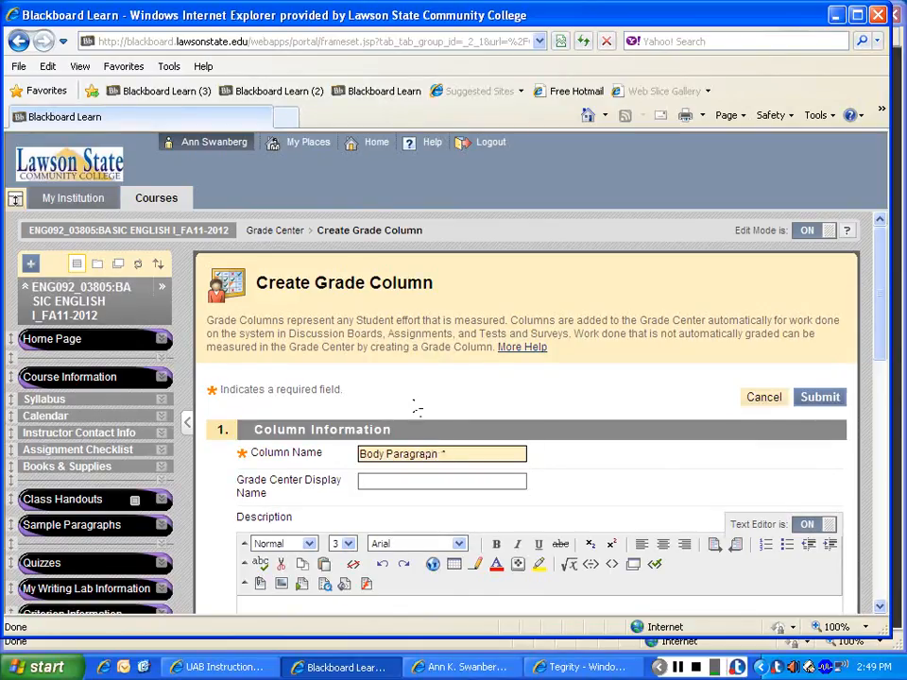
text(1)
Step: Enter "Body Paragraph" as the new column's Grade Center display name
scroll(850, 314, down, 1)
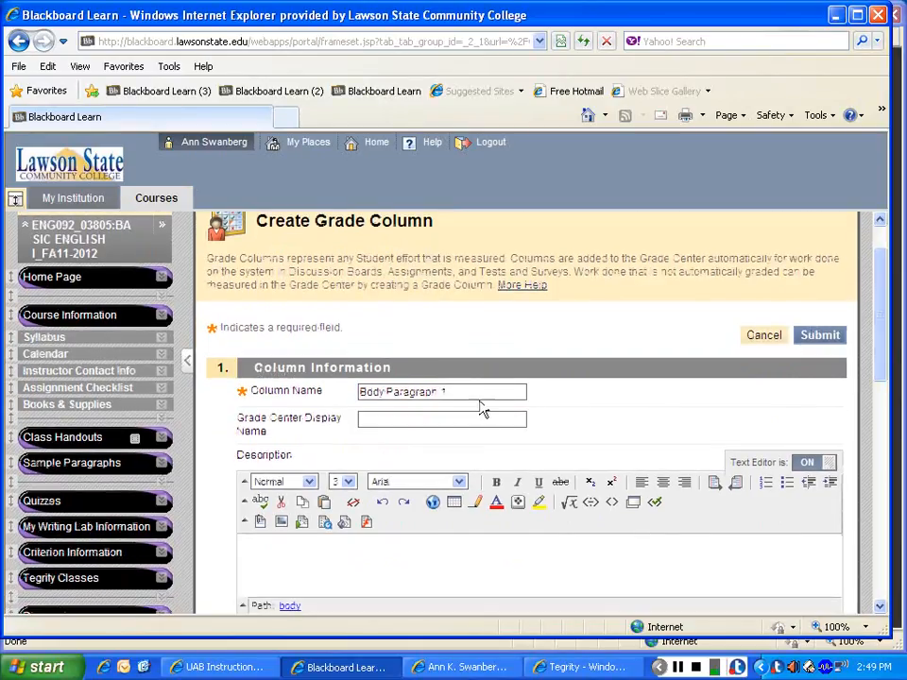
click(471, 419)
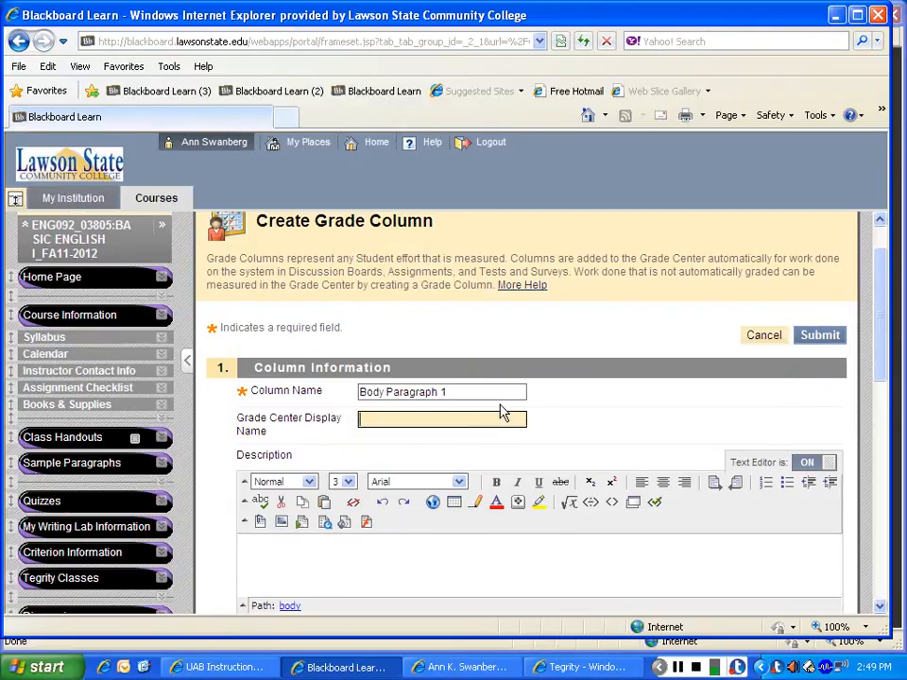
text(Body ()
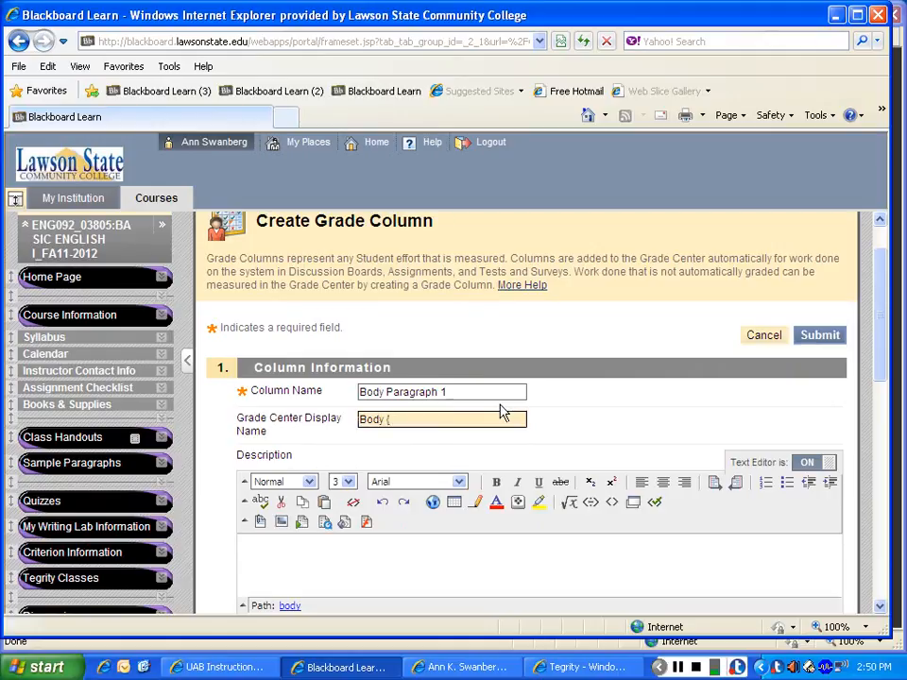
key(BackSpace)
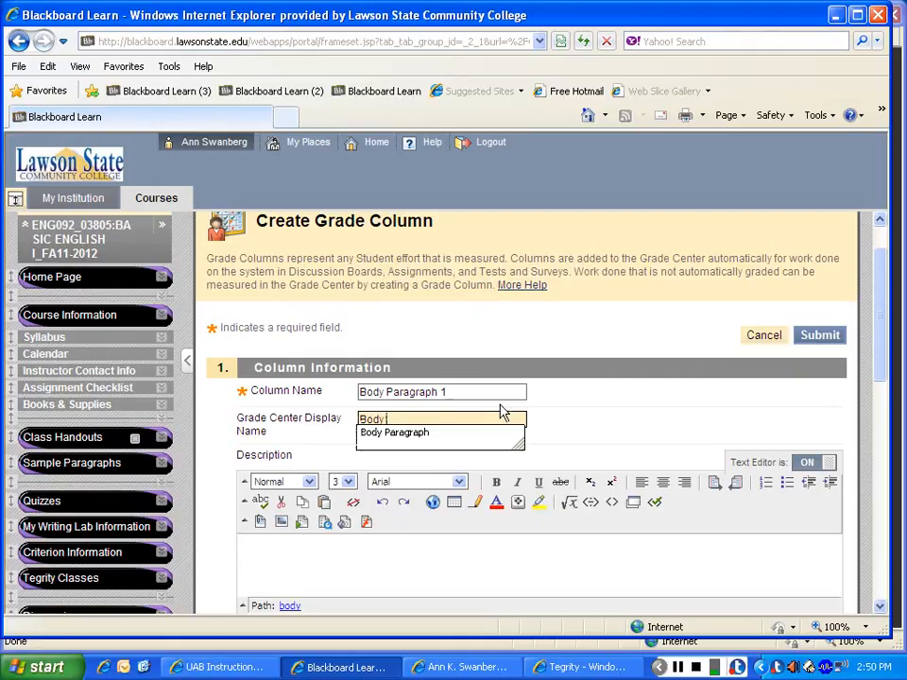
text(Paragraph)
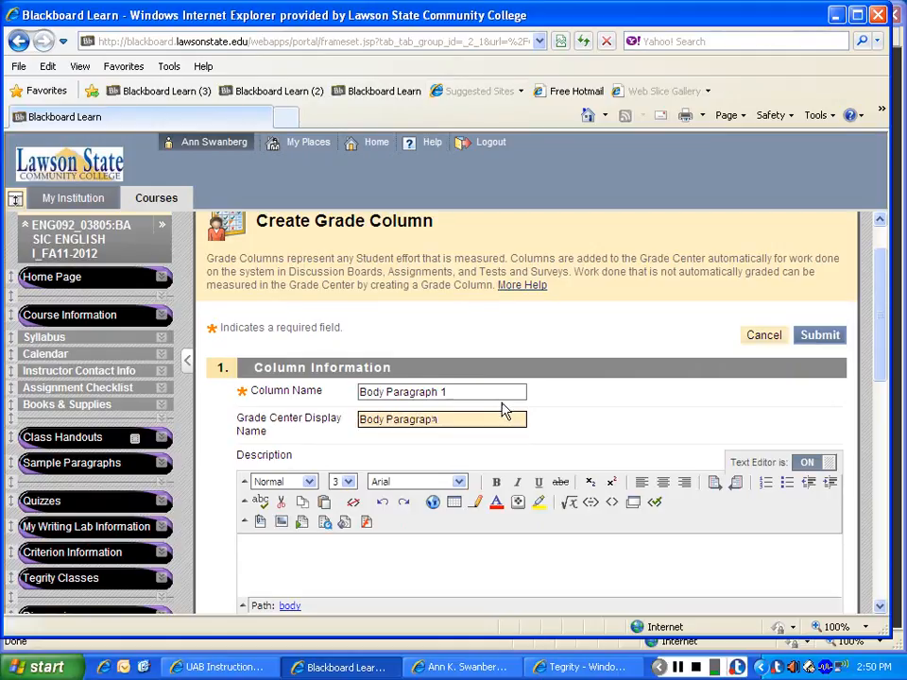
Step: Set the new column's primary display to Score and its secondary display to Letter
scroll(882, 300, down, 3)
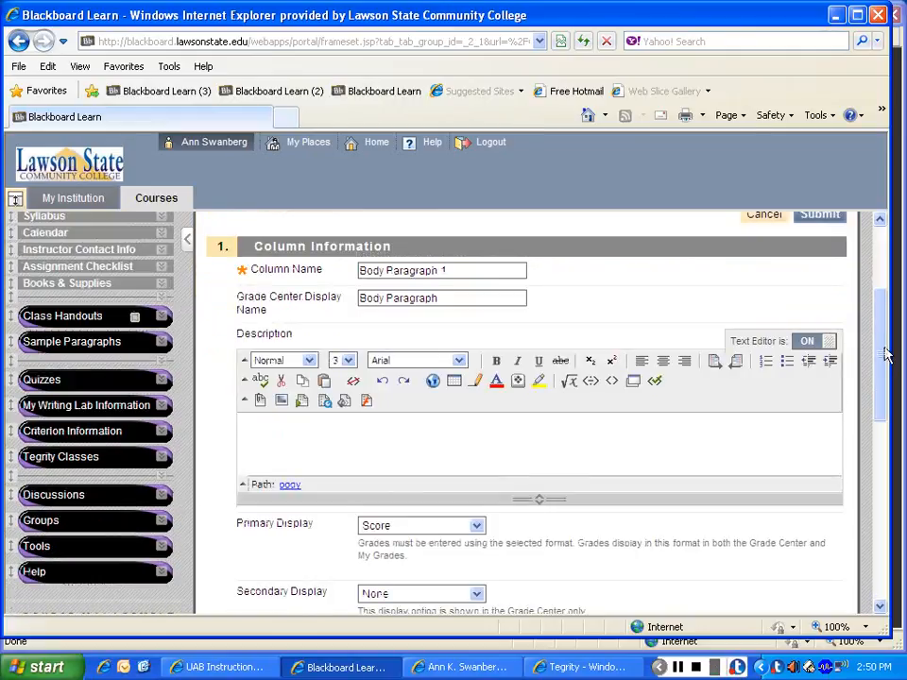
scroll(882, 364, down, 2)
click(477, 428)
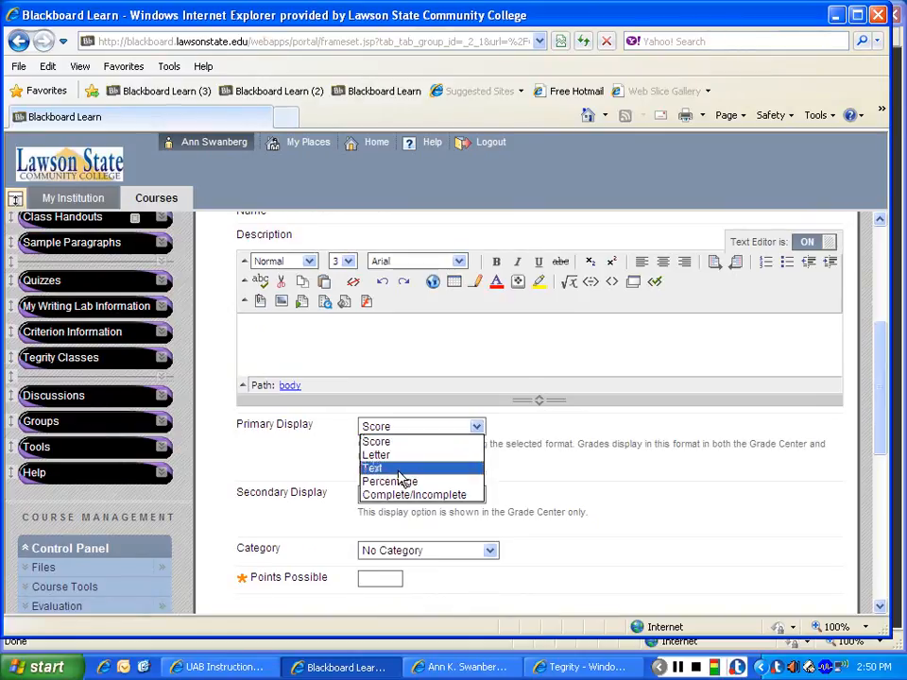
click(411, 444)
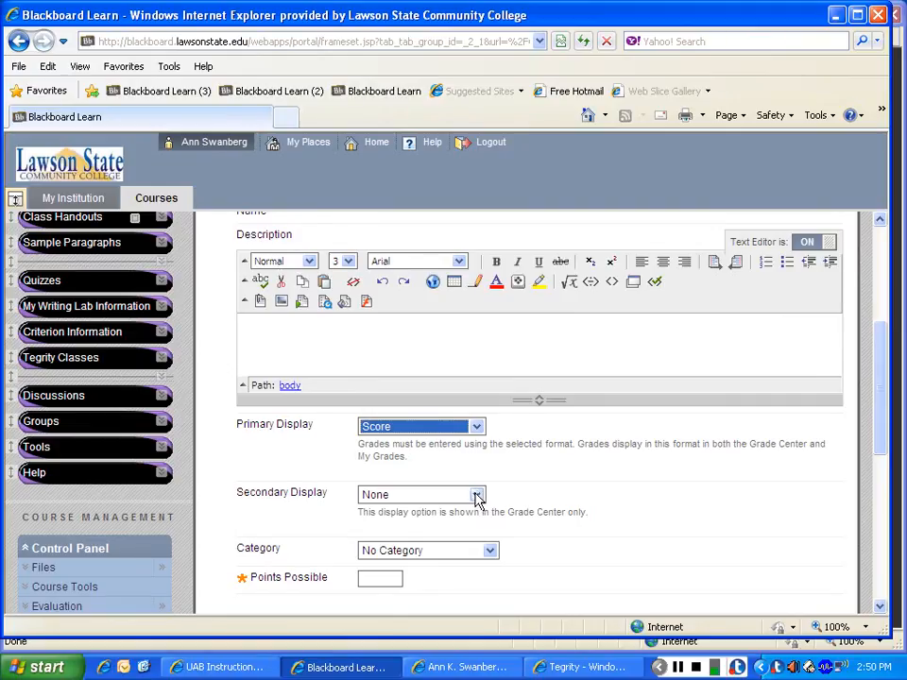
click(477, 496)
click(431, 523)
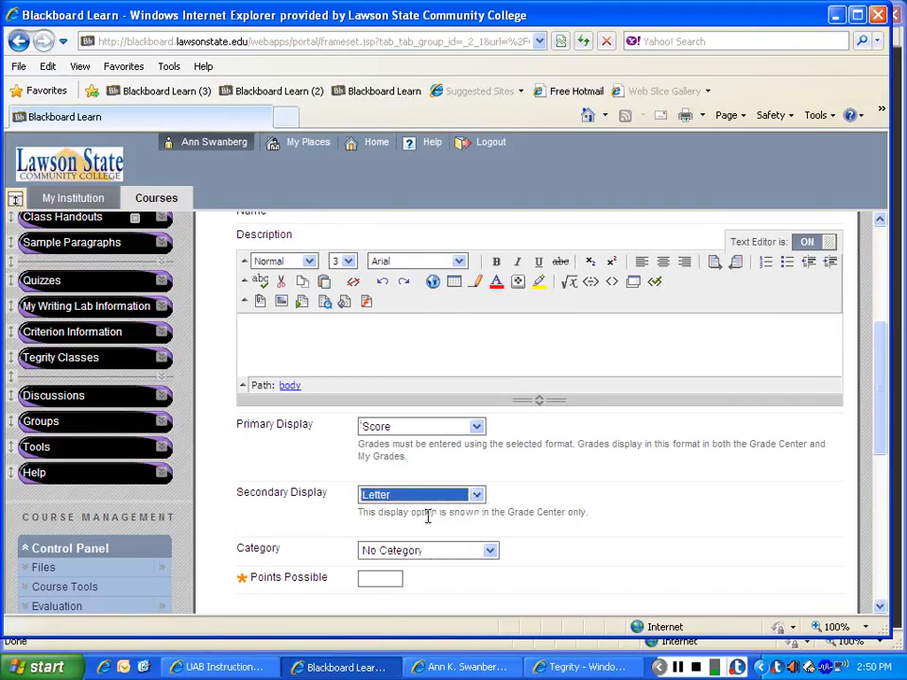
Step: Assign the column to the Paragraph 1 category with 50 points possible, and submit it
drag(881, 417, 881, 451)
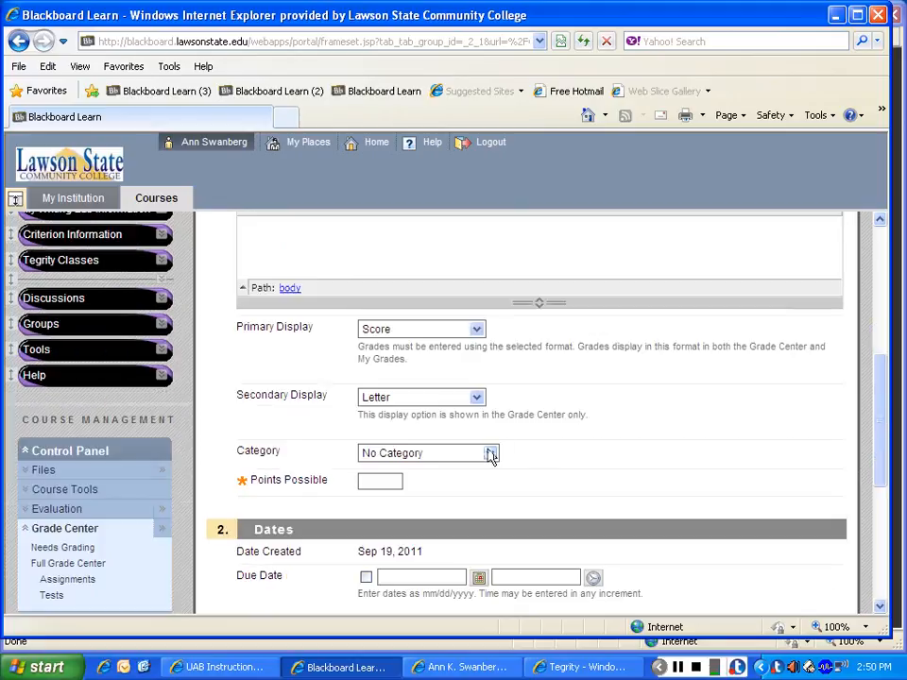
click(490, 454)
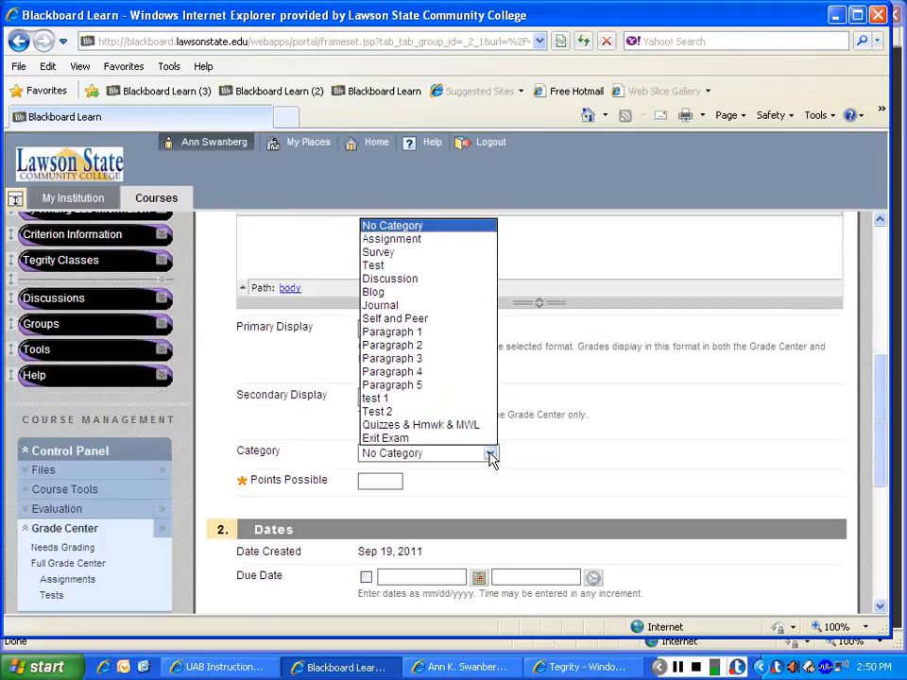
click(425, 332)
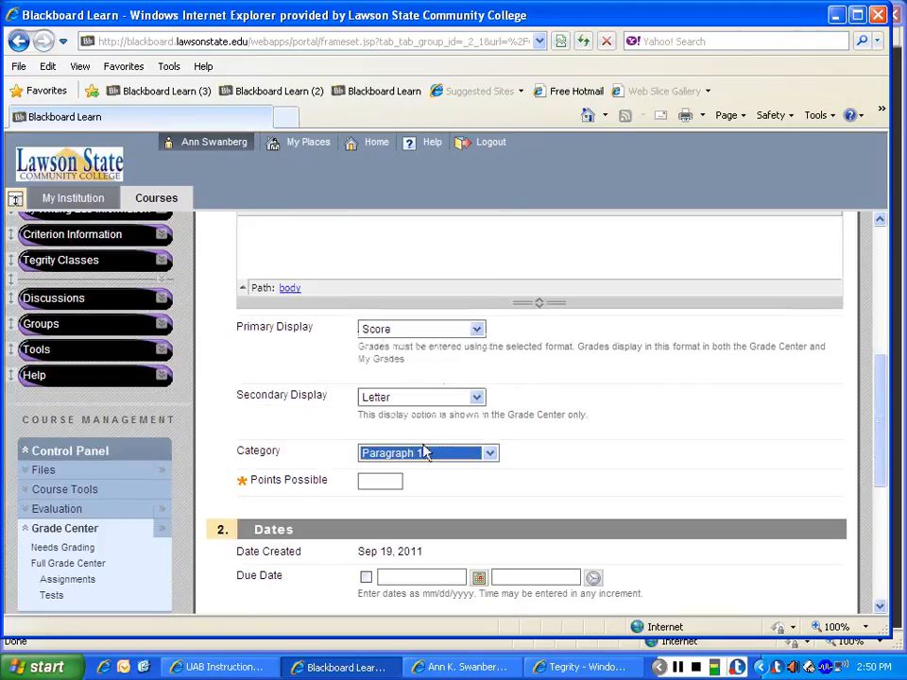
key(Tab)
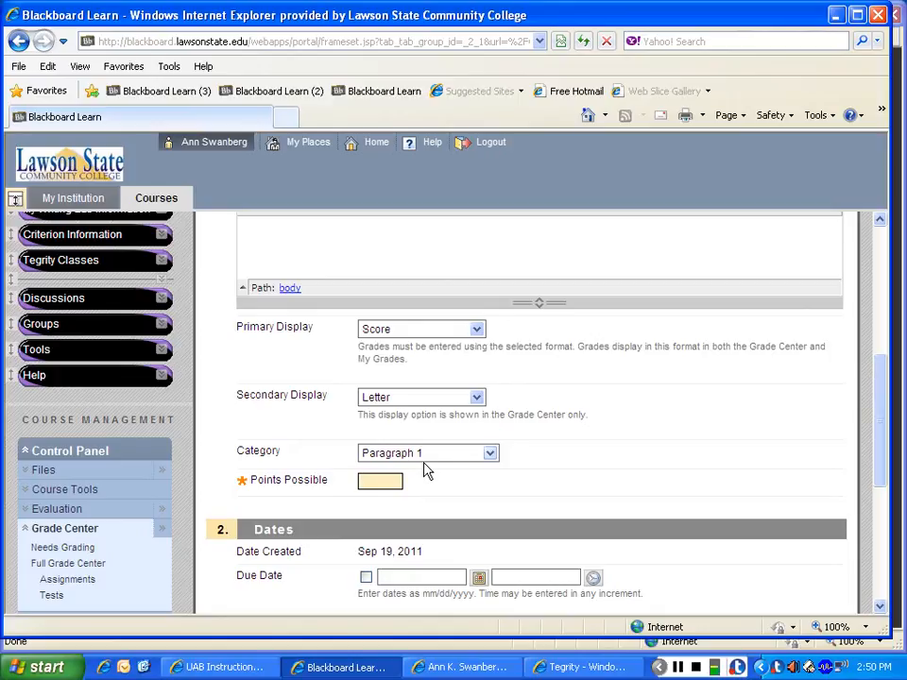
text(50)
drag(874, 402, 876, 539)
click(819, 583)
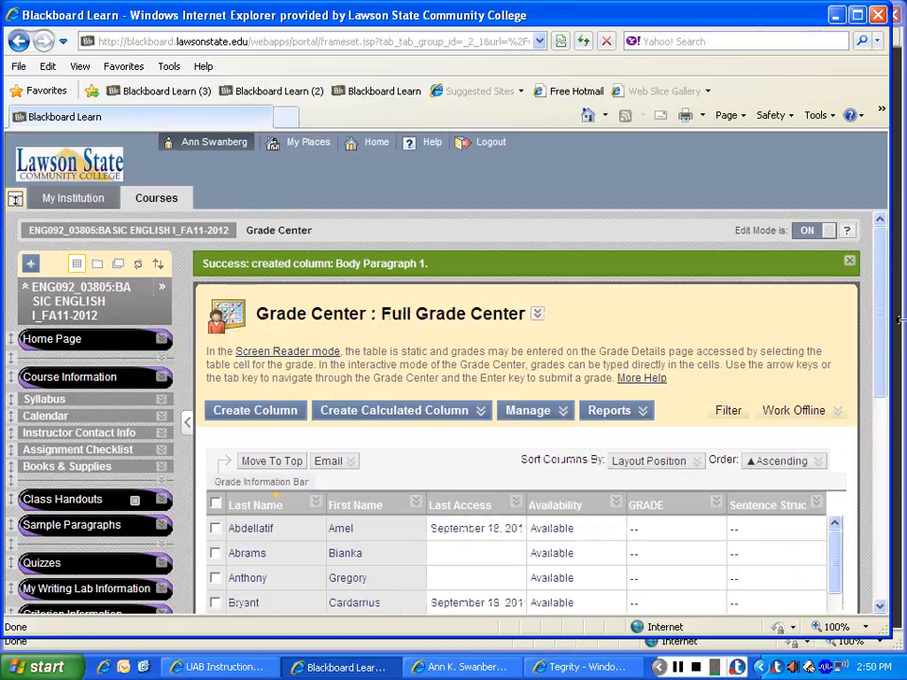
Step: Enter a grade of 50 in the Body Paragraph column for the first student in the list
drag(882, 252, 886, 314)
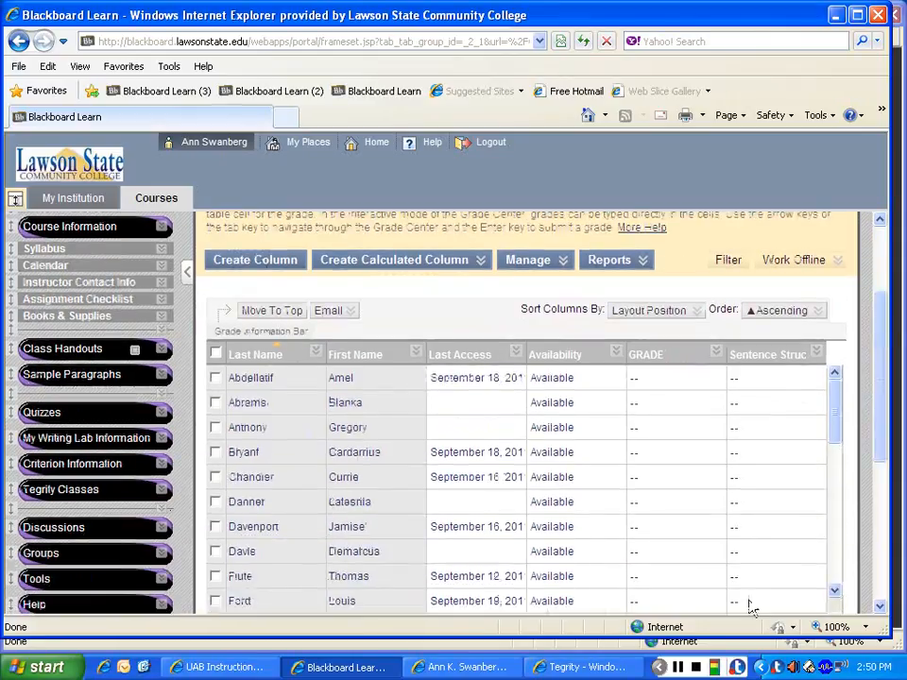
drag(894, 378, 885, 439)
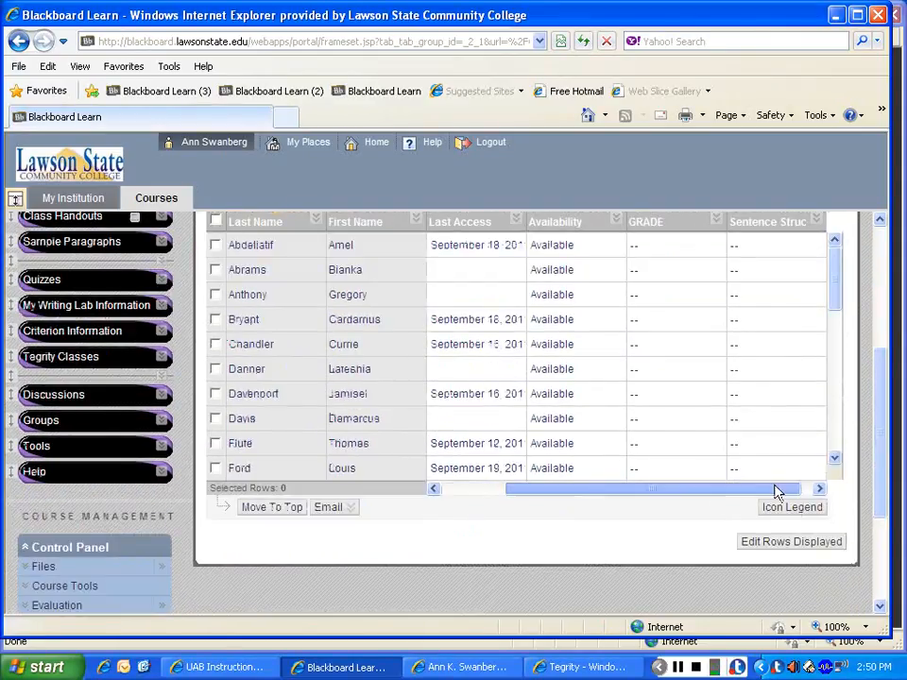
click(820, 488)
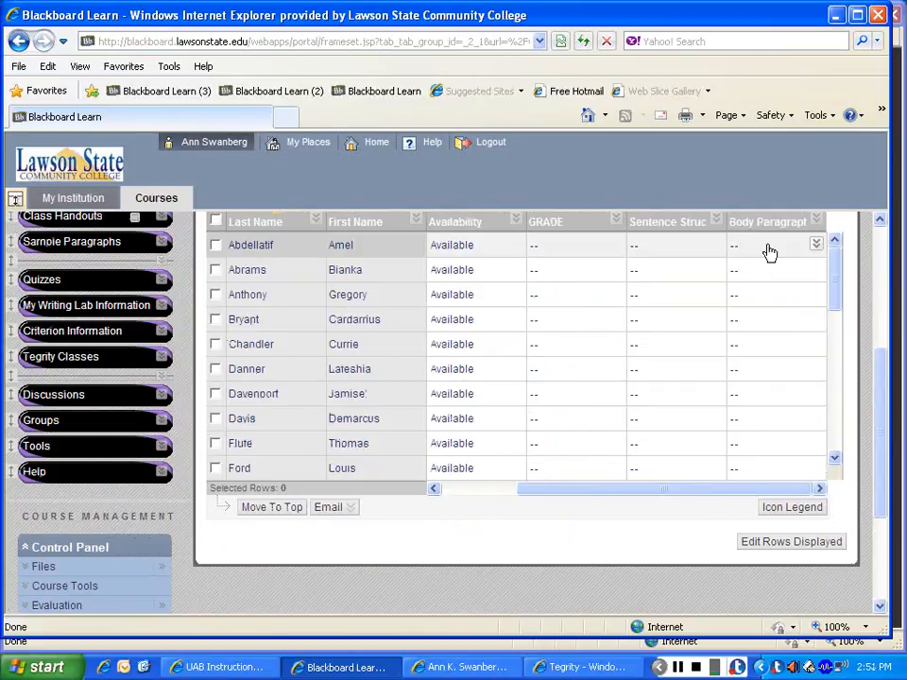
click(769, 247)
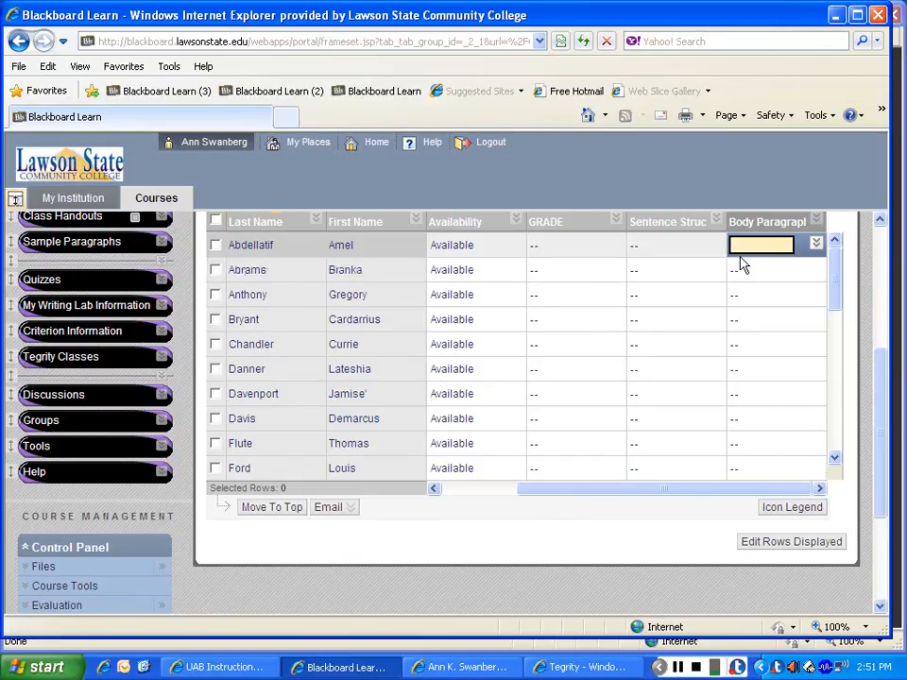
text(50)
key(Return)
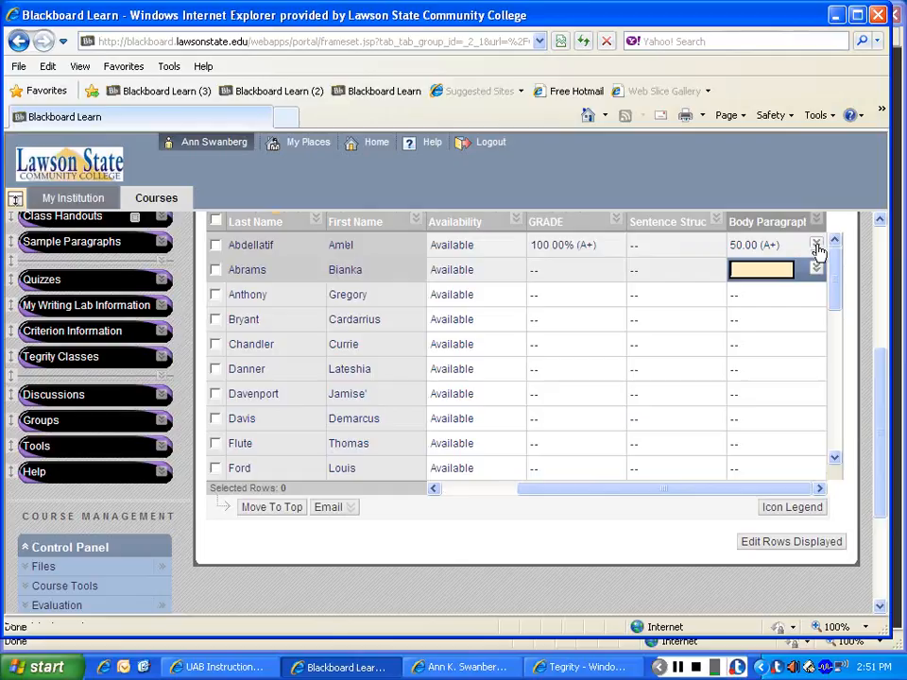
Step: Exempt the first student's Body Paragraph grade and look at the options available for the exempted grade
click(816, 246)
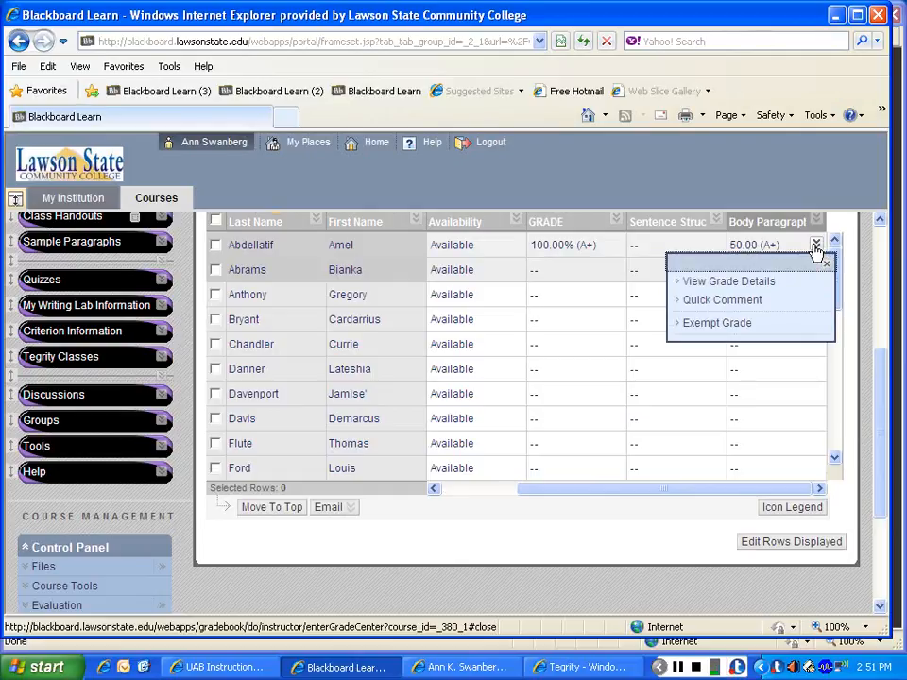
click(717, 323)
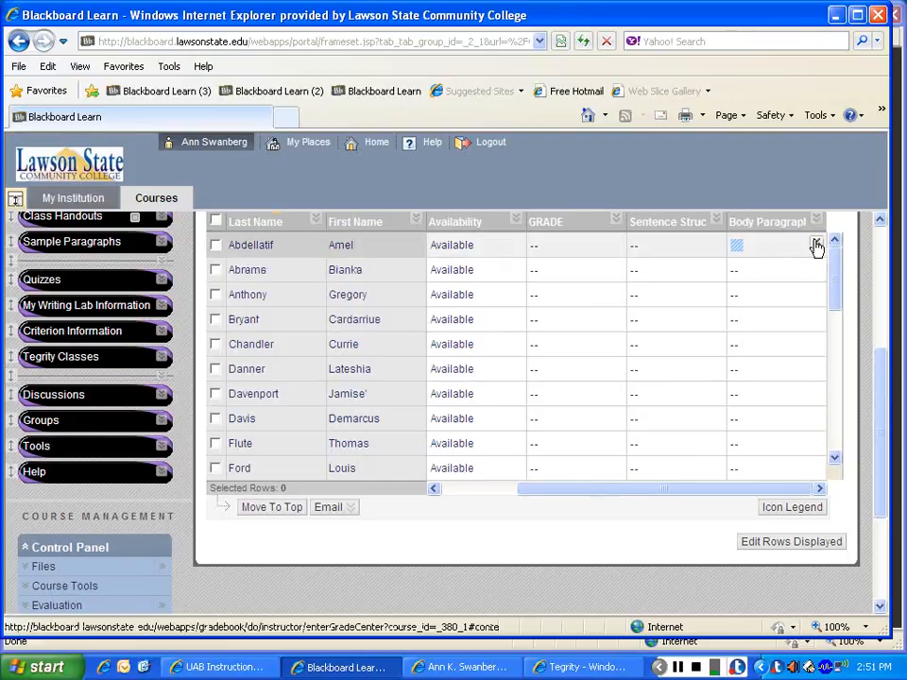
click(816, 246)
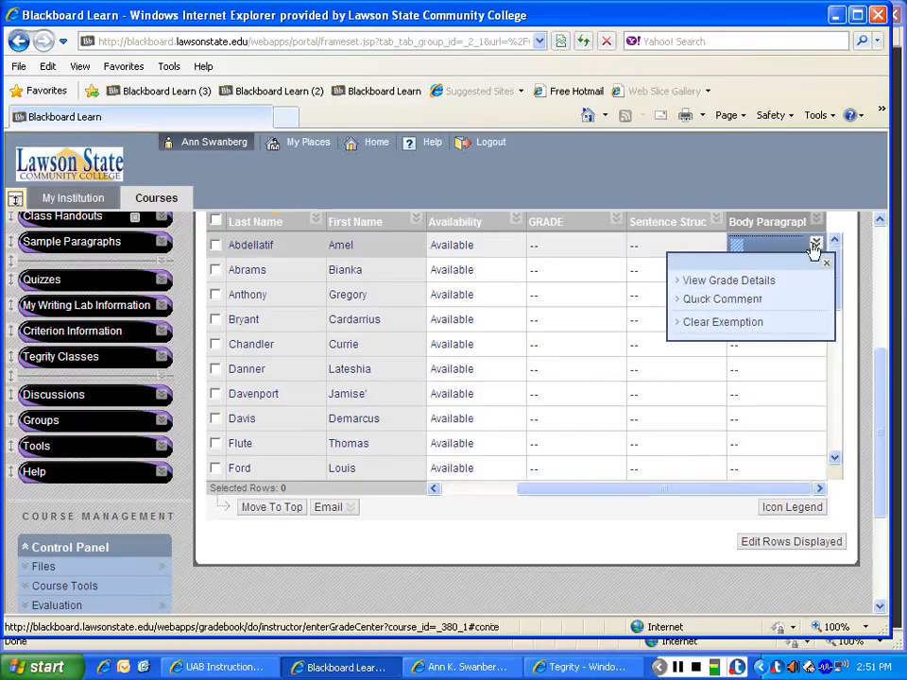
click(649, 244)
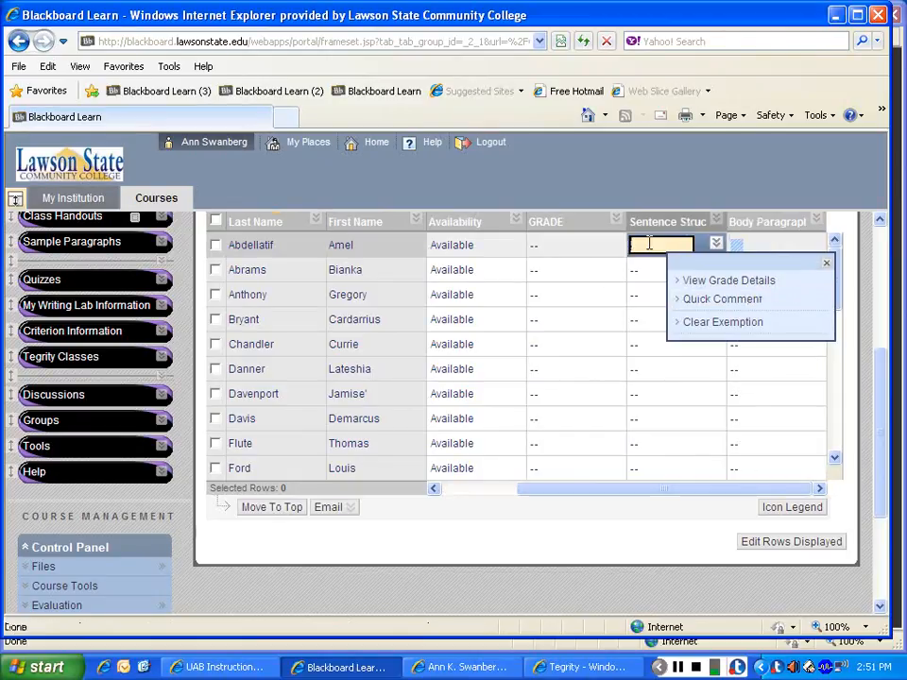
click(826, 263)
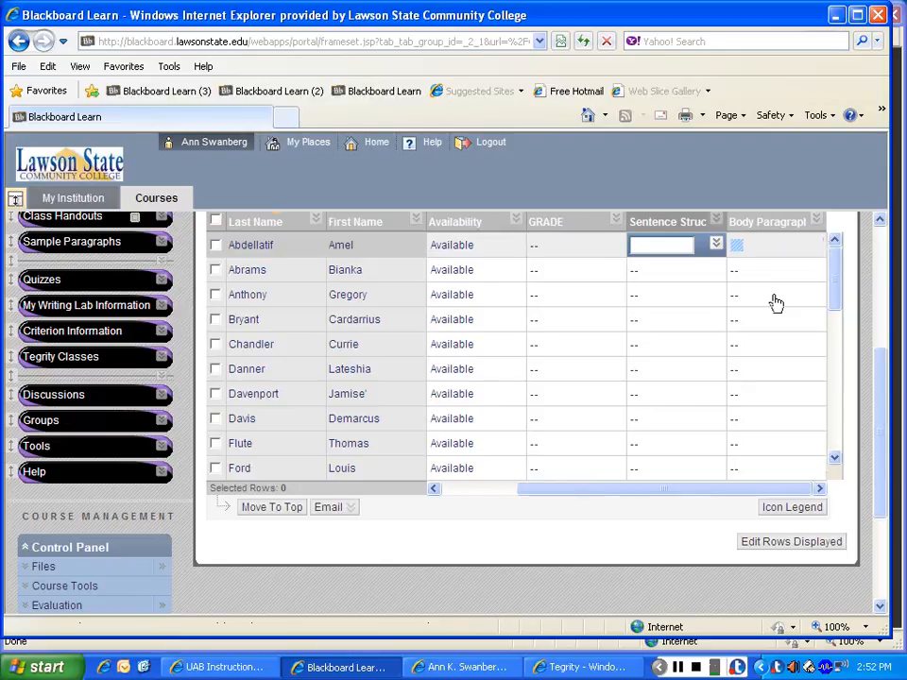
Step: Give the second student a grade of 25 for Body Paragraph and 100 for the Sentence Structure Quiz
click(804, 273)
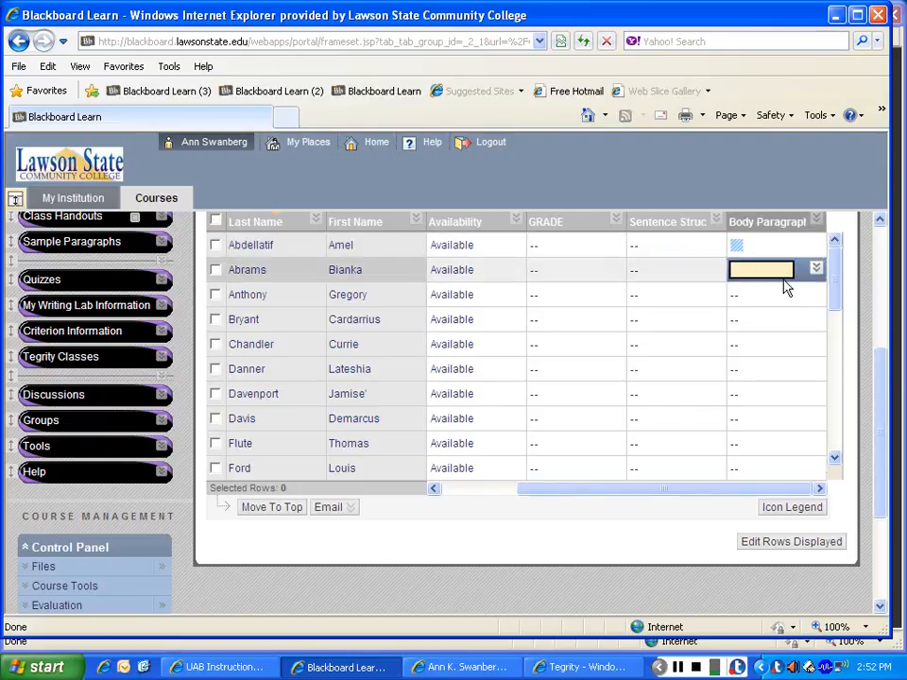
text(25)
key(Return)
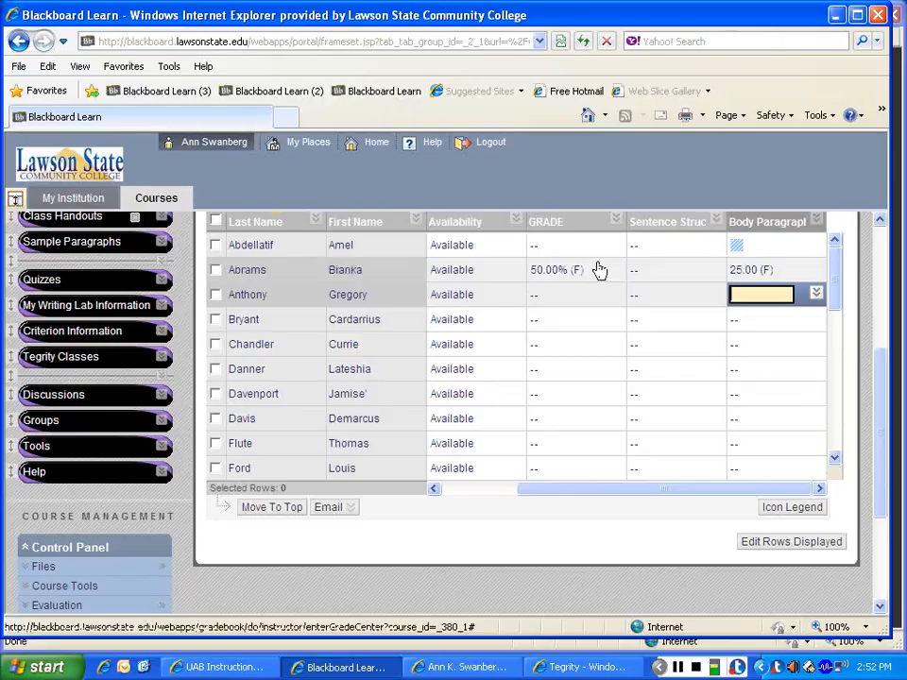
click(684, 270)
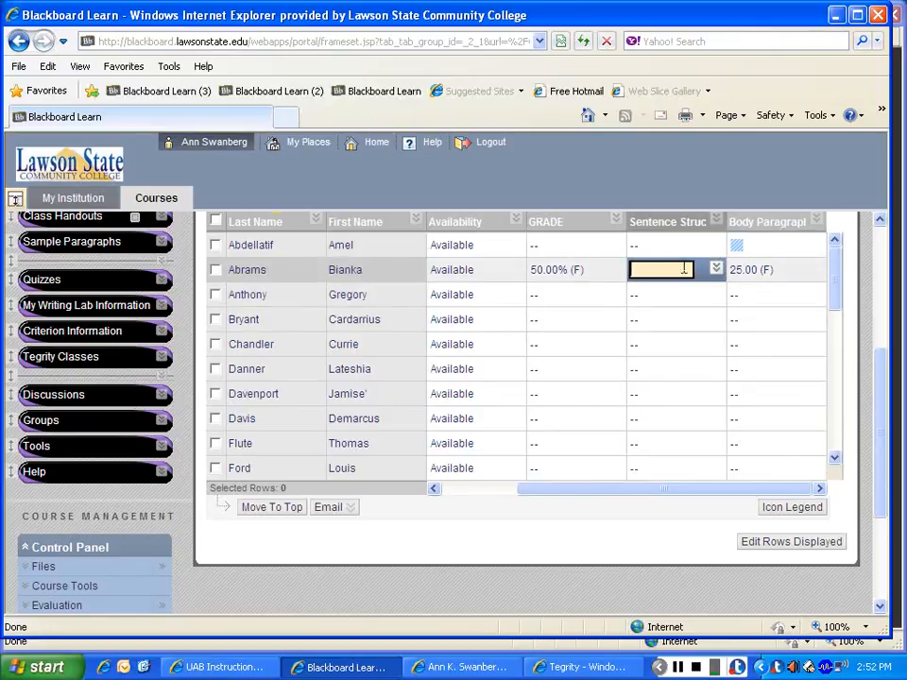
text(100)
key(Return)
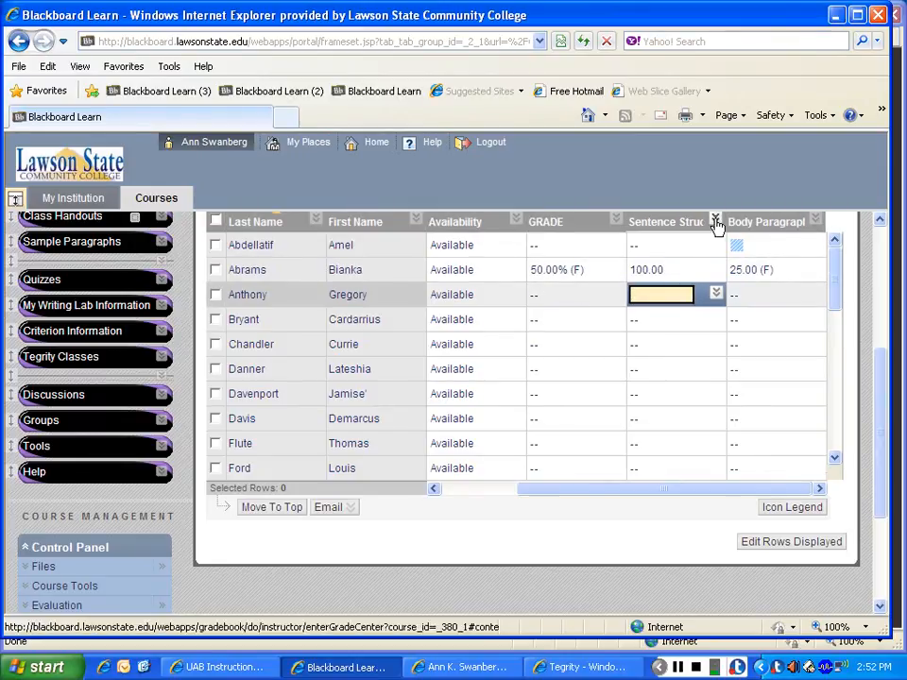
Step: Edit the Sentence Structure Quiz column's information and assign it to the Quizzes & Hmwk & MWL category
click(716, 222)
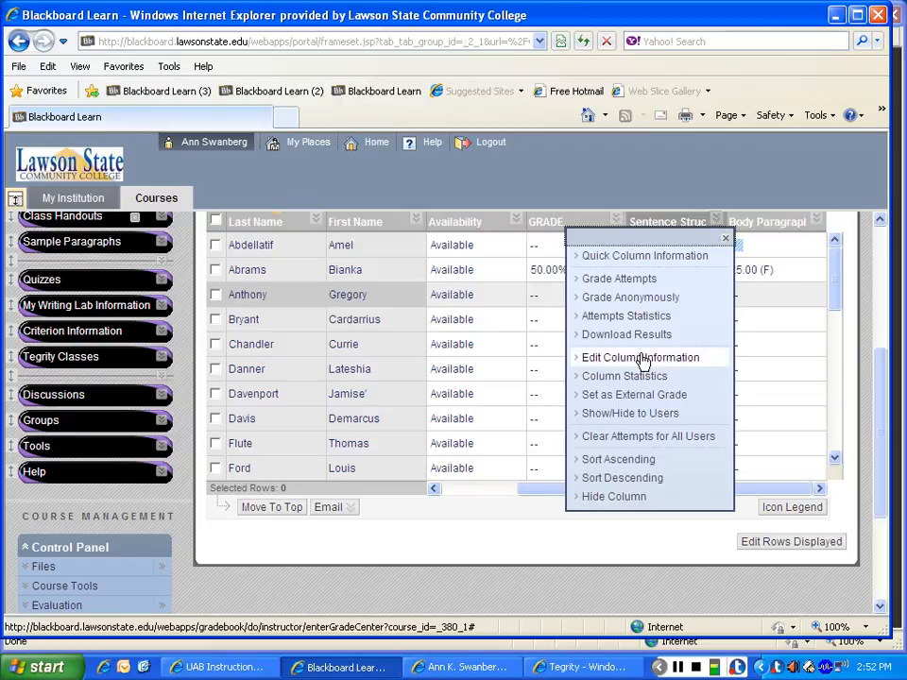
click(642, 360)
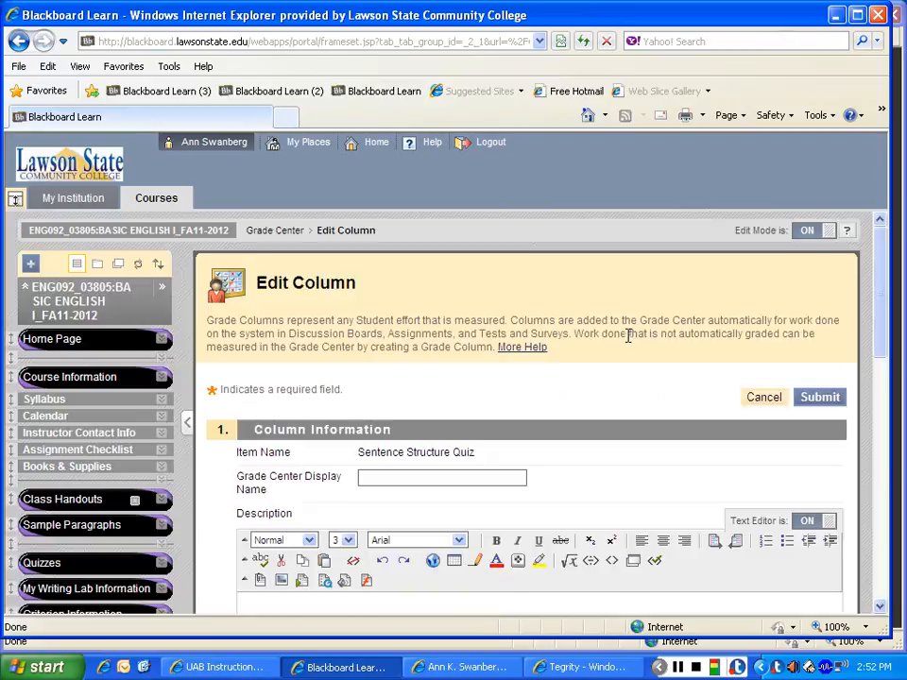
scroll(883, 264, down, 5)
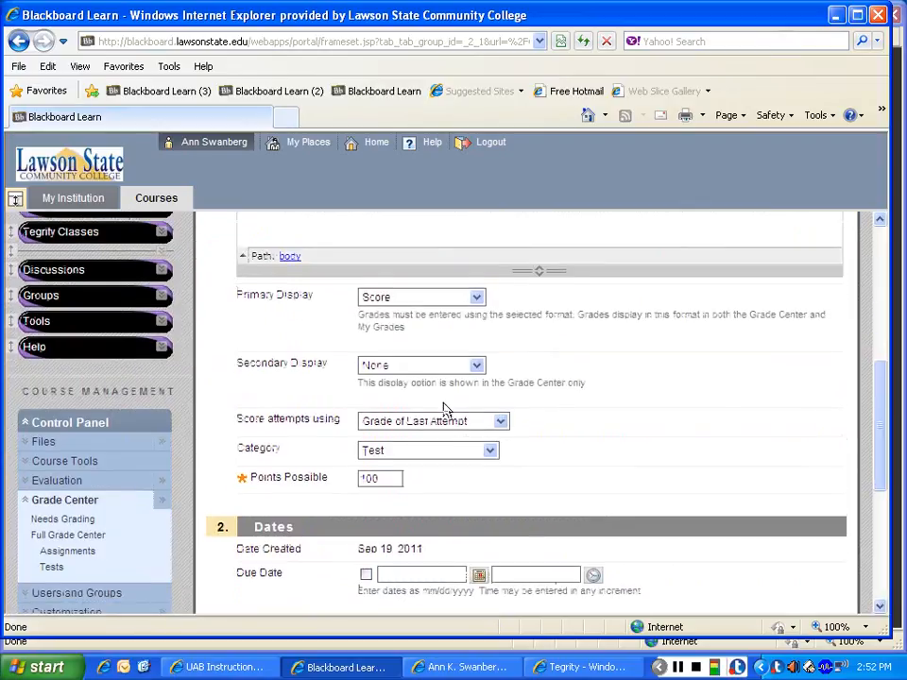
click(491, 451)
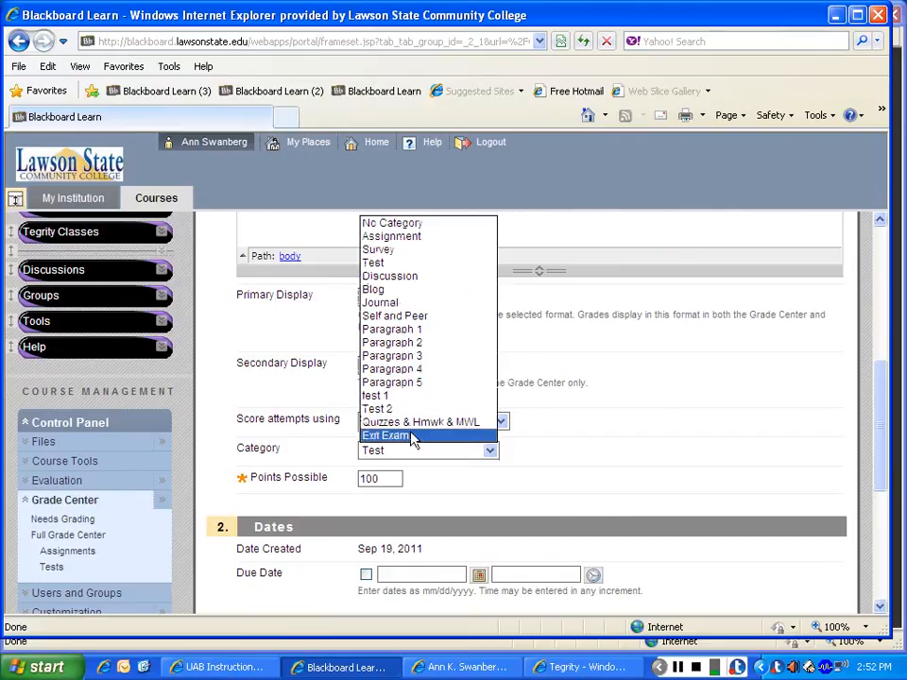
click(465, 422)
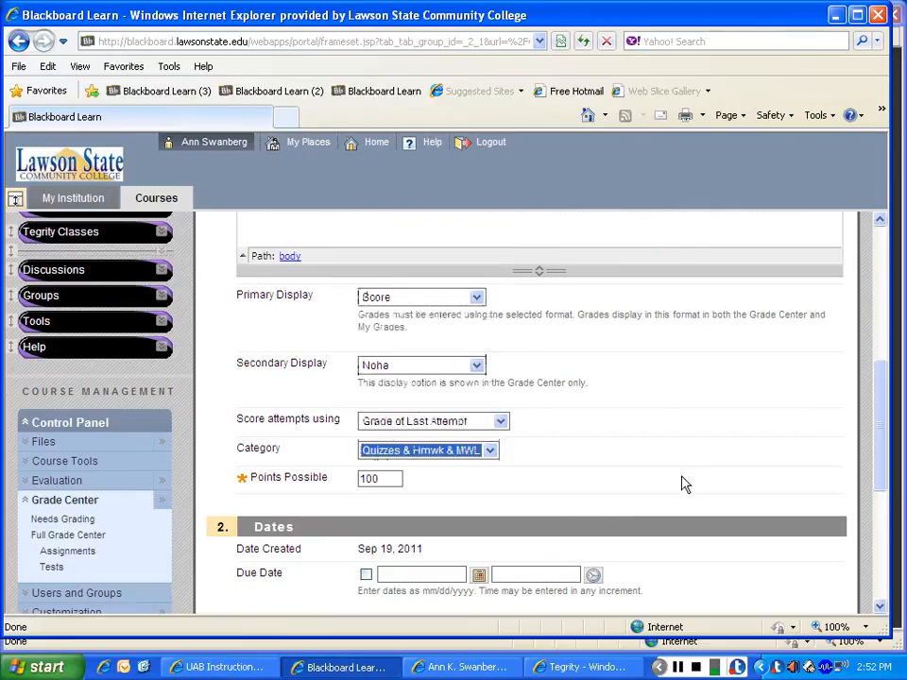
Step: Set the quiz column's primary display to Percentage and its secondary display to Letter, and submit the column changes
drag(881, 436, 882, 413)
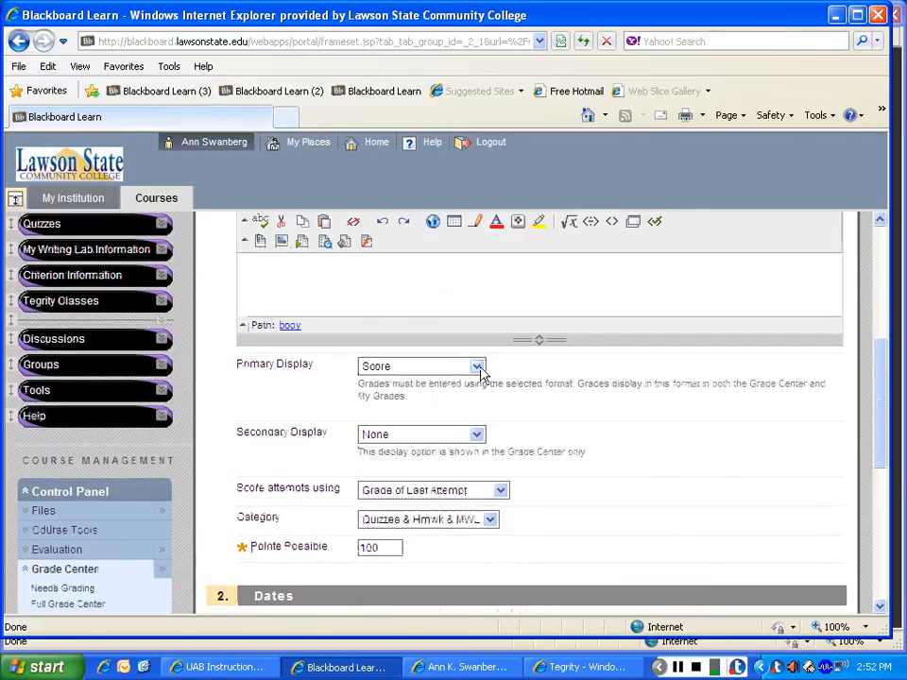
click(478, 368)
click(411, 421)
click(477, 434)
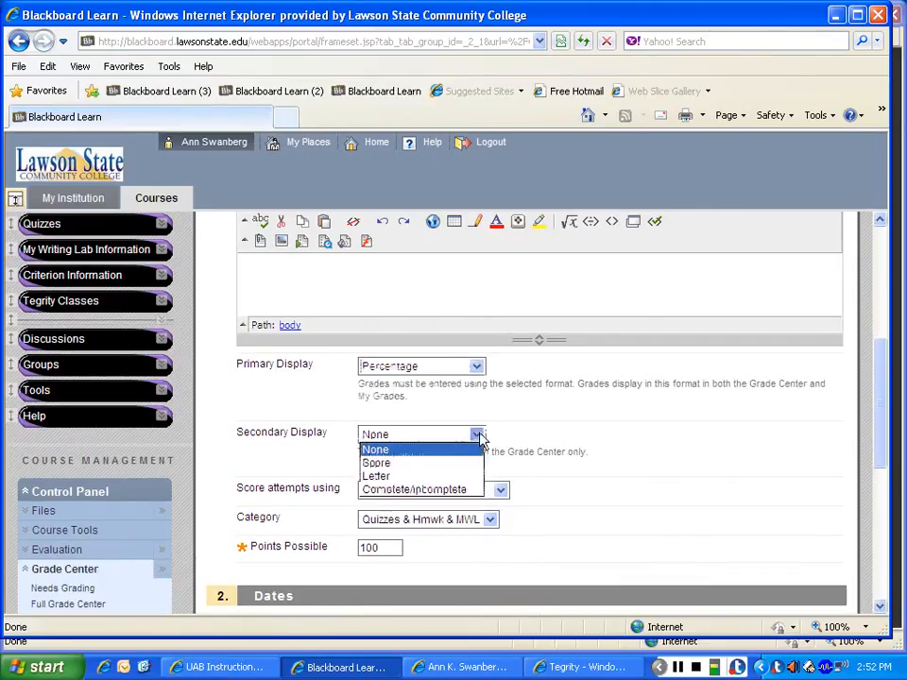
click(441, 476)
drag(881, 451, 884, 588)
click(835, 582)
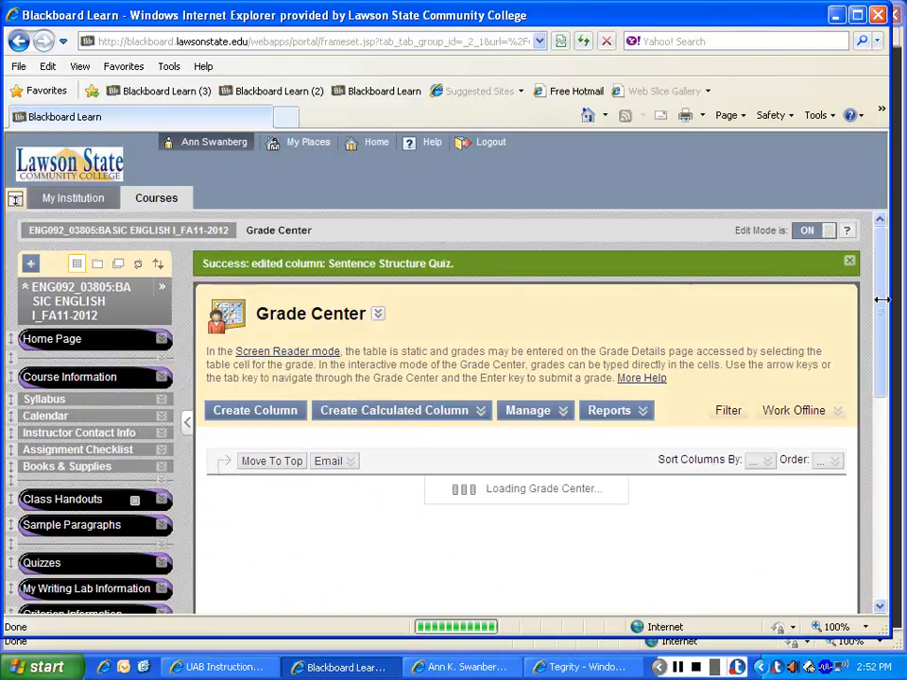
Step: Exempt the second student's grades for both Body Paragraph and the Sentence Structure Quiz
drag(882, 301, 881, 364)
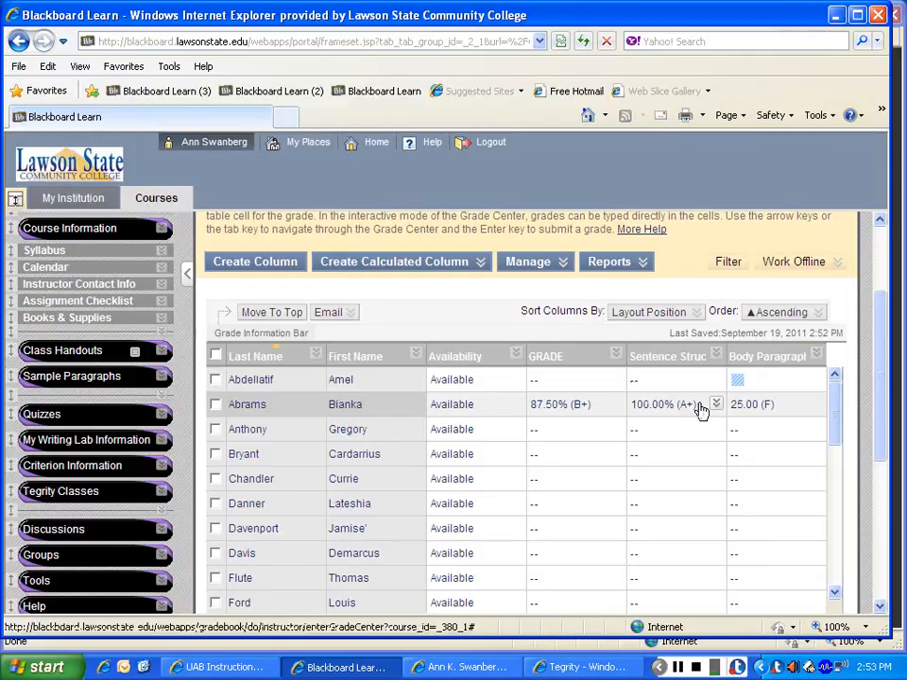
mouse_move(817, 405)
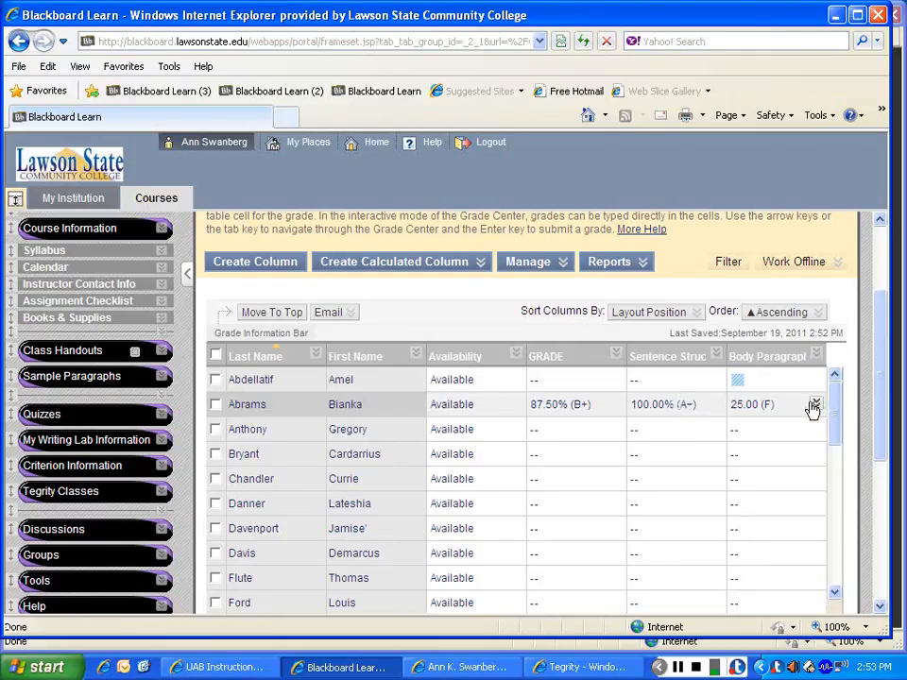
click(815, 405)
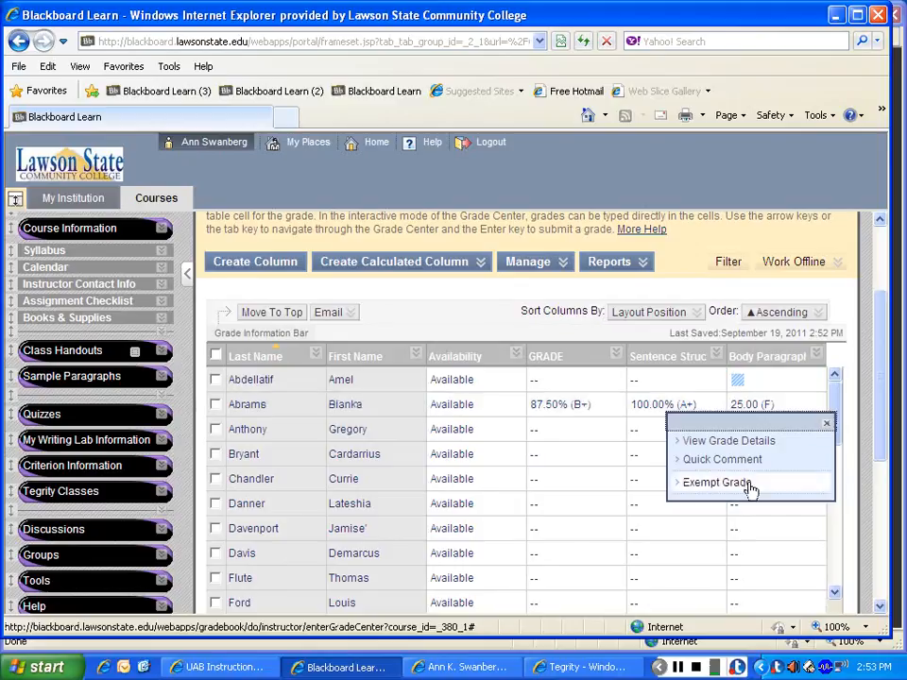
click(692, 483)
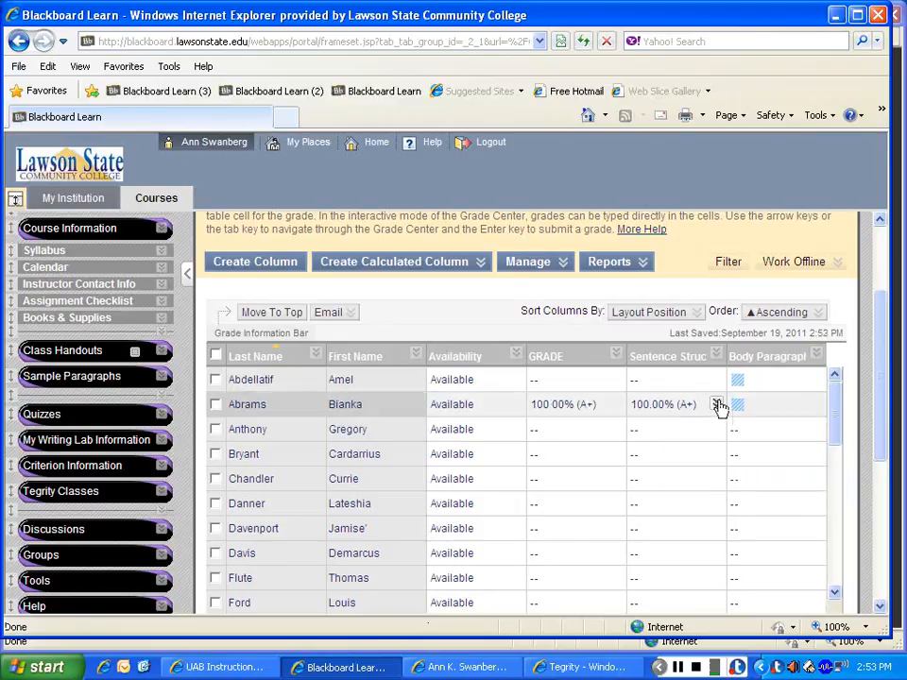
click(715, 406)
click(689, 486)
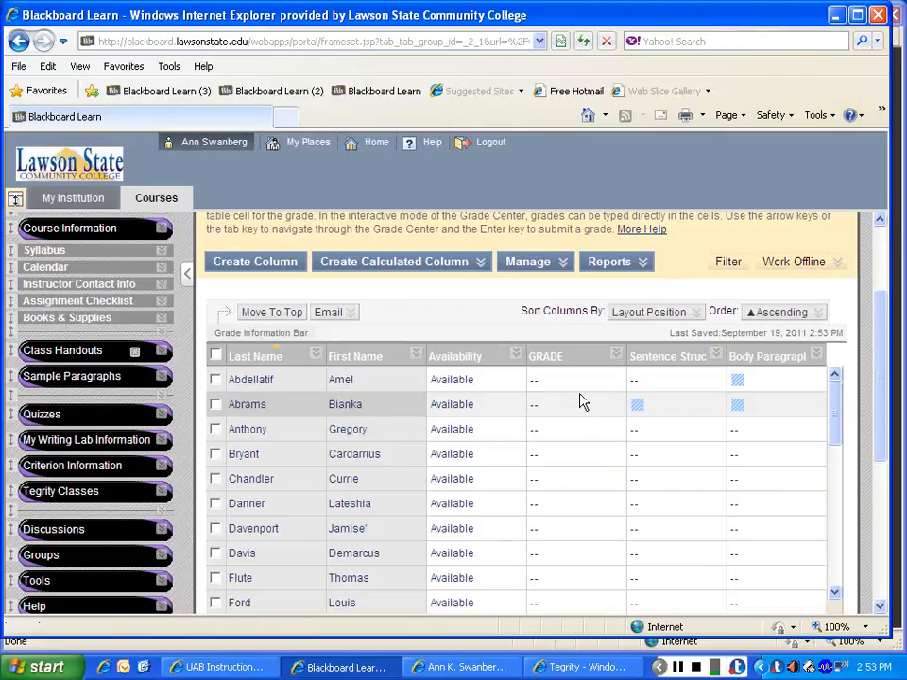
Step: Clear the exemption on the second student's Sentence Structure Quiz grade and return to the Blackboard window
click(652, 405)
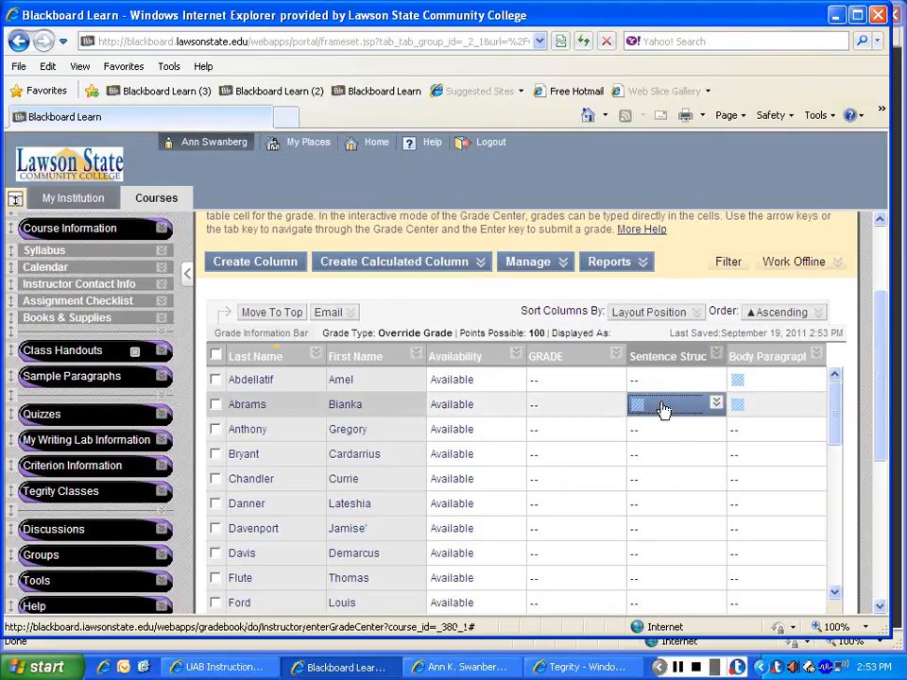
click(666, 382)
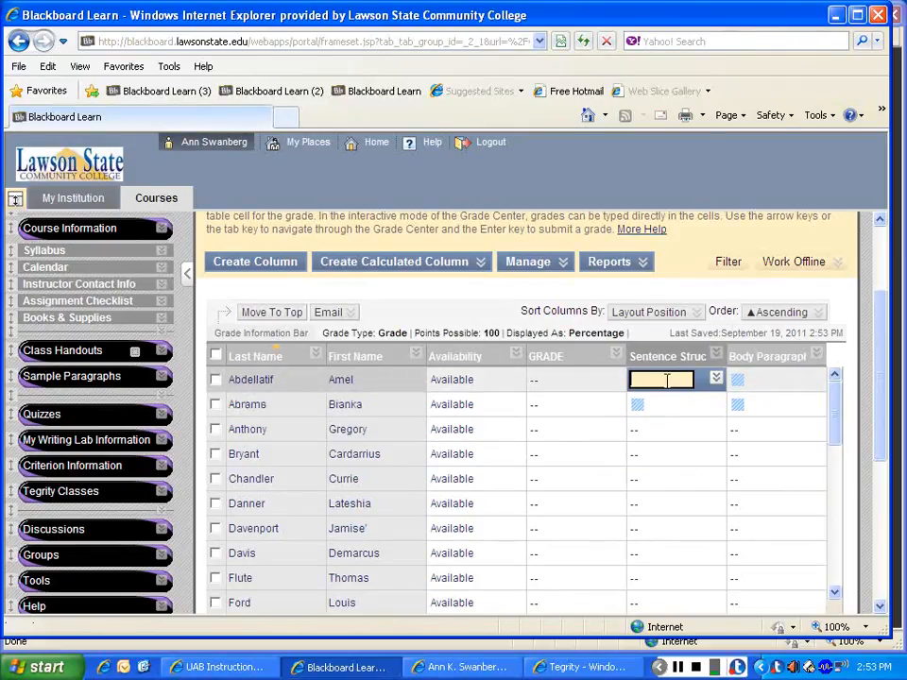
click(660, 406)
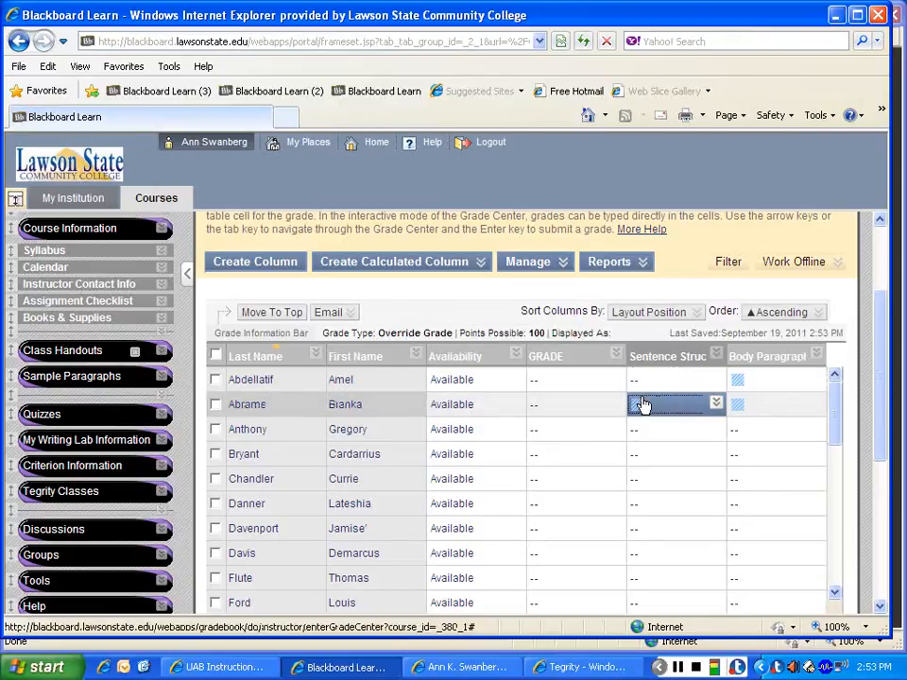
click(715, 403)
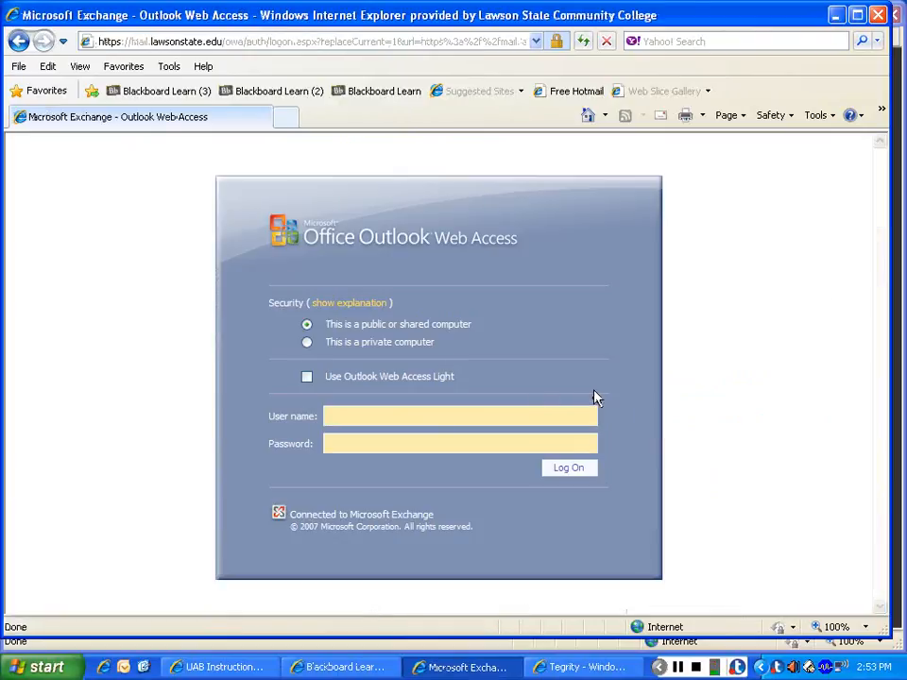
click(345, 668)
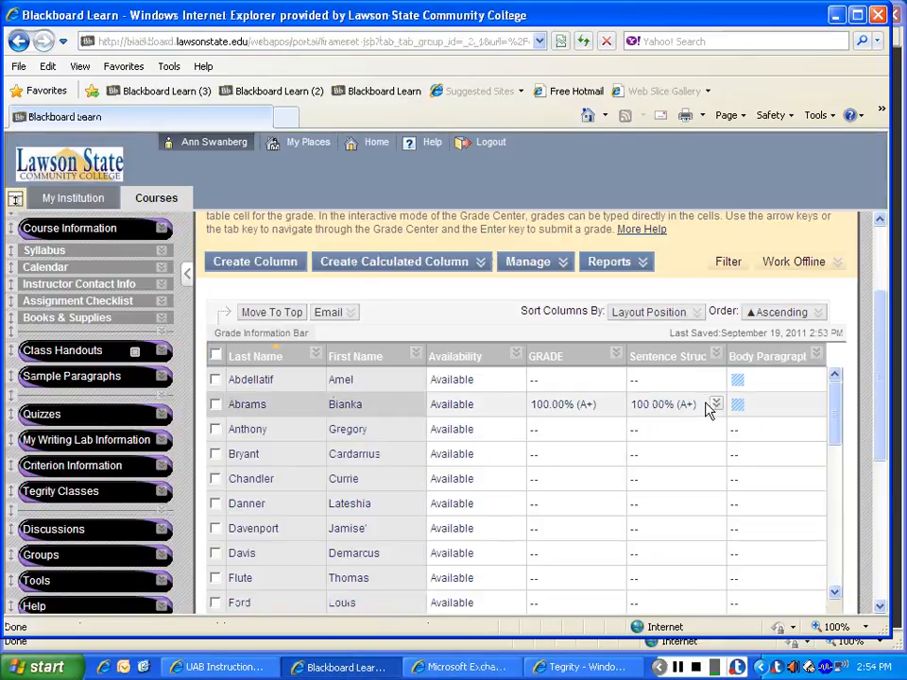
Step: Change the second student's Sentence Structure Quiz grade to 85 and exempt that grade
click(717, 405)
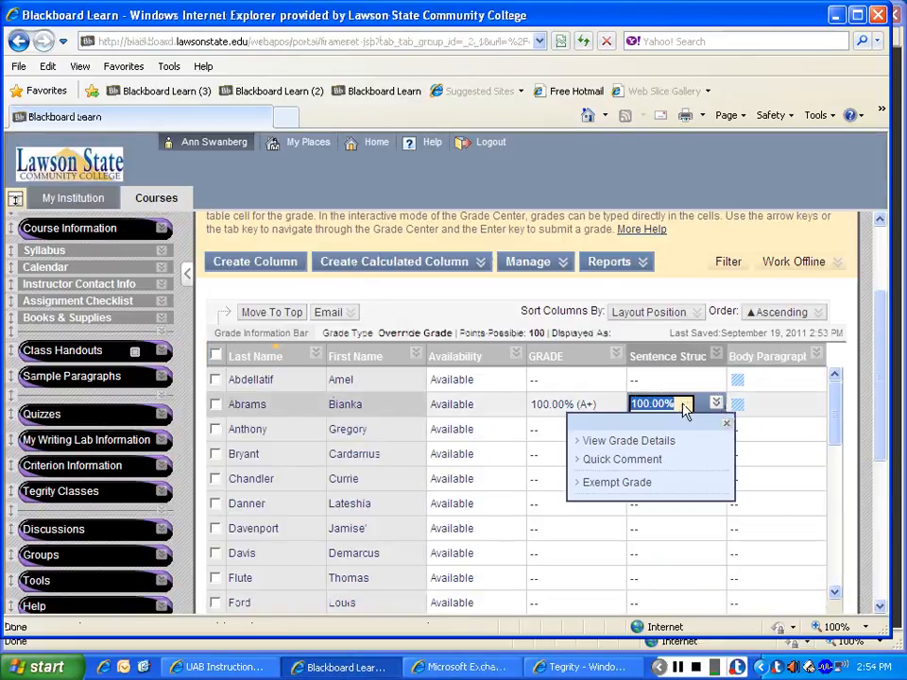
text(85)
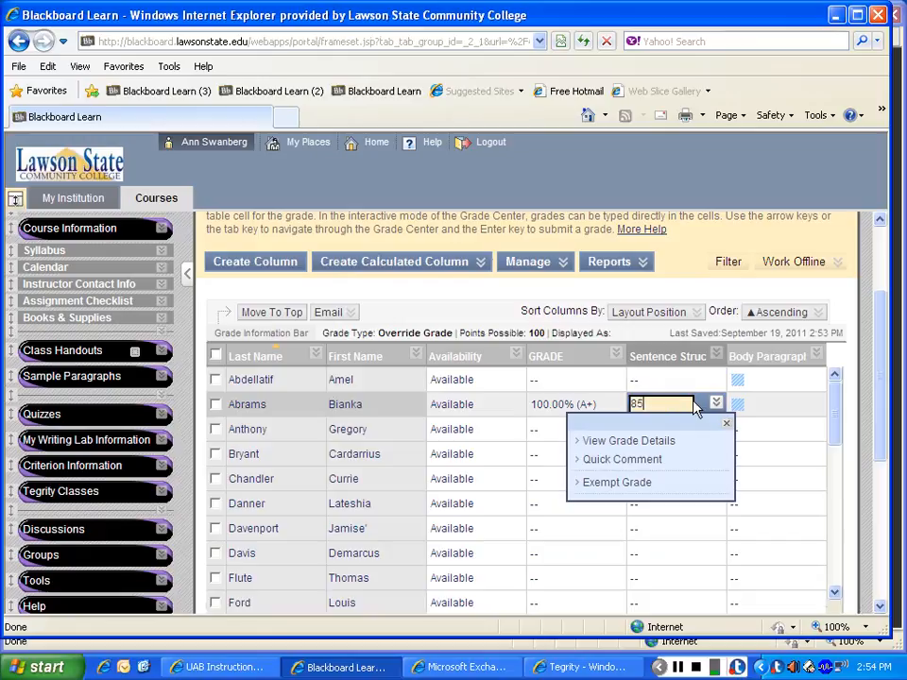
key(Return)
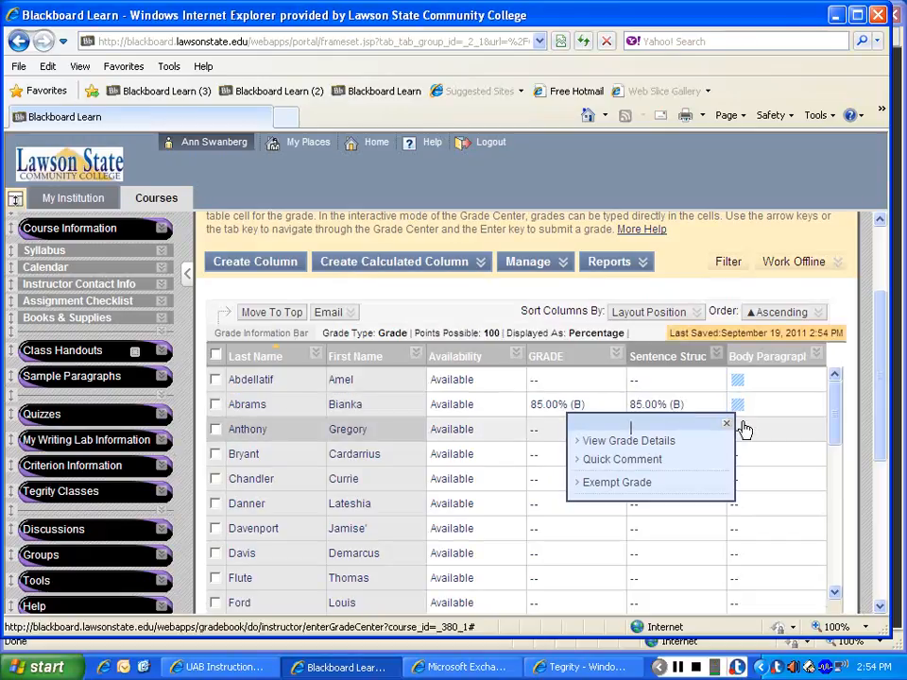
click(728, 424)
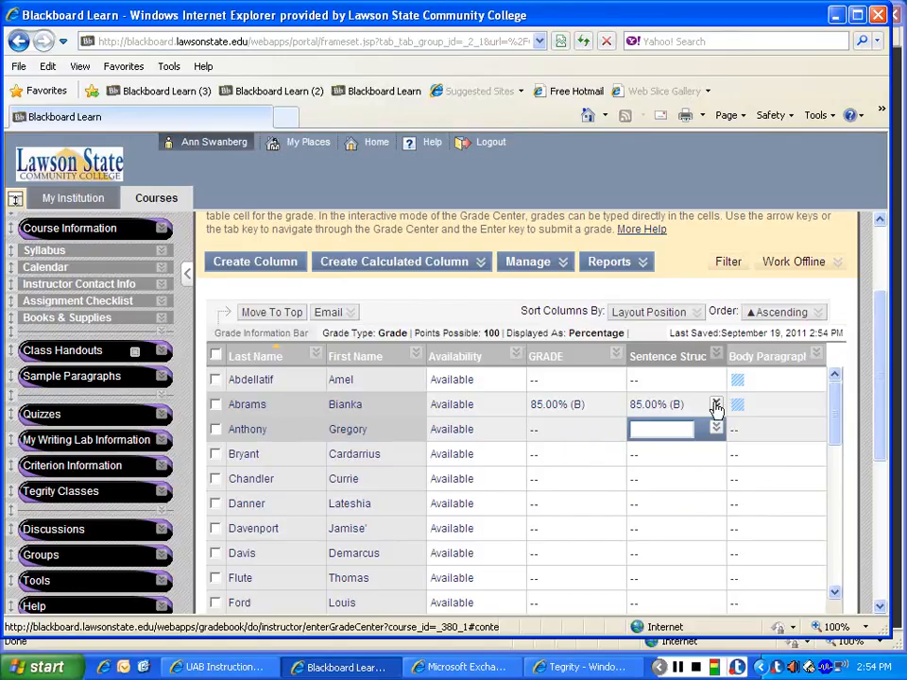
click(717, 405)
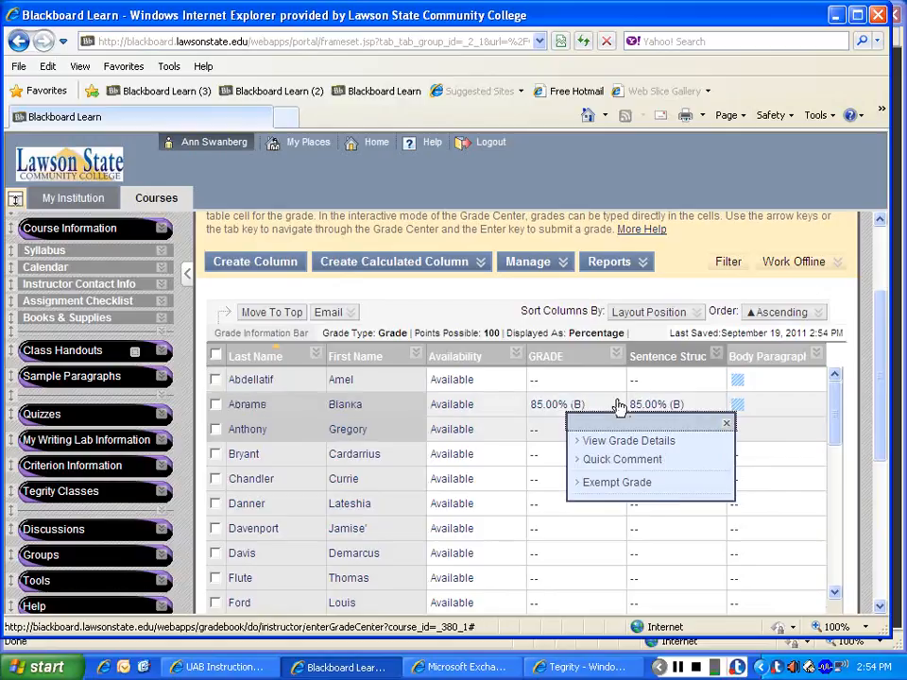
click(647, 485)
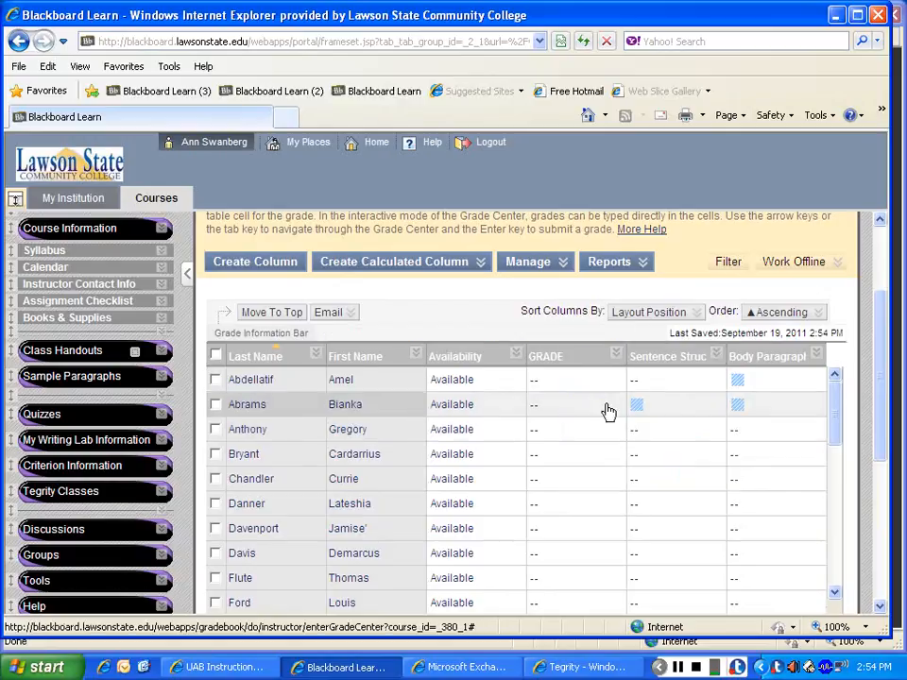